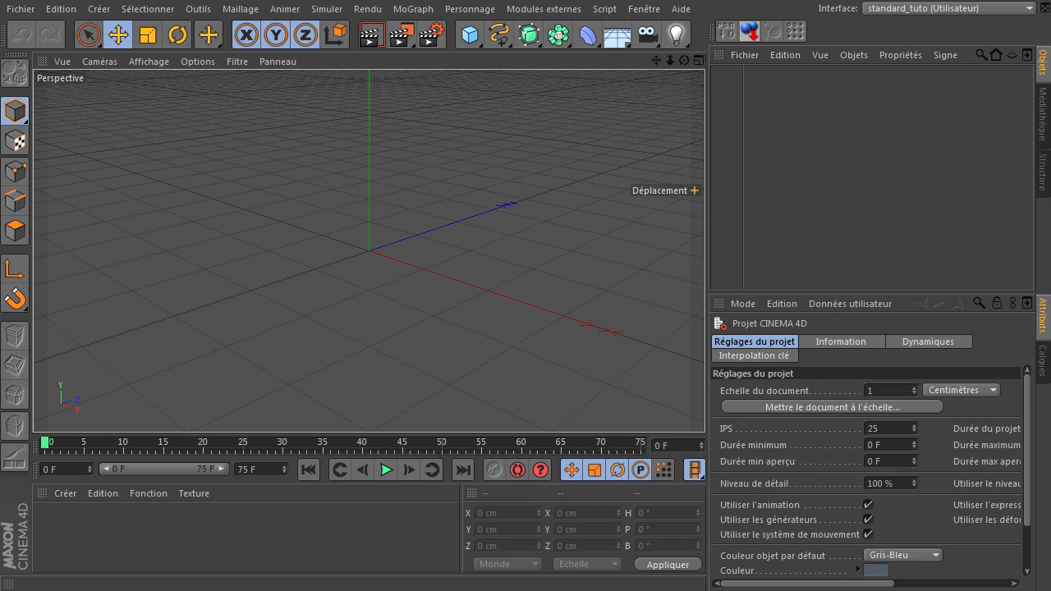
# - Examine the corridor photo 1280px-300_Corridor,_Inside.jpg in XnView, and return to CINEMA 4D
pyautogui.moveTo(1050, 97); pyautogui.dragTo(672, 22)
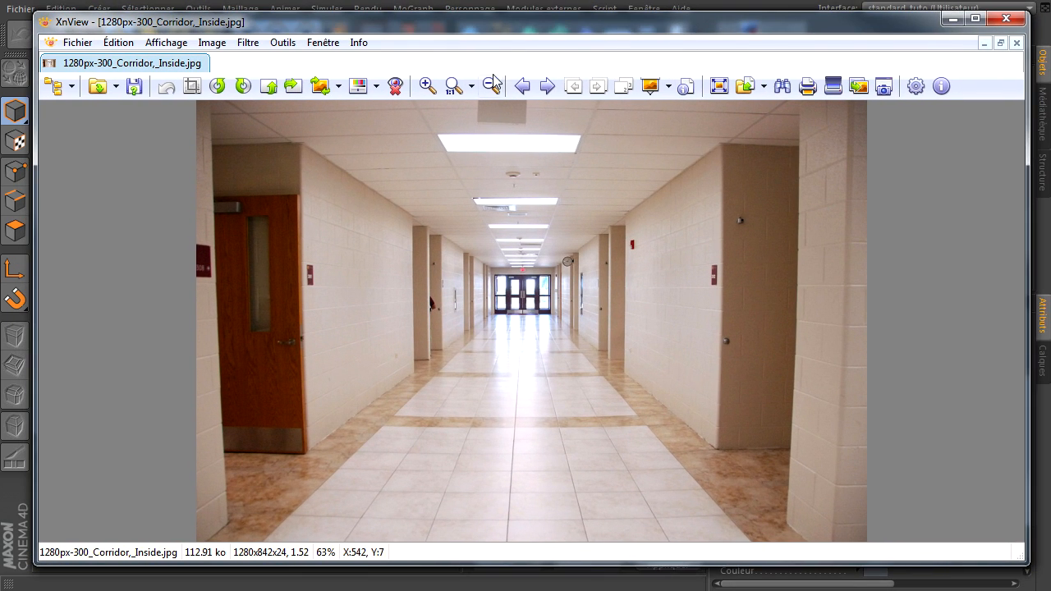
pyautogui.moveTo(508, 33); pyautogui.dragTo(494, 36)
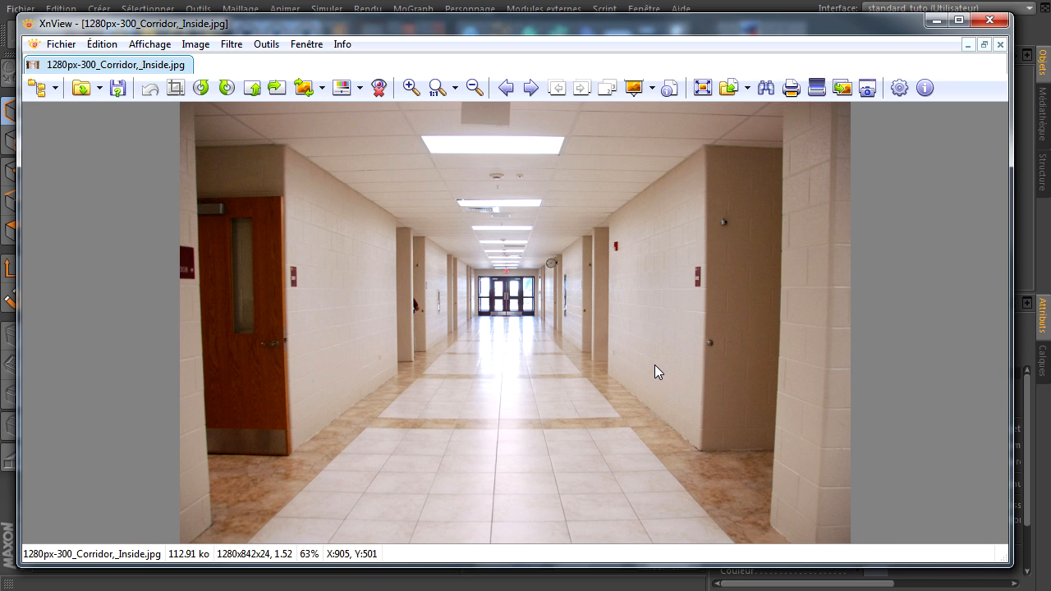
pyautogui.moveTo(439, 29); pyautogui.dragTo(1049, 105)
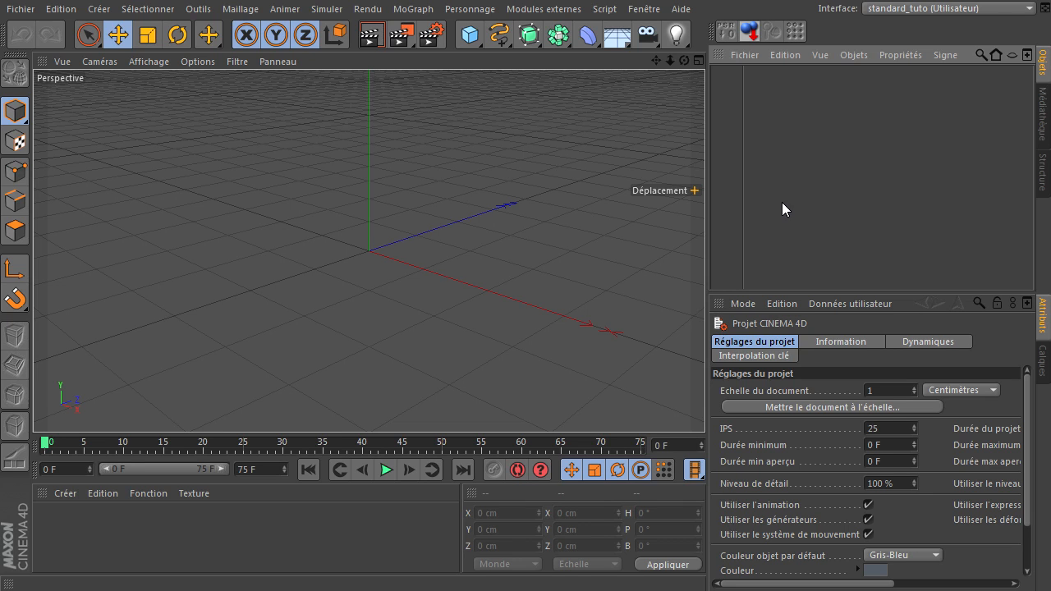
# - Add an Arrière plan object to the scene and create a new material named photo
pyautogui.click(616, 37)
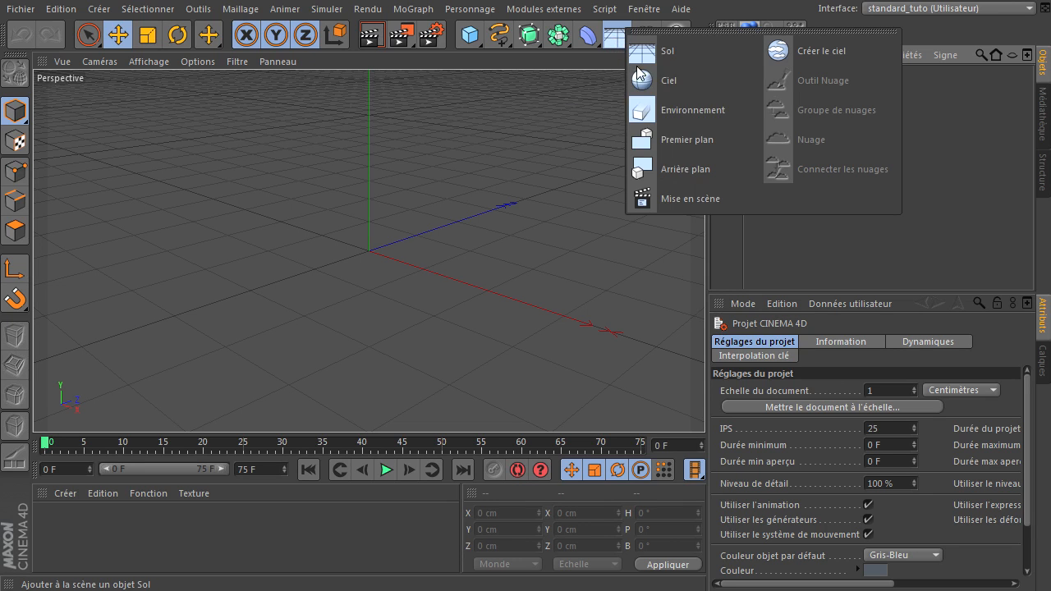
pyautogui.click(680, 170)
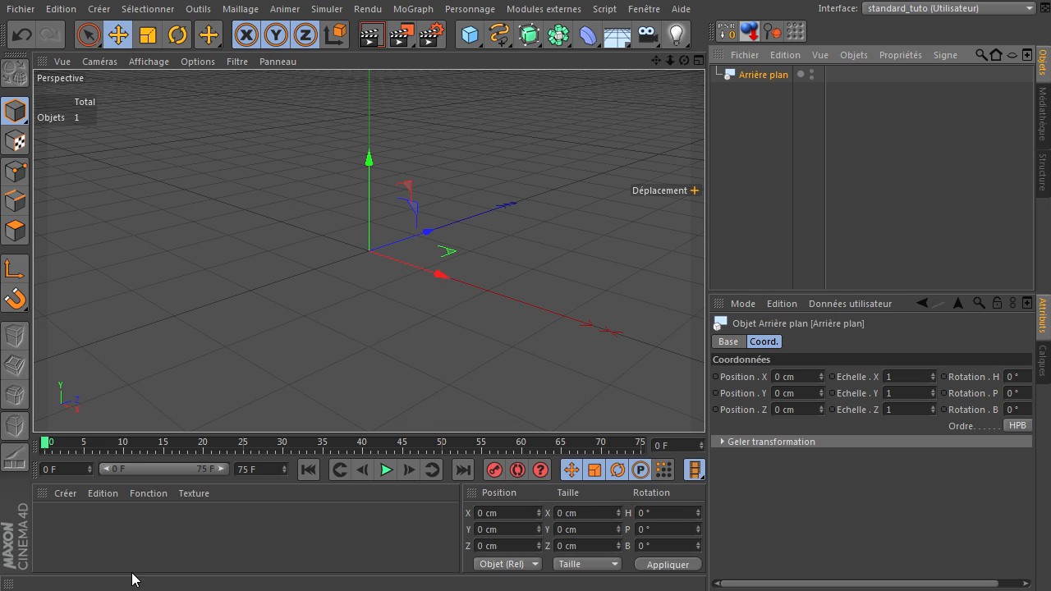
pyautogui.click(124, 527)
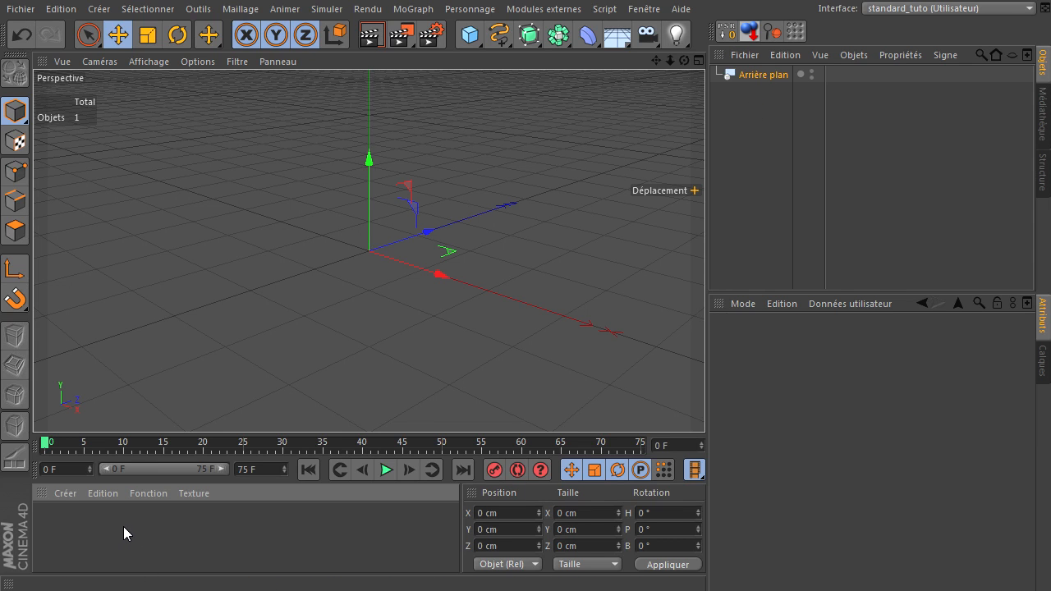
pyautogui.doubleClick(123, 526)
pyautogui.doubleClick(46, 543)
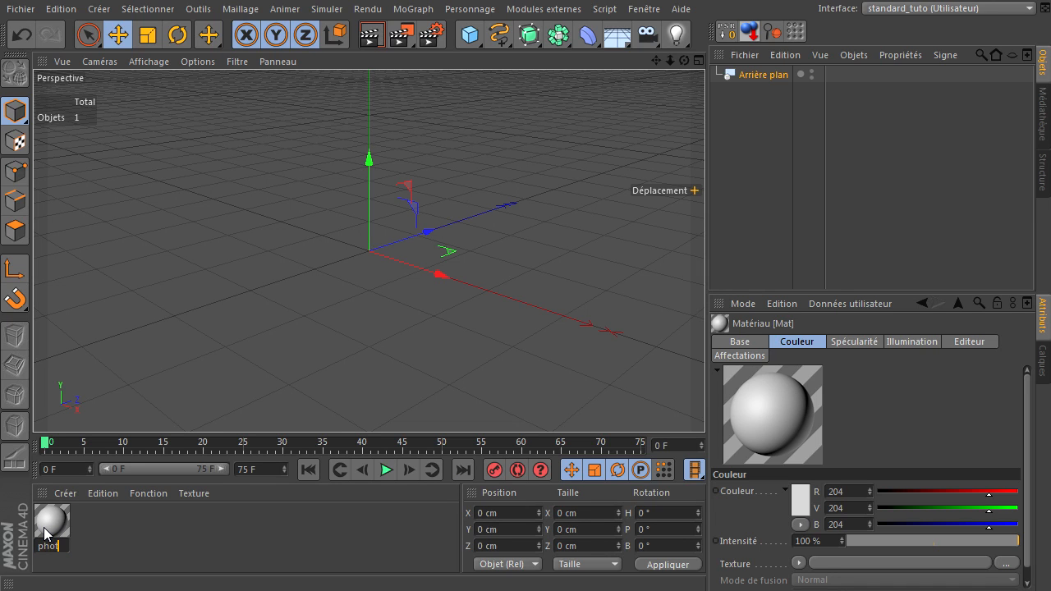
pyautogui.press('Return')
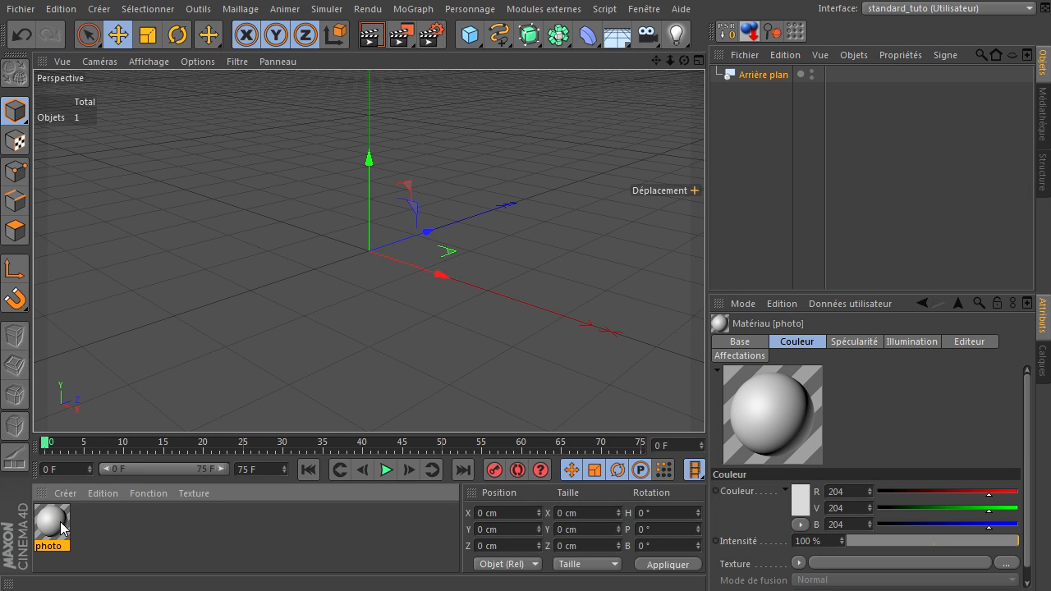
# - Load the corridor image as the photo material's colour texture without copying it into the project, with Echantillonnage set to Sans
pyautogui.doubleClick(60, 521)
pyautogui.click(333, 407)
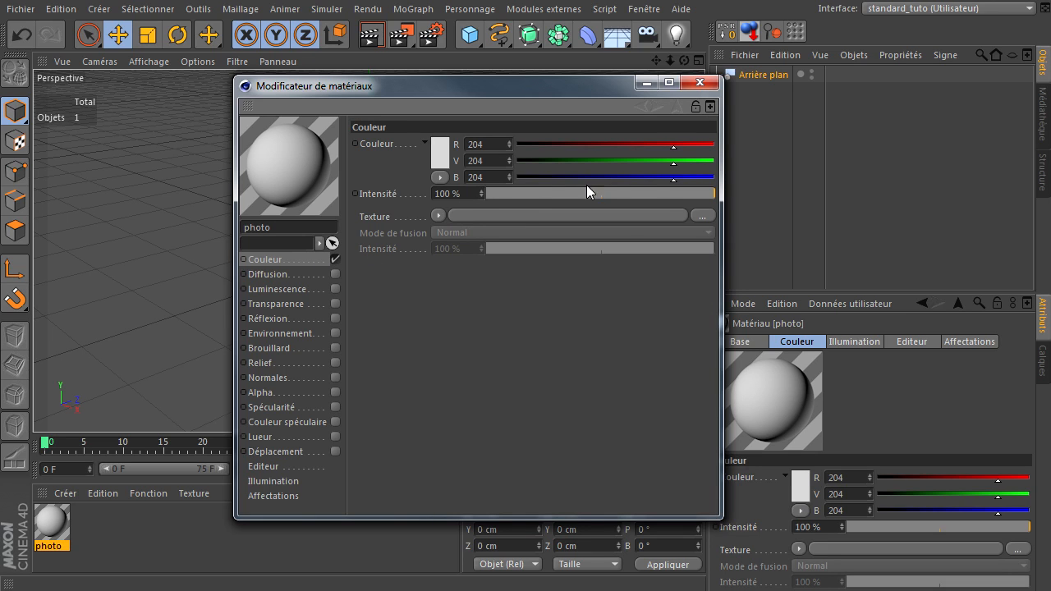
pyautogui.click(702, 216)
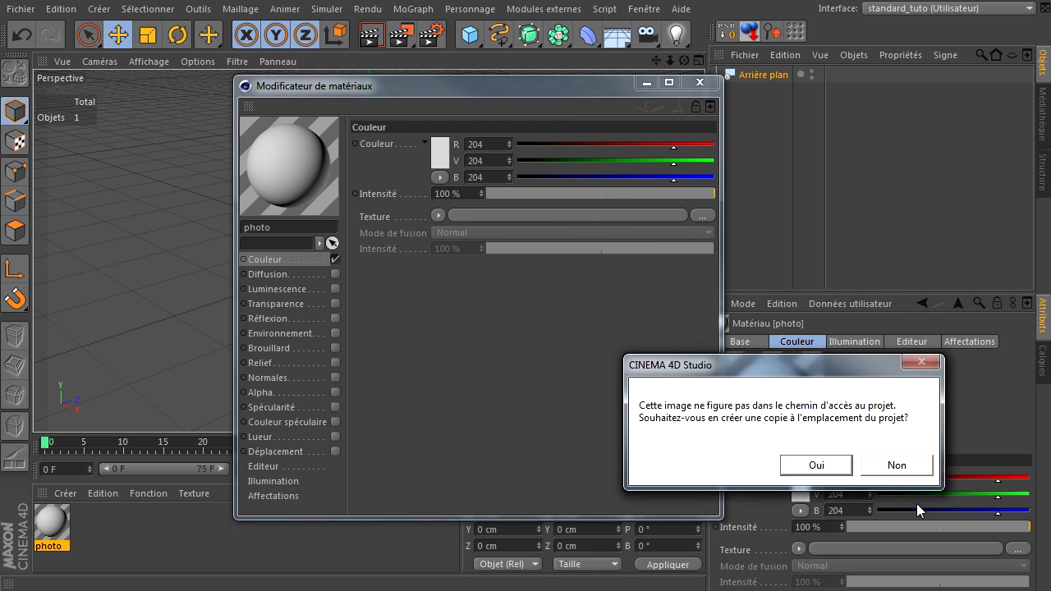
pyautogui.click(897, 467)
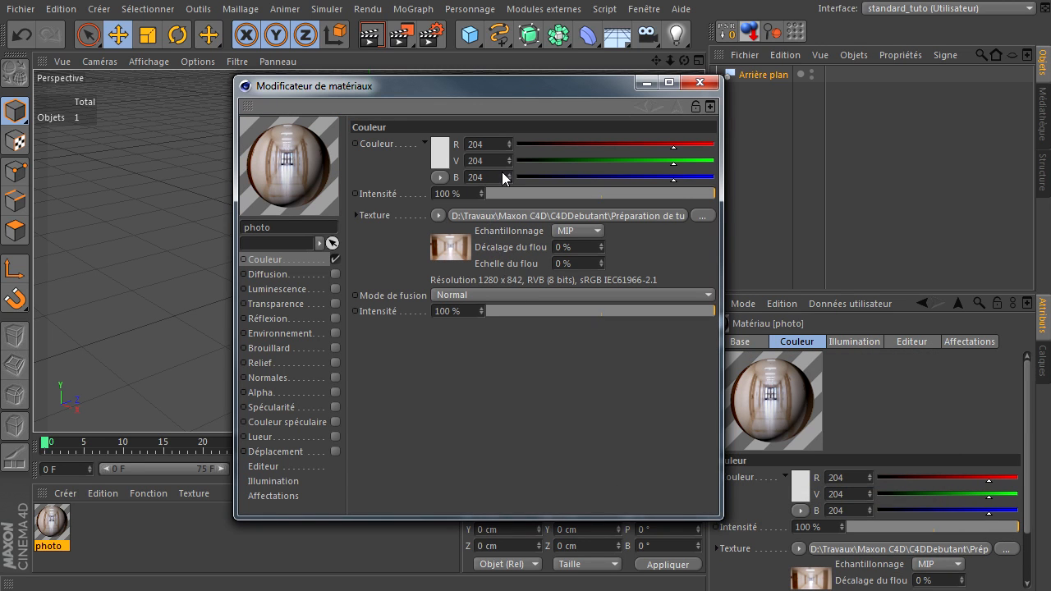
pyautogui.moveTo(452, 93); pyautogui.dragTo(356, 116)
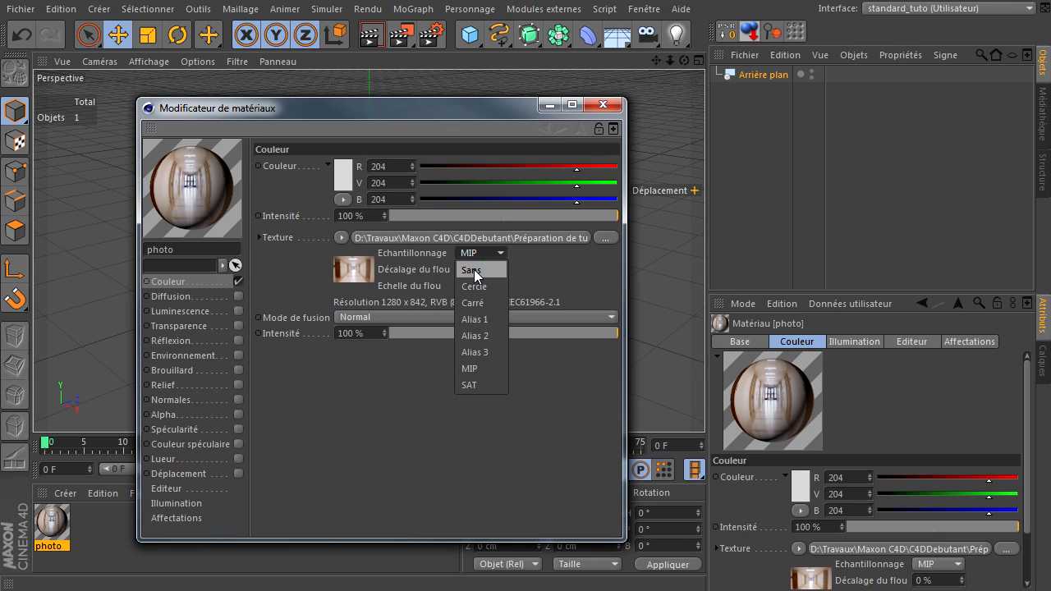
pyautogui.click(475, 271)
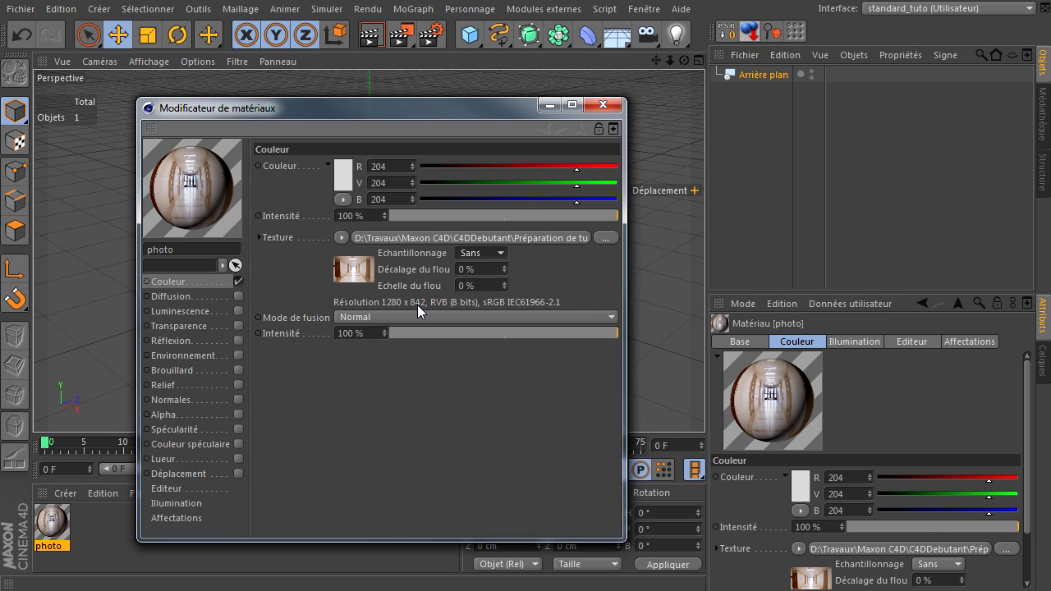
pyautogui.click(612, 103)
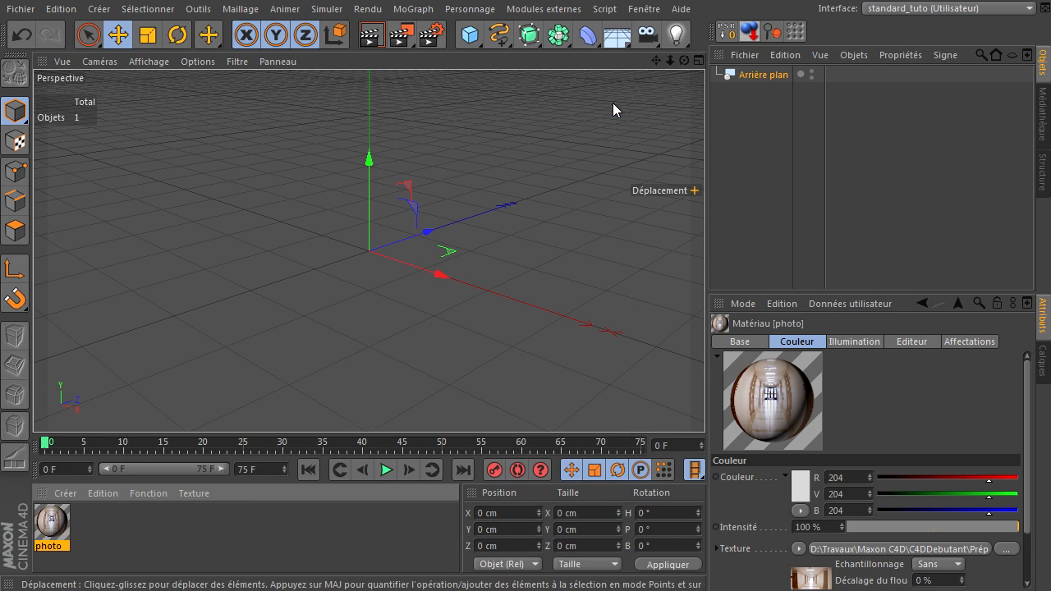
# - Set the render output height to 842 pixels to match the photo's proportions
pyautogui.click(430, 36)
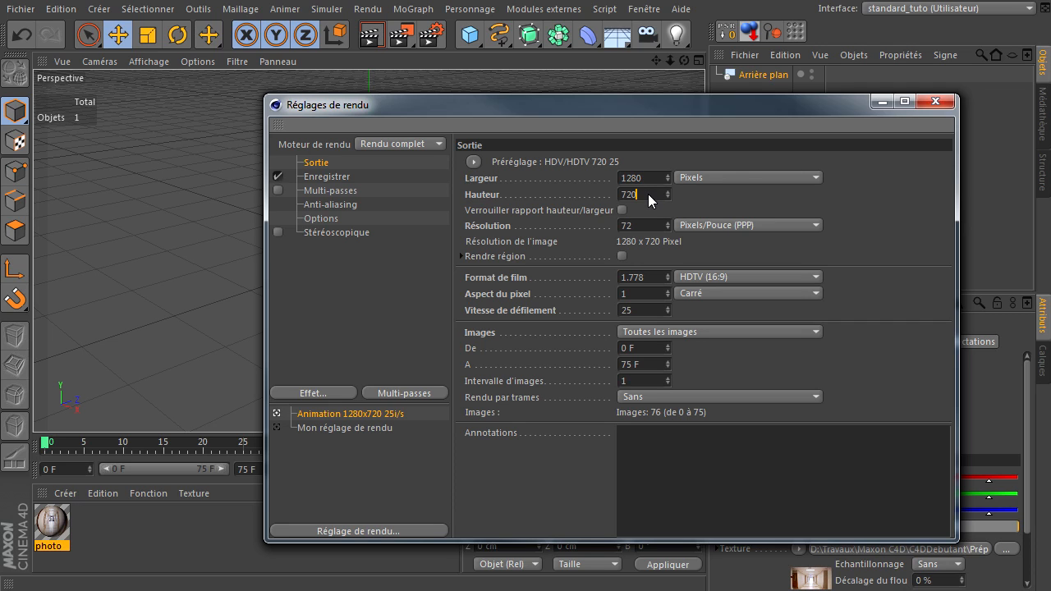
pyautogui.write('842')
pyautogui.press('Return')
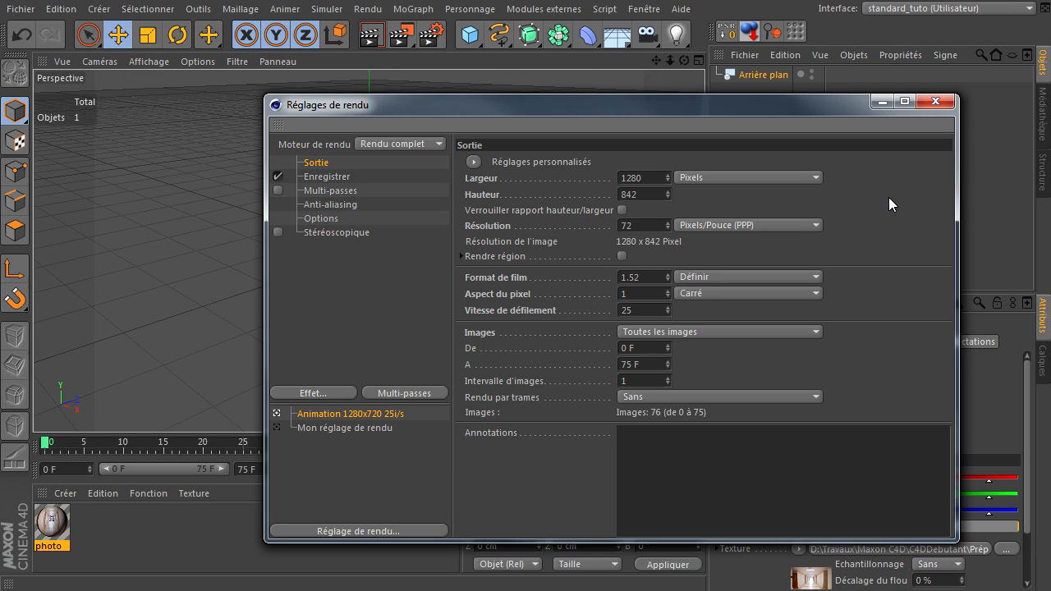
pyautogui.click(654, 275)
pyautogui.click(595, 278)
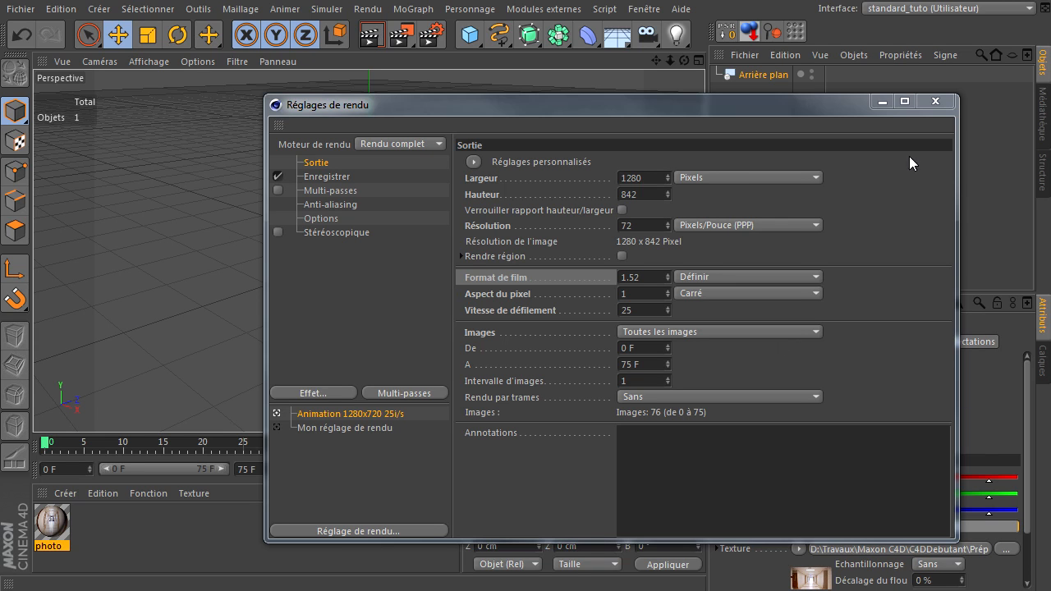
pyautogui.click(935, 102)
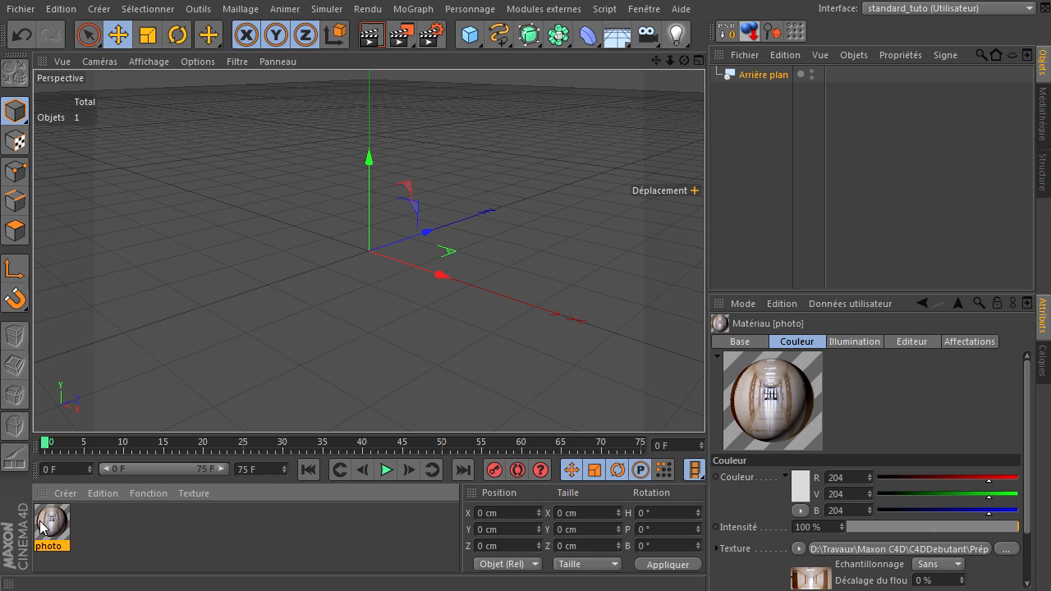
# - Apply the photo material to the Arrière plan object and check the render output dimensions
pyautogui.moveTo(760, 78); pyautogui.dragTo(761, 77)
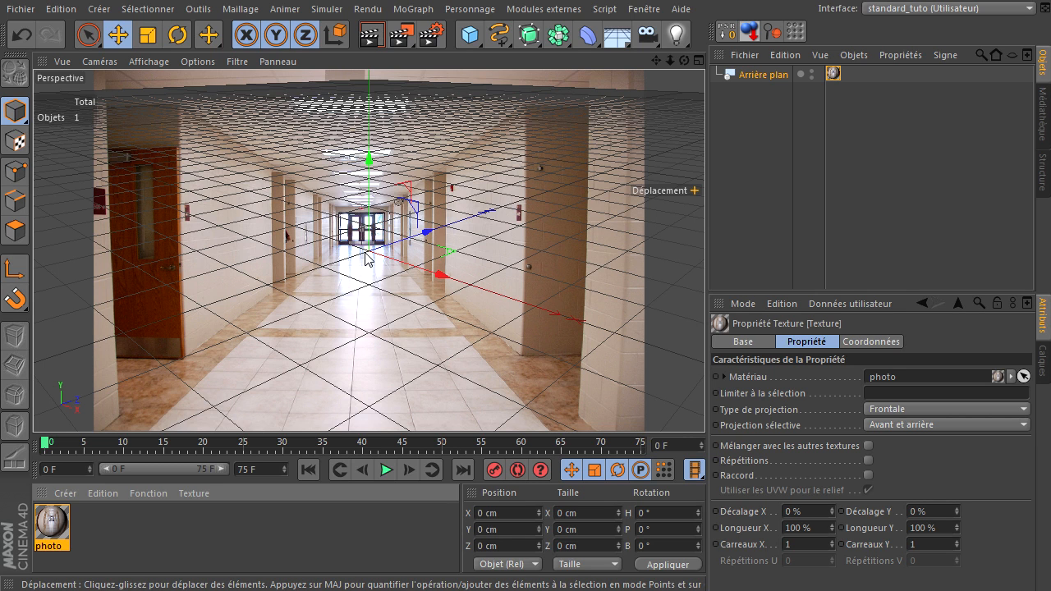
pyautogui.click(431, 34)
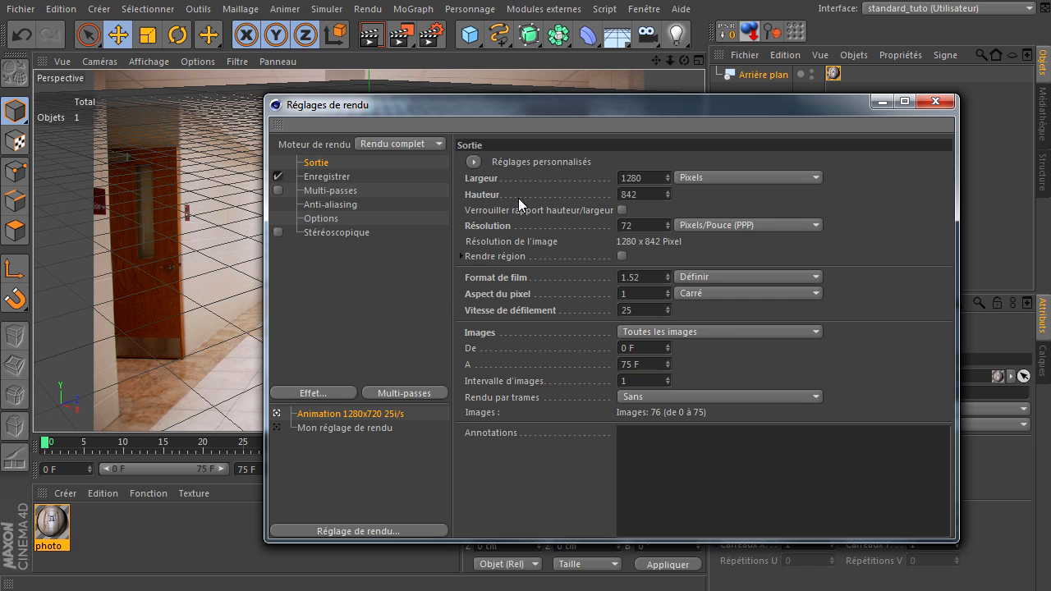
pyautogui.click(934, 101)
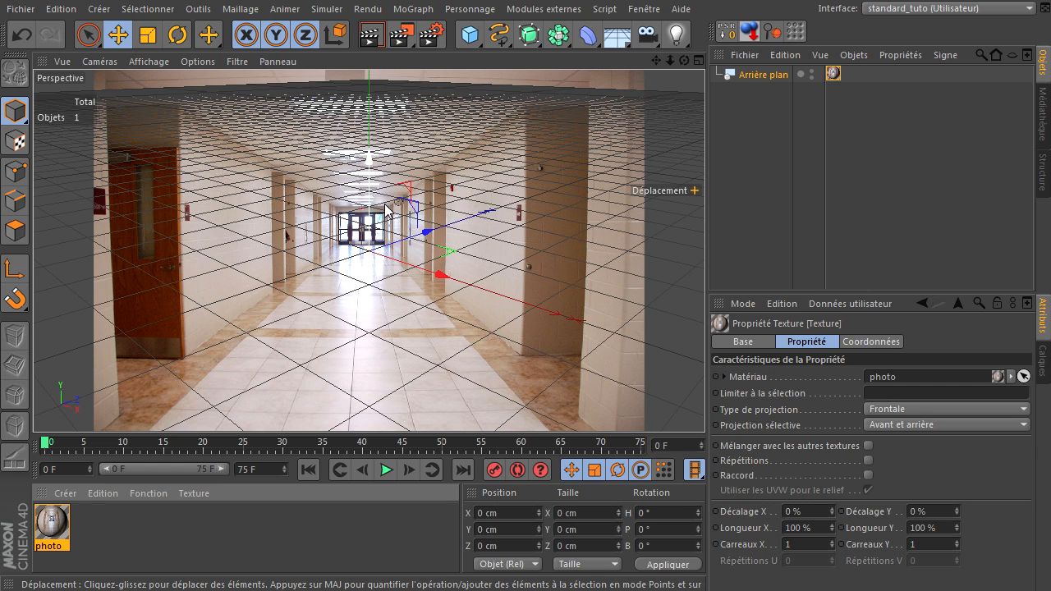
# - Hide the Grille display in the perspective view and turn it back on
pyautogui.click(236, 61)
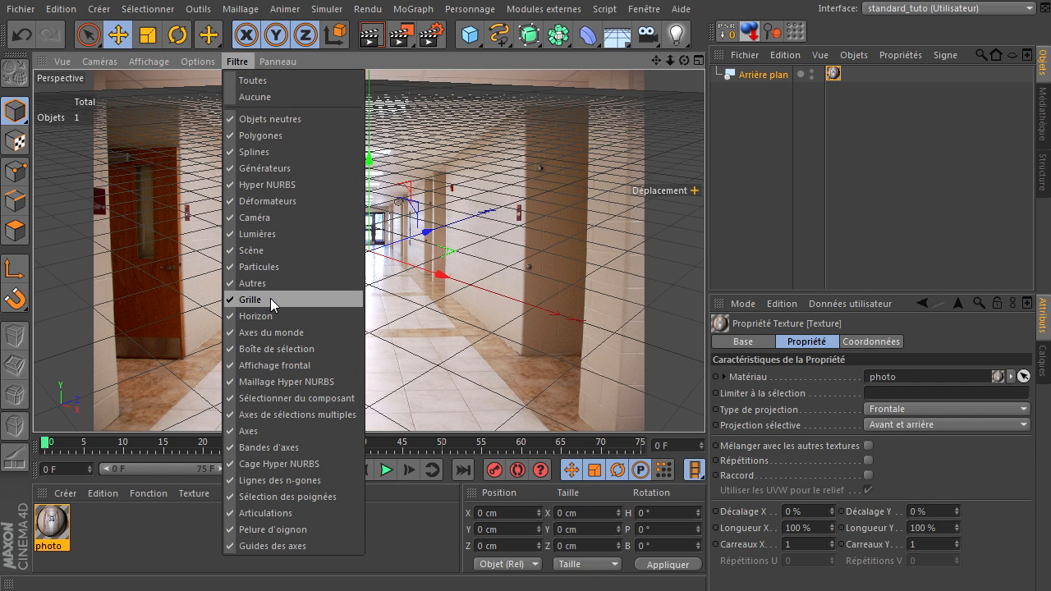
pyautogui.click(250, 299)
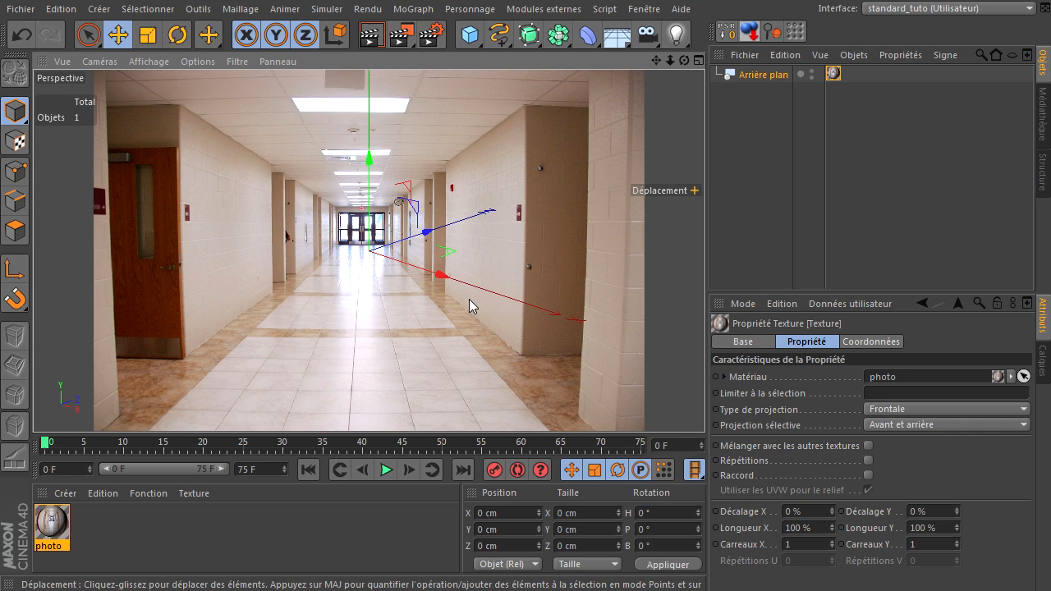
pyautogui.click(237, 60)
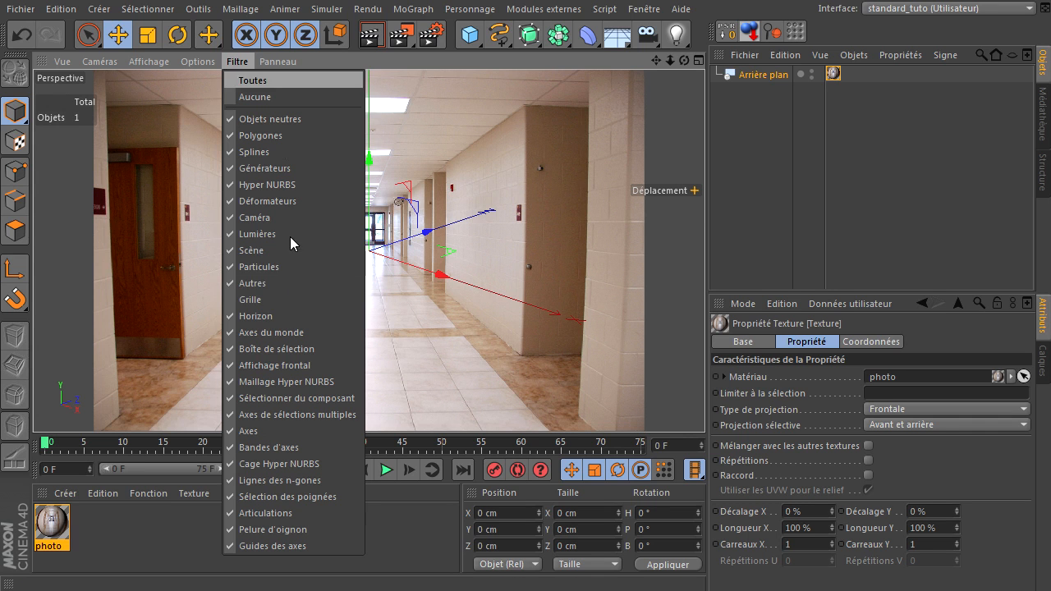
pyautogui.click(257, 302)
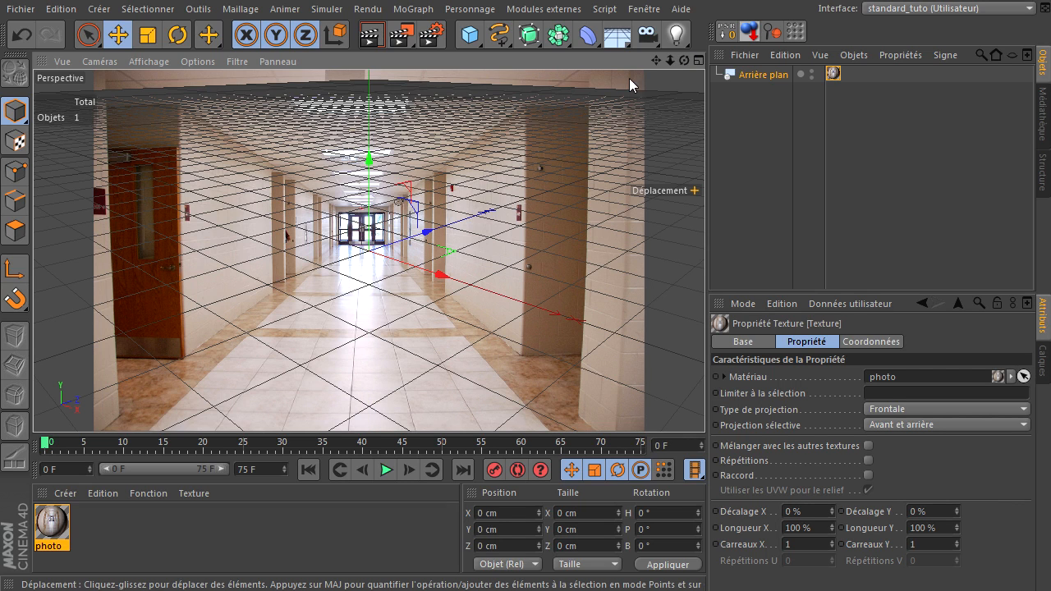
# - Pan and orbit the perspective view to line up the grid and horizon with the corridor floor's perspective in the photo
pyautogui.moveTo(655, 60); pyautogui.dragTo(704, 402)
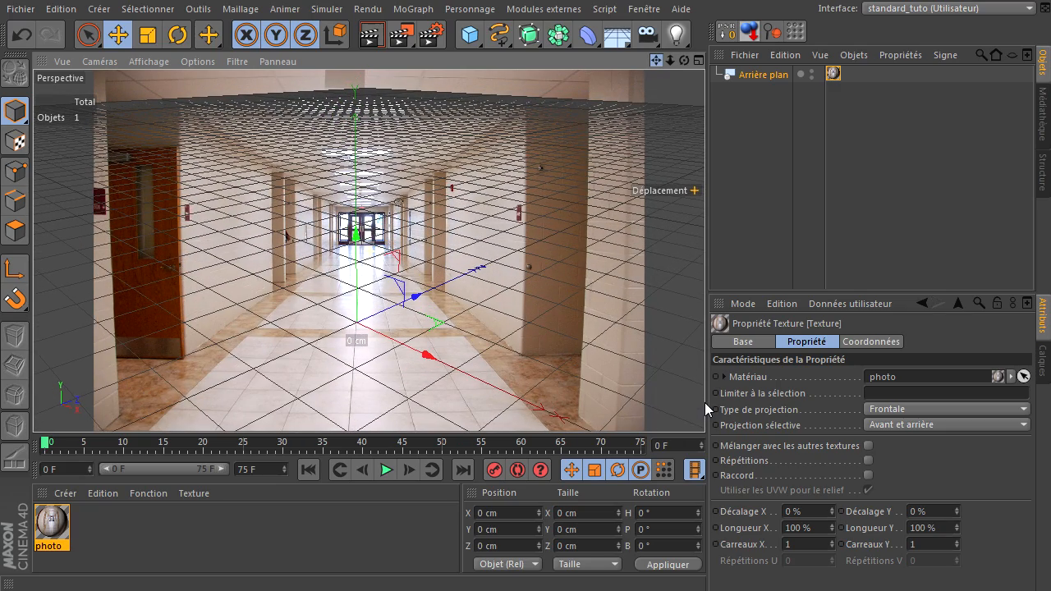
pyautogui.moveTo(687, 59)
pyautogui.mouseDown()
pyautogui.moveTo(701, 403)
pyautogui.moveTo(687, 60)
pyautogui.mouseUp()
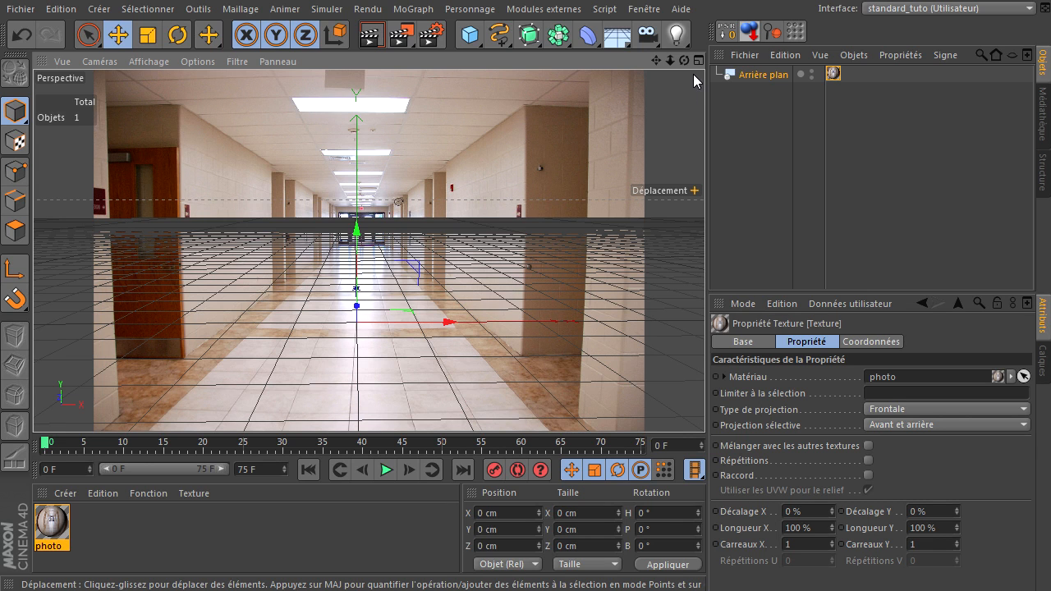
pyautogui.moveTo(684, 61); pyautogui.dragTo(684, 91)
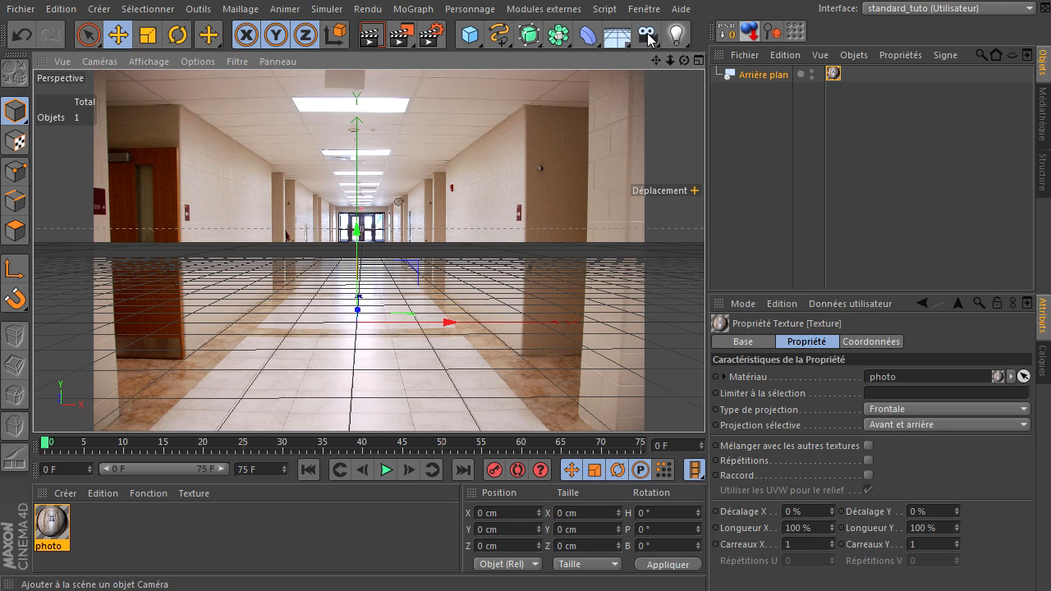
# - Add a camera at the current viewpoint, look through it, and lock it with a Protection tag
pyautogui.moveTo(649, 37); pyautogui.dragTo(681, 54)
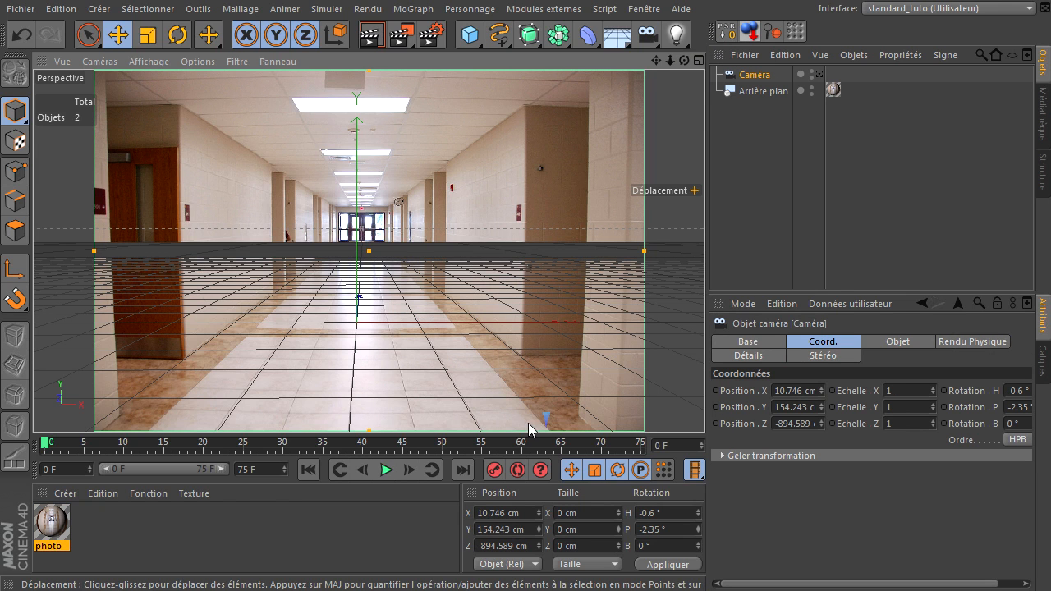
pyautogui.click(820, 76)
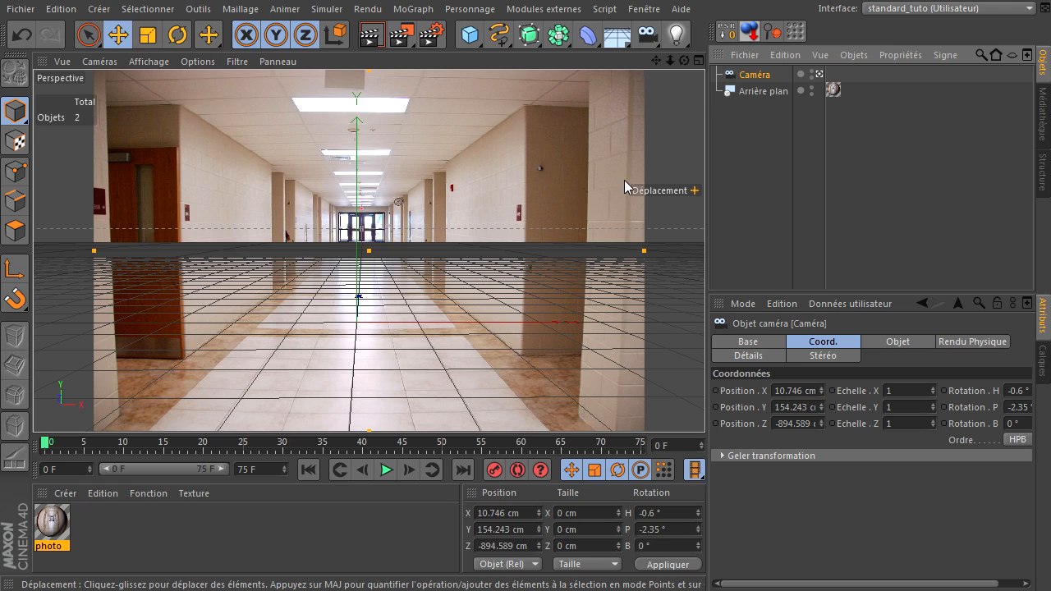
pyautogui.rightClick(729, 74)
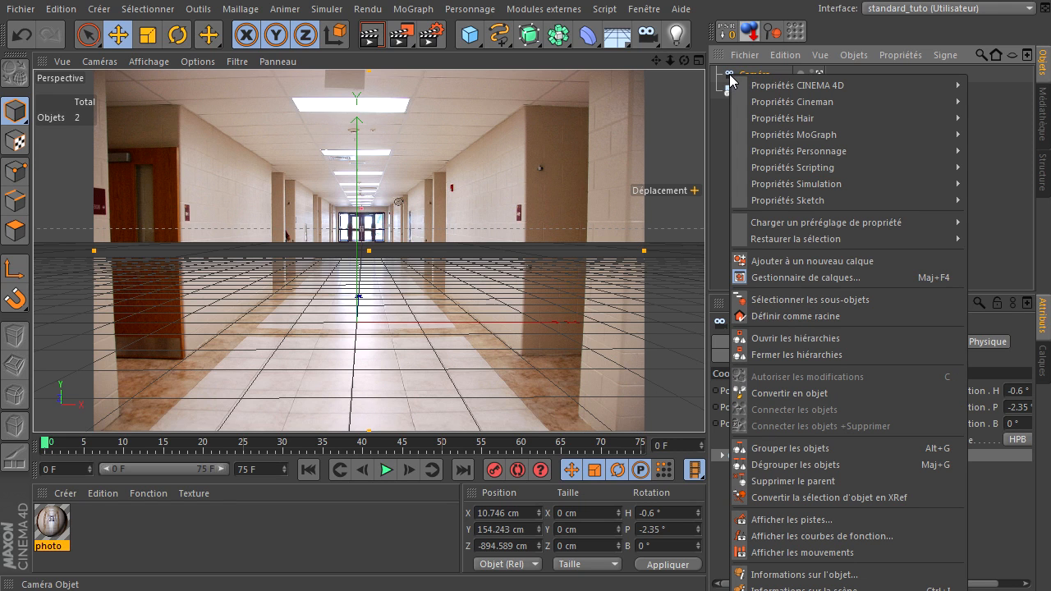
pyautogui.moveTo(757, 89)
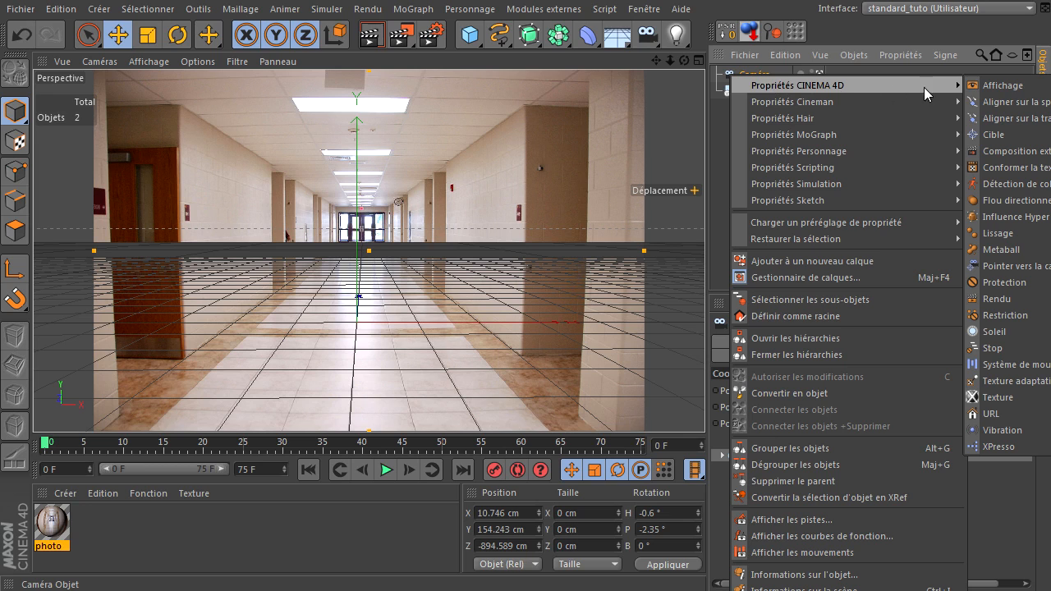
pyautogui.click(989, 286)
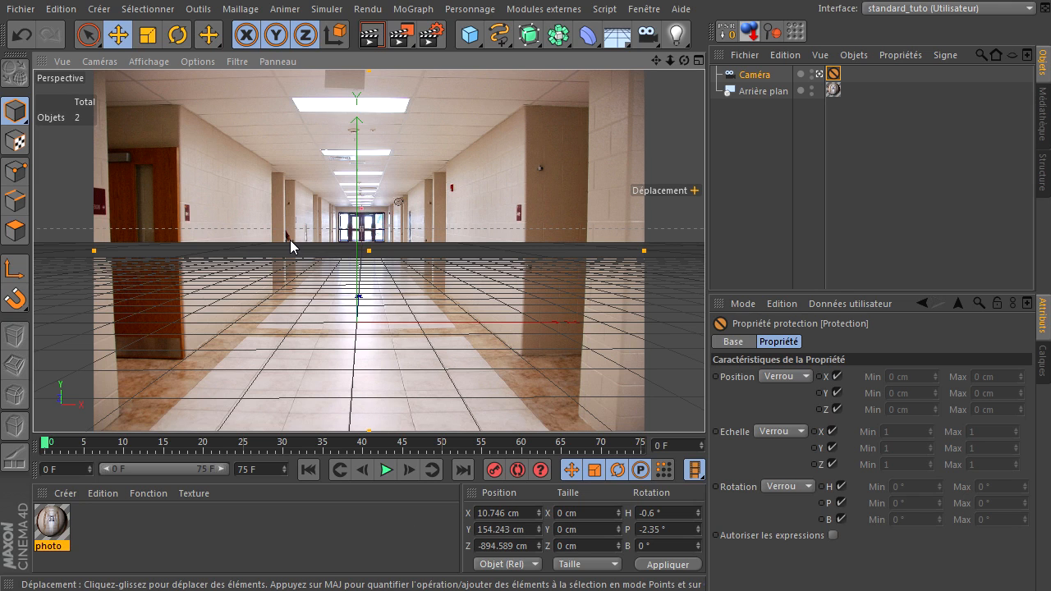
# - Leave the camera view and orbit the editor view to look at the camera against the background photo
pyautogui.click(745, 138)
pyautogui.scroll(-5, 627, 178)
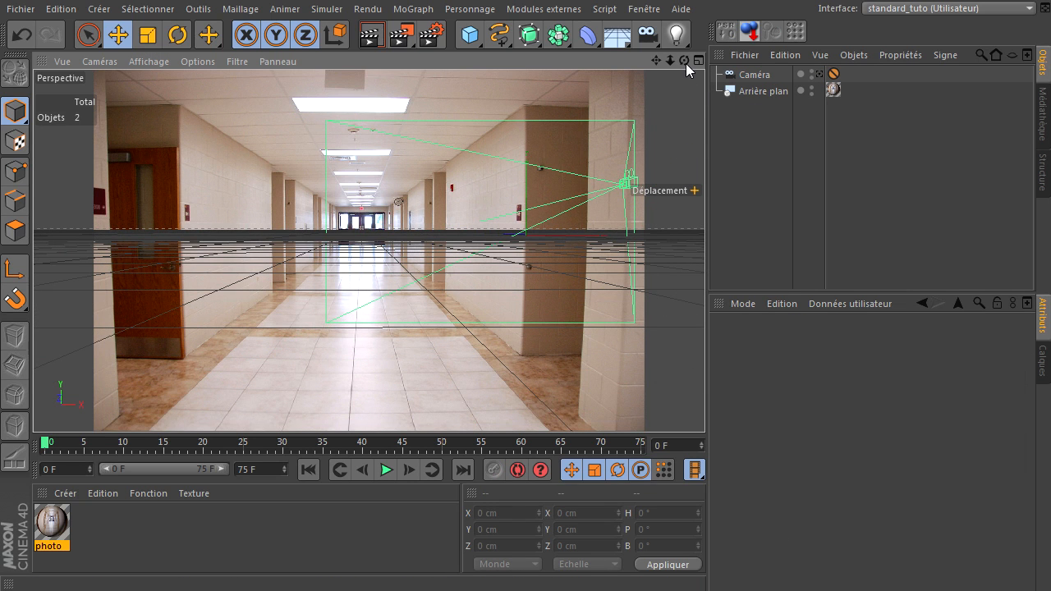
pyautogui.moveTo(704, 388); pyautogui.dragTo(665, 74)
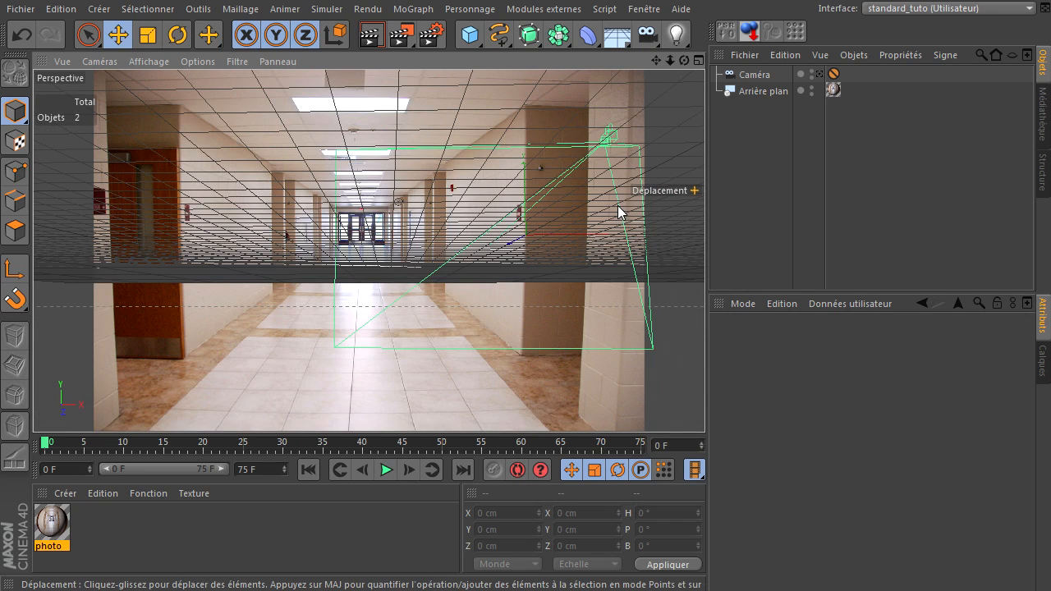
# - Undo the editor view movements until the view lines up with the camera frame and corridor perspective again
pyautogui.hotkey('ctrl', 'shift', 'z')
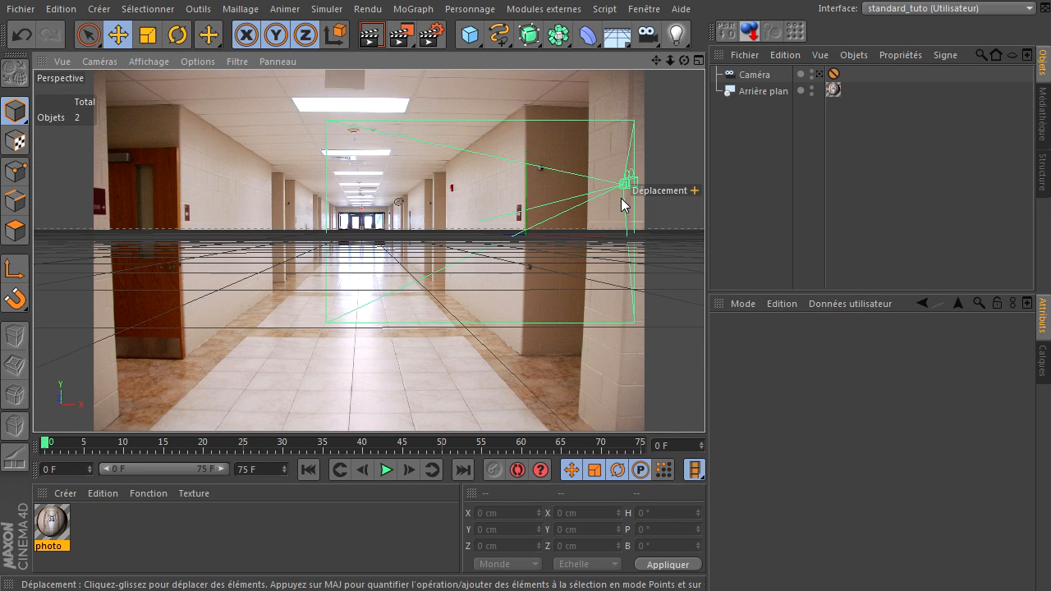
pyautogui.hotkey('ctrl', 'shift', 'z')
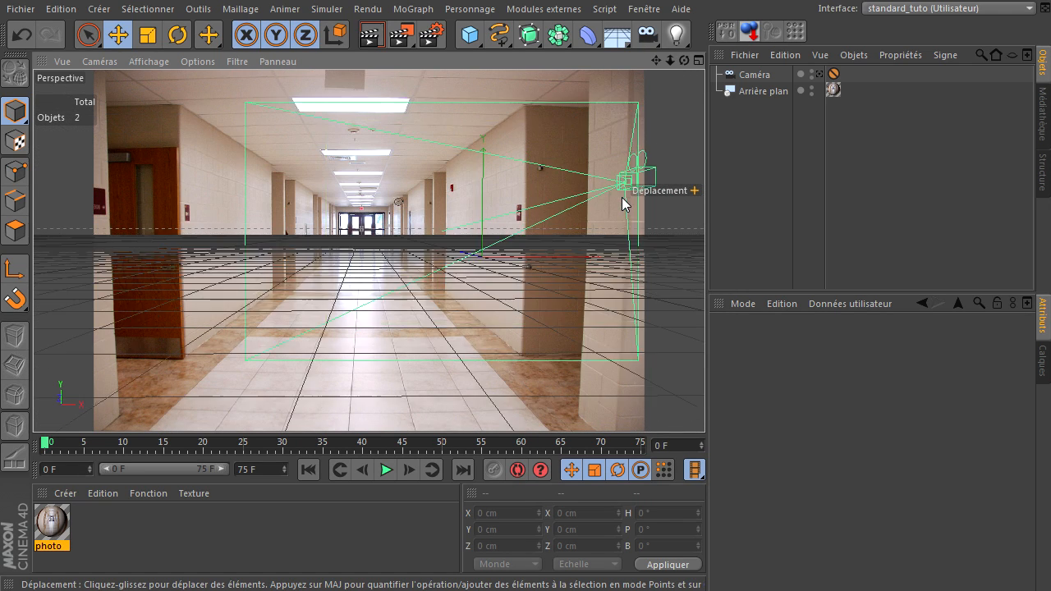
pyautogui.hotkey('ctrl', 'shift', 'z')
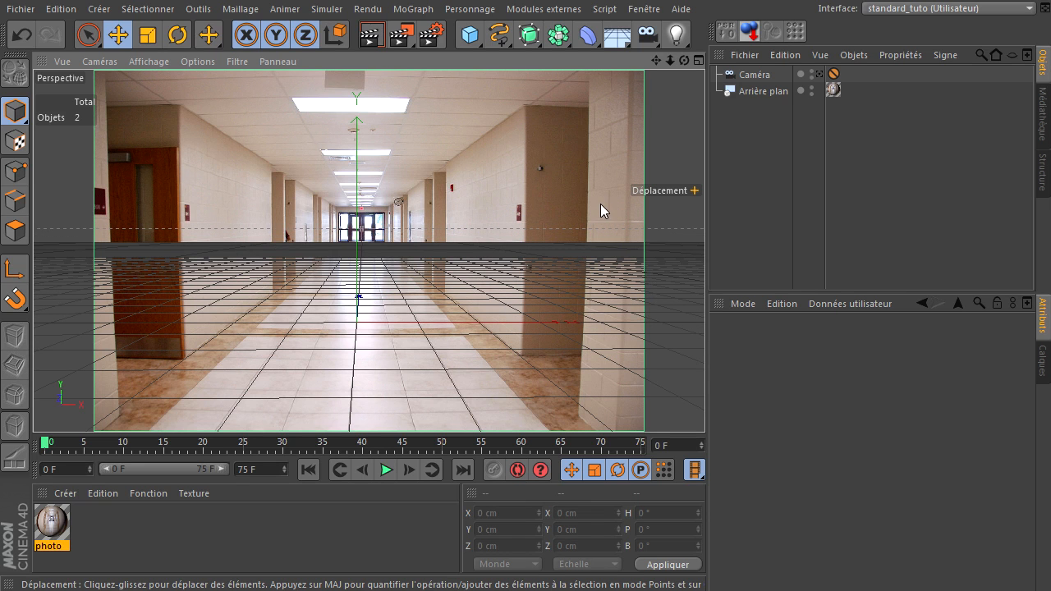
# - Duplicate the camera together with its Protection tag and rename the copy Caméra
pyautogui.click(763, 79)
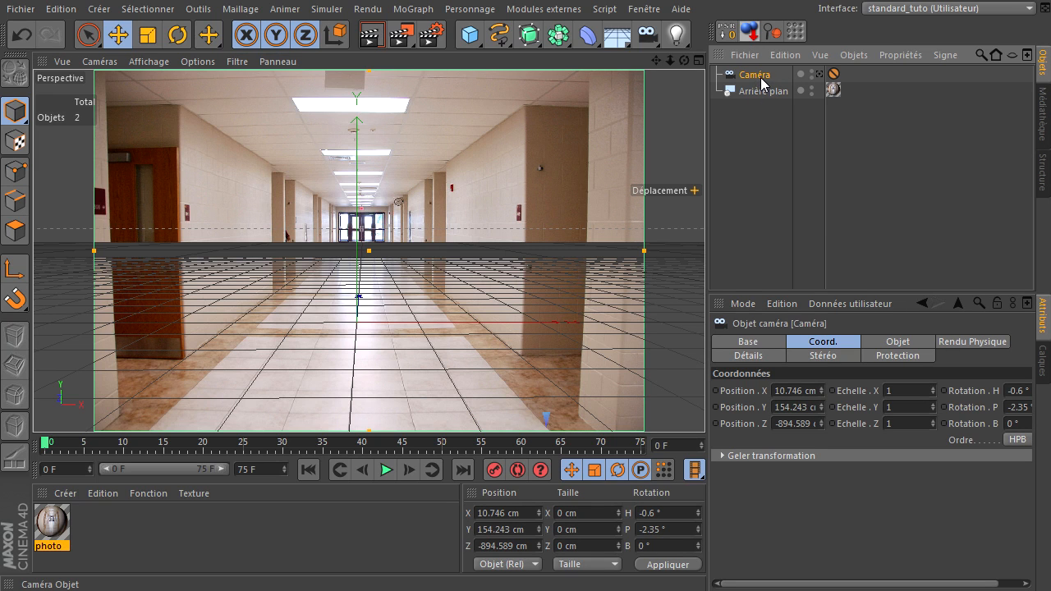
pyautogui.keyDown('ctrl'); pyautogui.moveTo(760, 72); pyautogui.dragTo(758, 85); pyautogui.keyUp('ctrl')
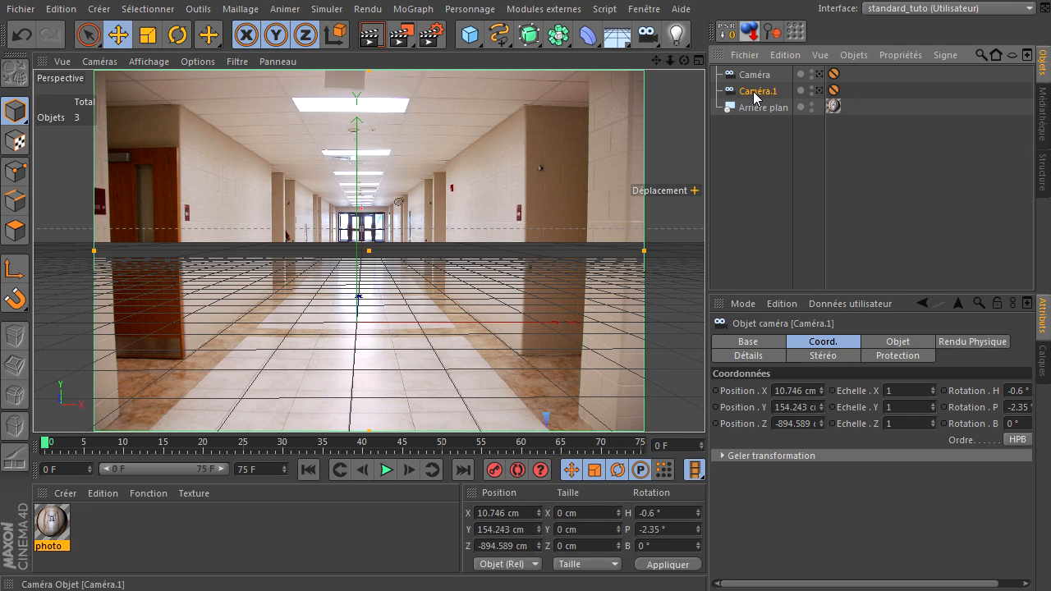
pyautogui.doubleClick(758, 93)
pyautogui.click(791, 97)
pyautogui.press('BackSpace')
pyautogui.press('BackSpace')
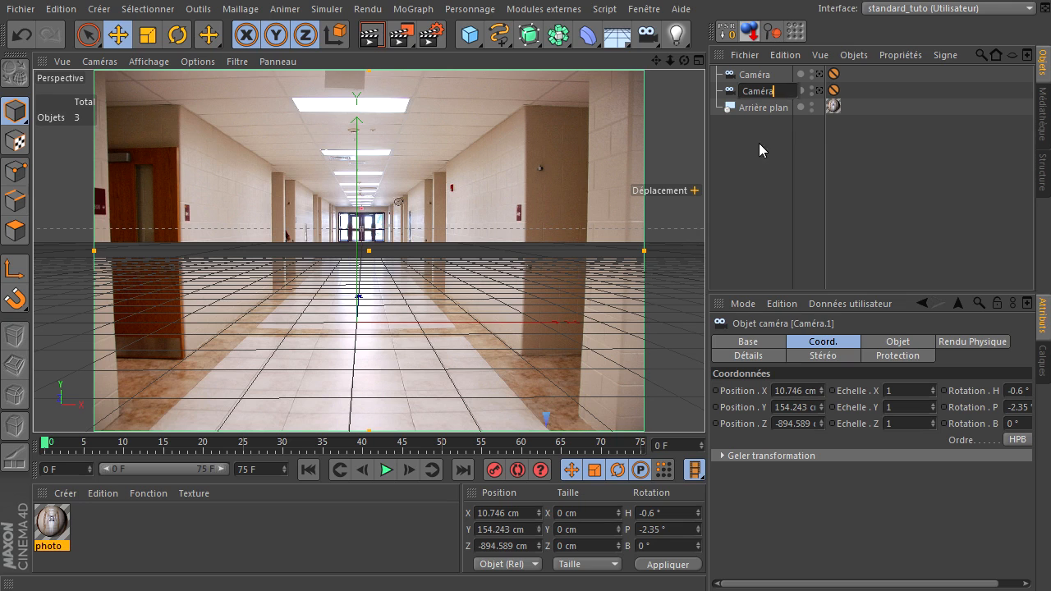
# - Rename the original camera as Projecteur
pyautogui.click(768, 76)
pyautogui.doubleClick(769, 77)
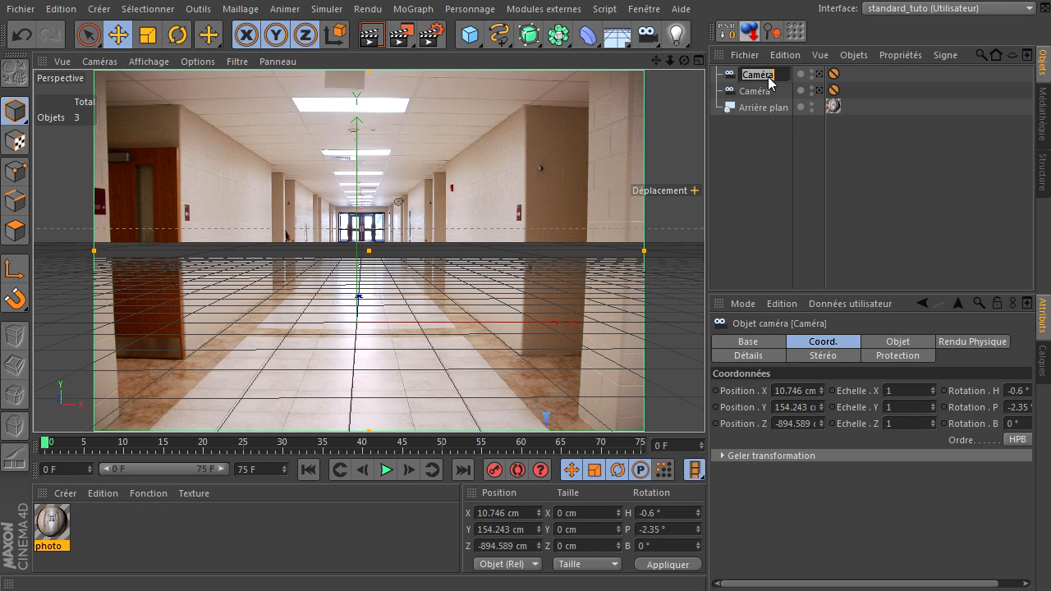
pyautogui.write('F')
pyautogui.write('rojecteur')
pyautogui.press('Return')
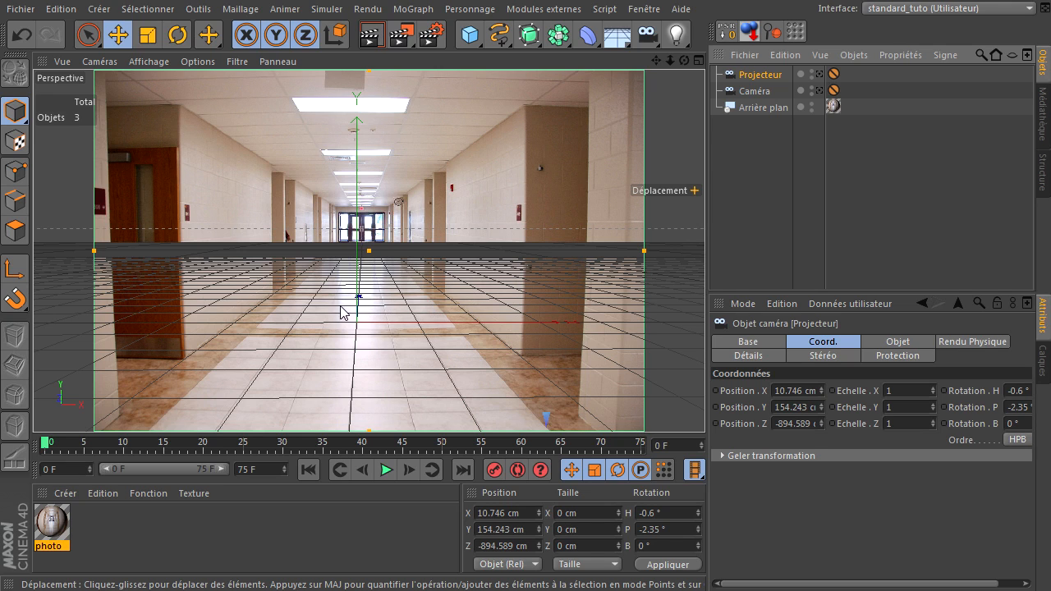
# - Hide the Grille display in the perspective view
pyautogui.click(235, 62)
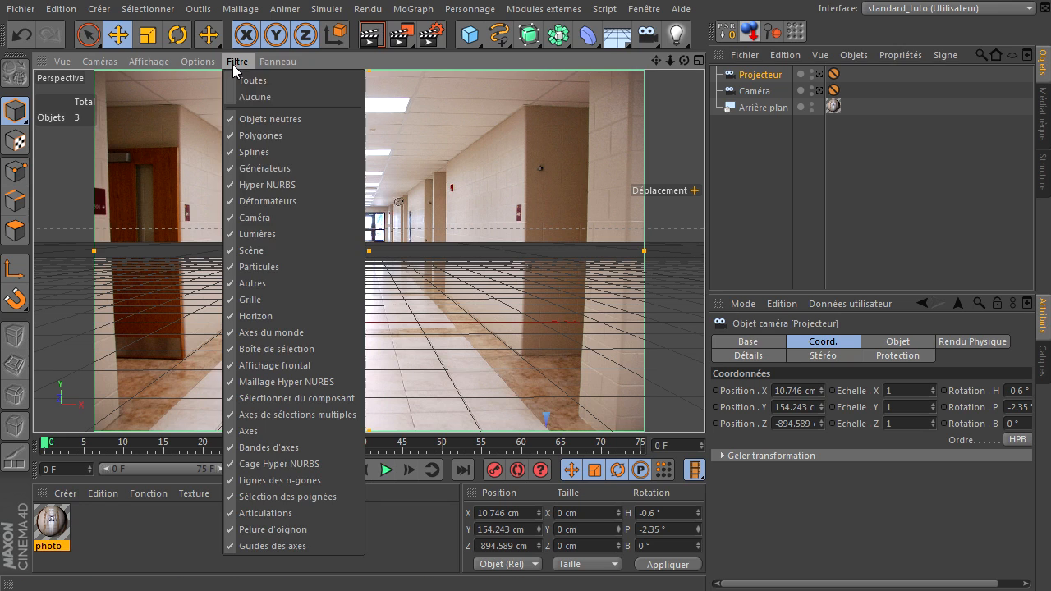
pyautogui.click(247, 299)
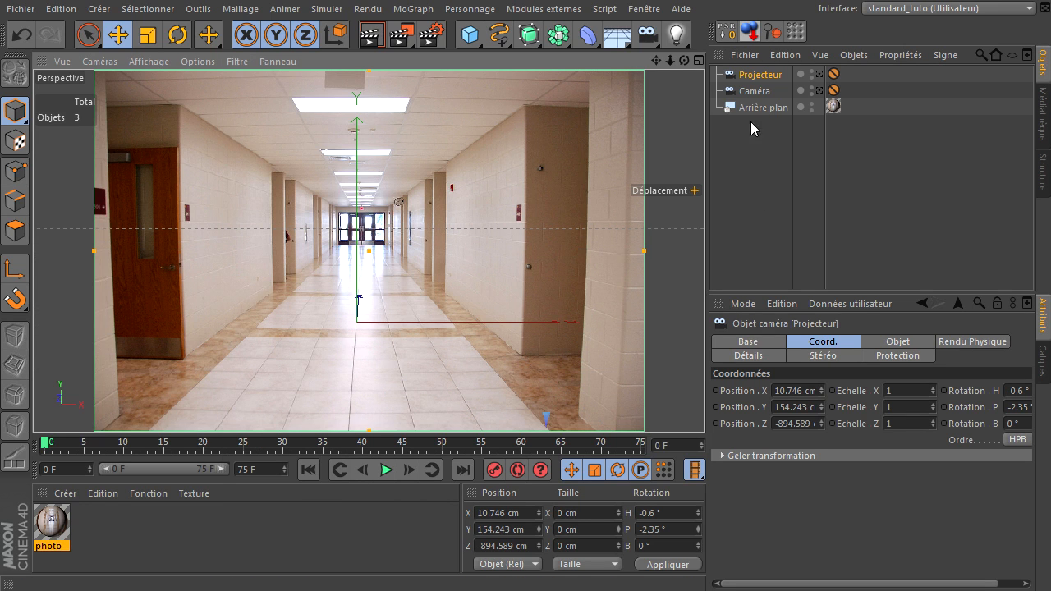
# - Examine the projection type options of the photo texture on the Arrière plan object
pyautogui.click(751, 92)
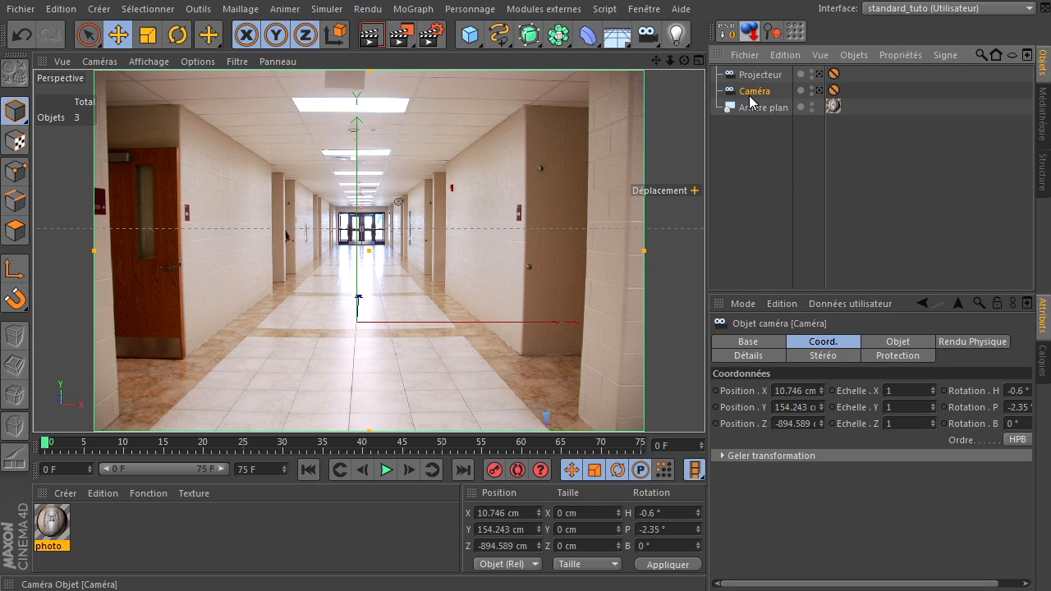
pyautogui.click(765, 108)
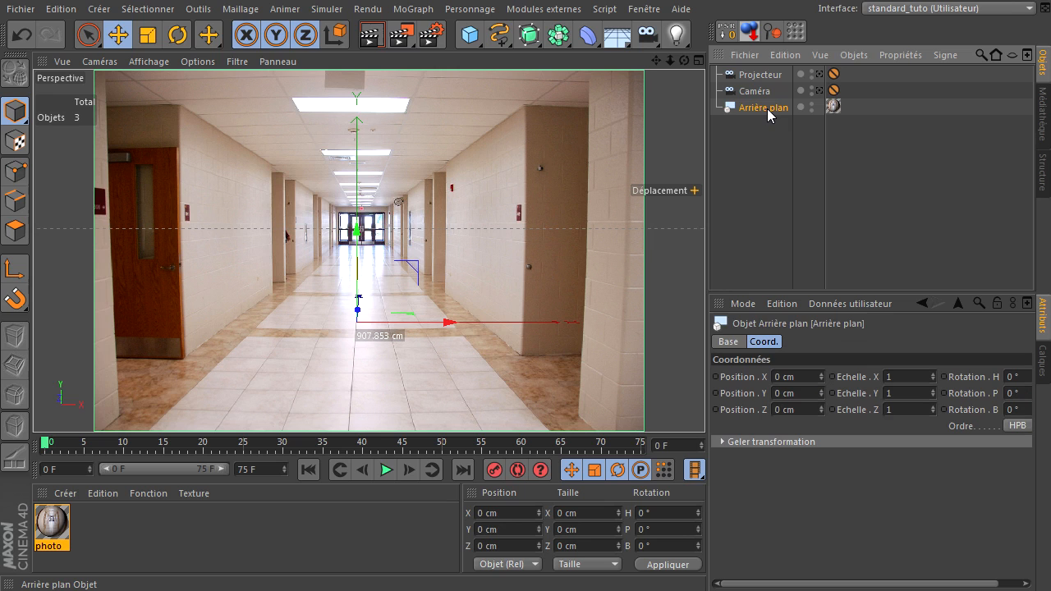
pyautogui.click(832, 106)
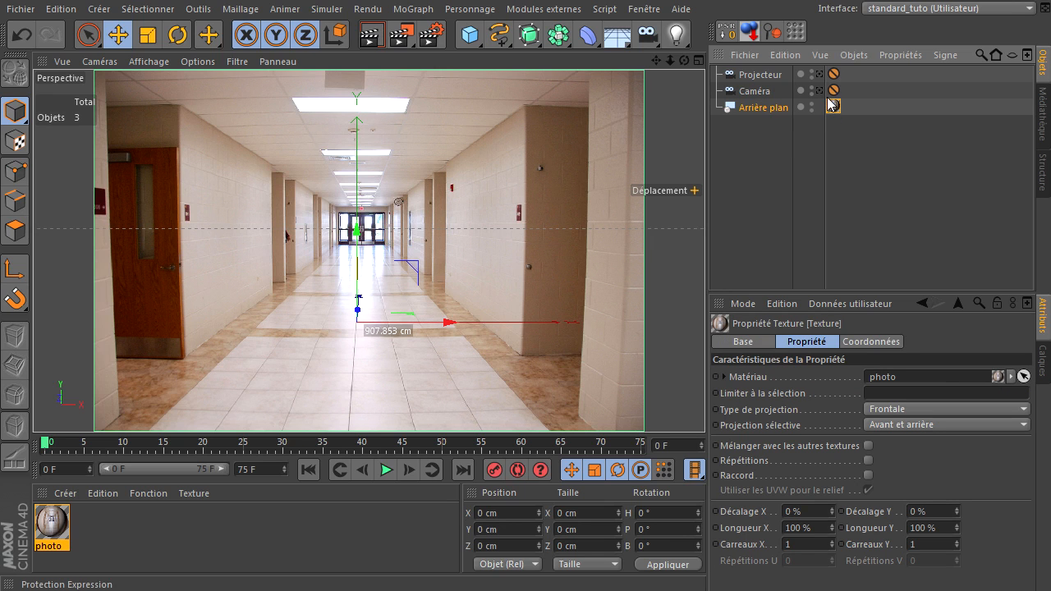
pyautogui.click(904, 418)
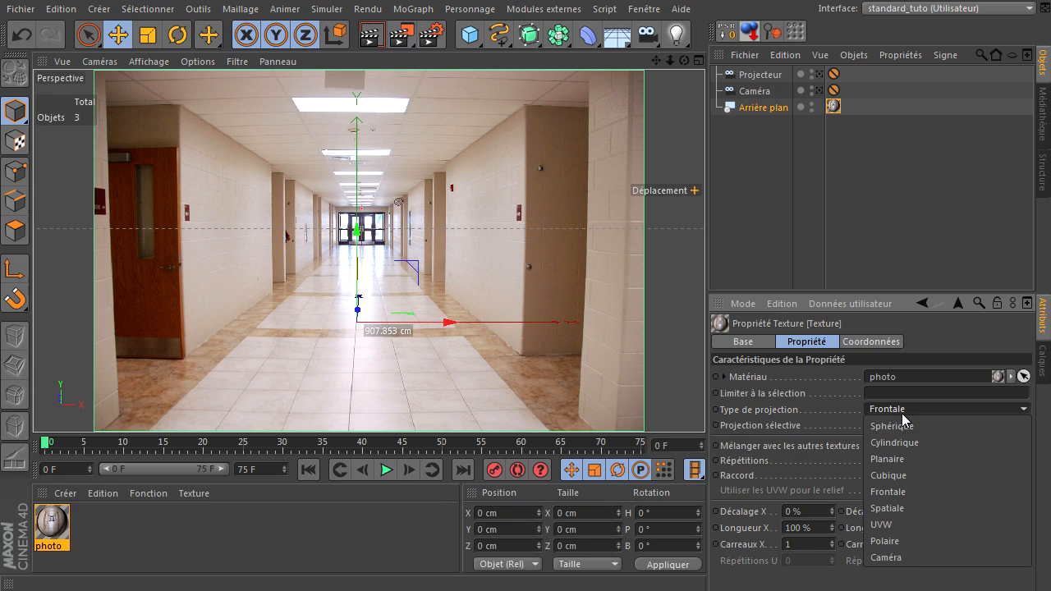
pyautogui.click(903, 416)
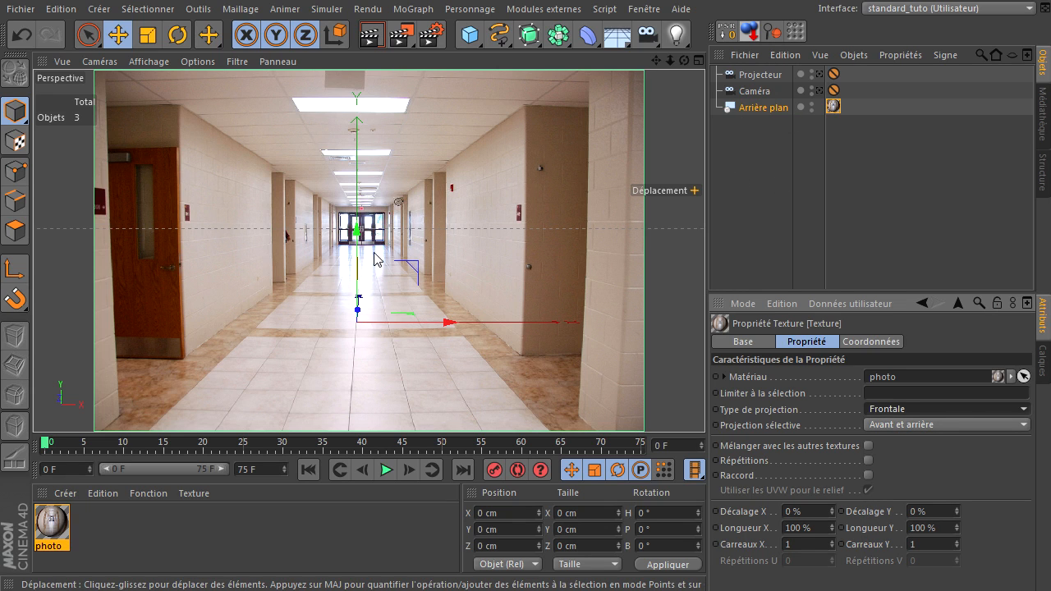
pyautogui.click(761, 200)
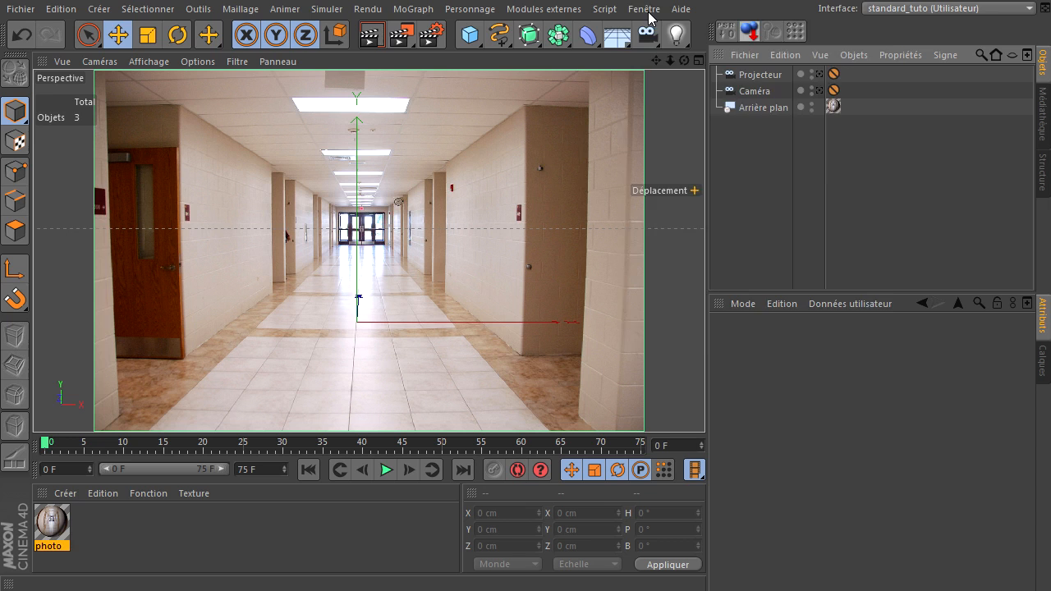
# - Copy the chaise object from the open chaise.c4d scene and paste it into the Sans titre 4 corridor scene
pyautogui.click(647, 10)
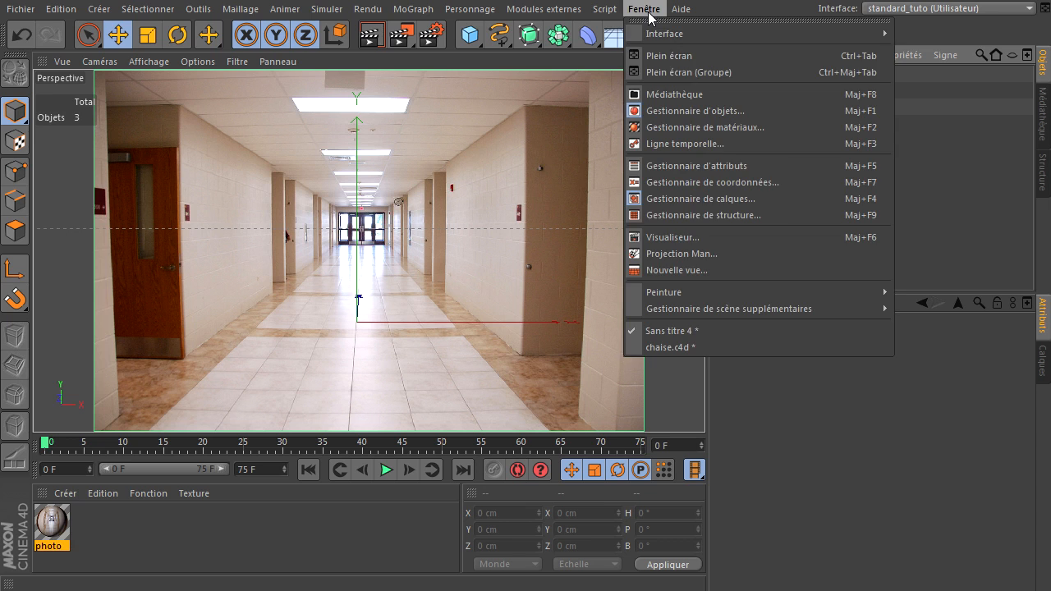
pyautogui.click(662, 347)
pyautogui.click(750, 121)
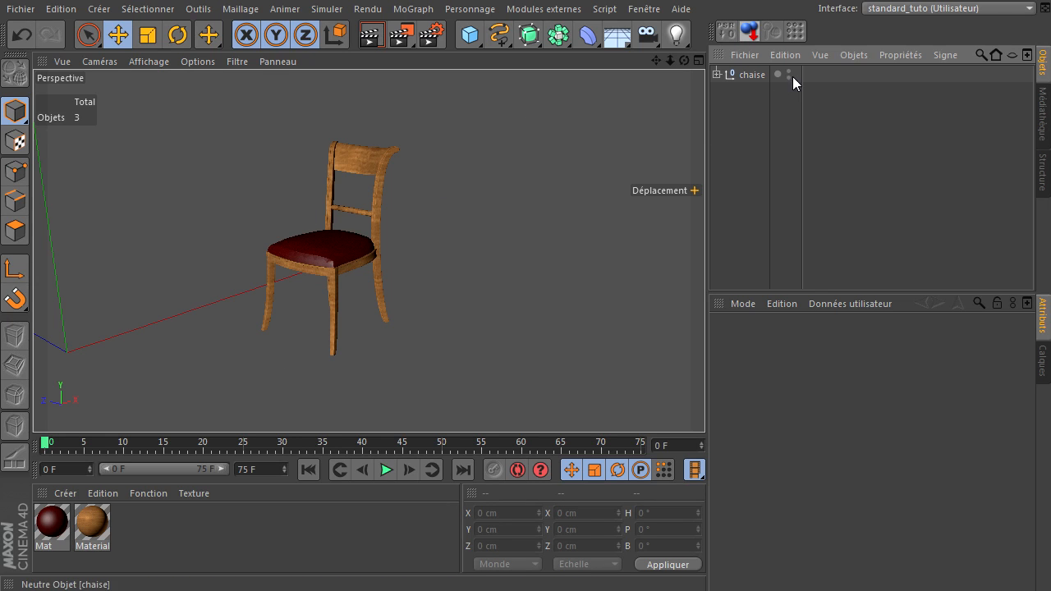
pyautogui.click(748, 74)
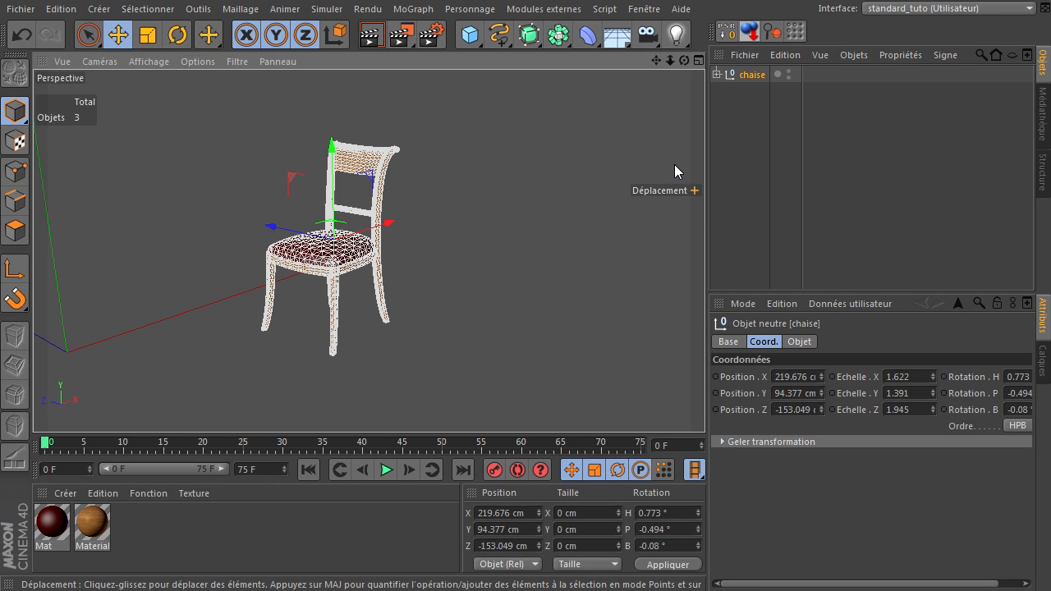
pyautogui.click(638, 10)
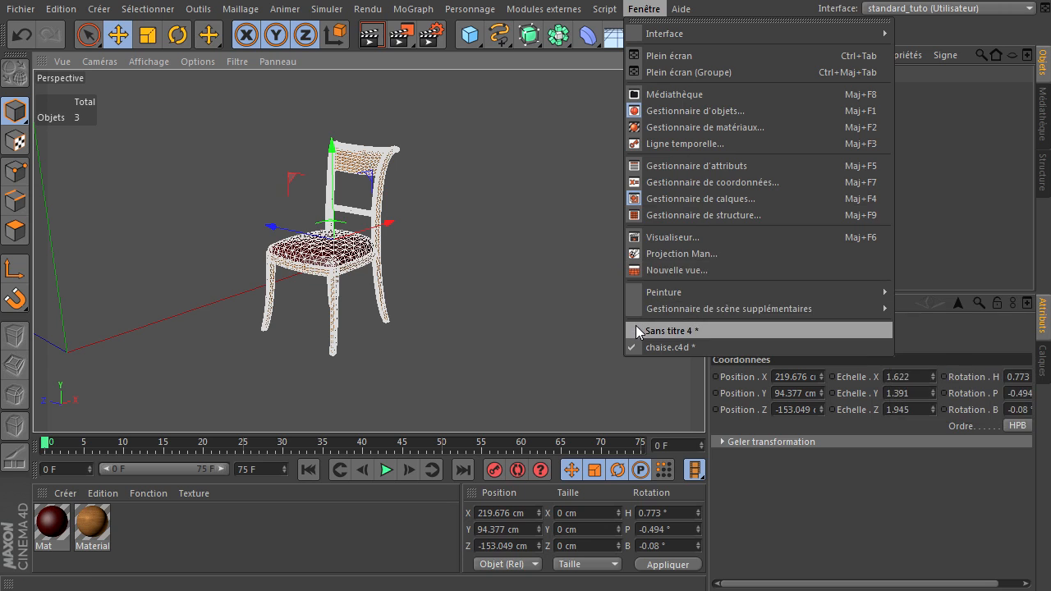
pyautogui.click(669, 331)
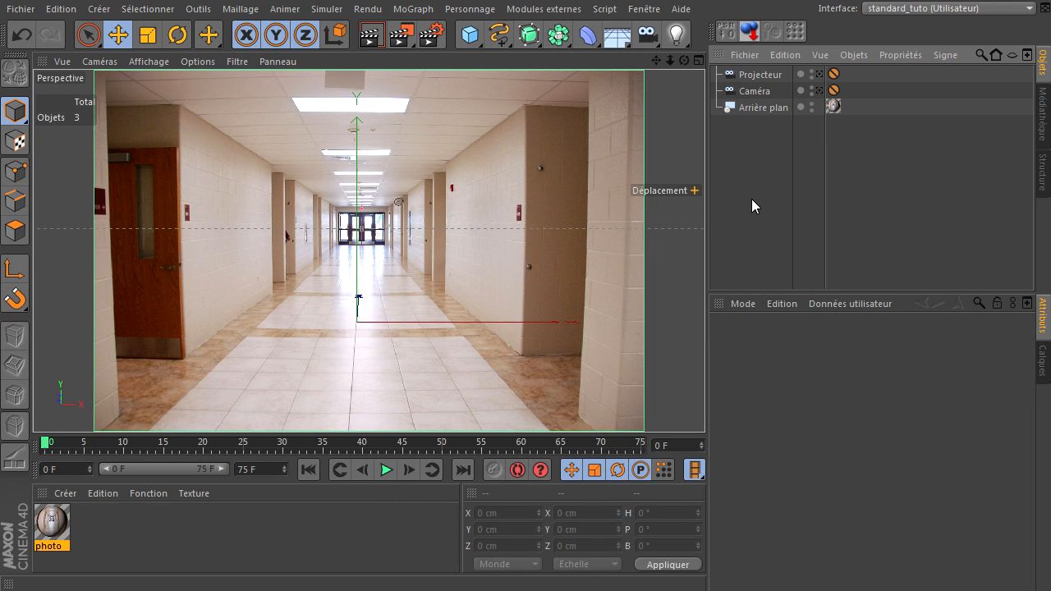
pyautogui.hotkey('ctrl', 'v')
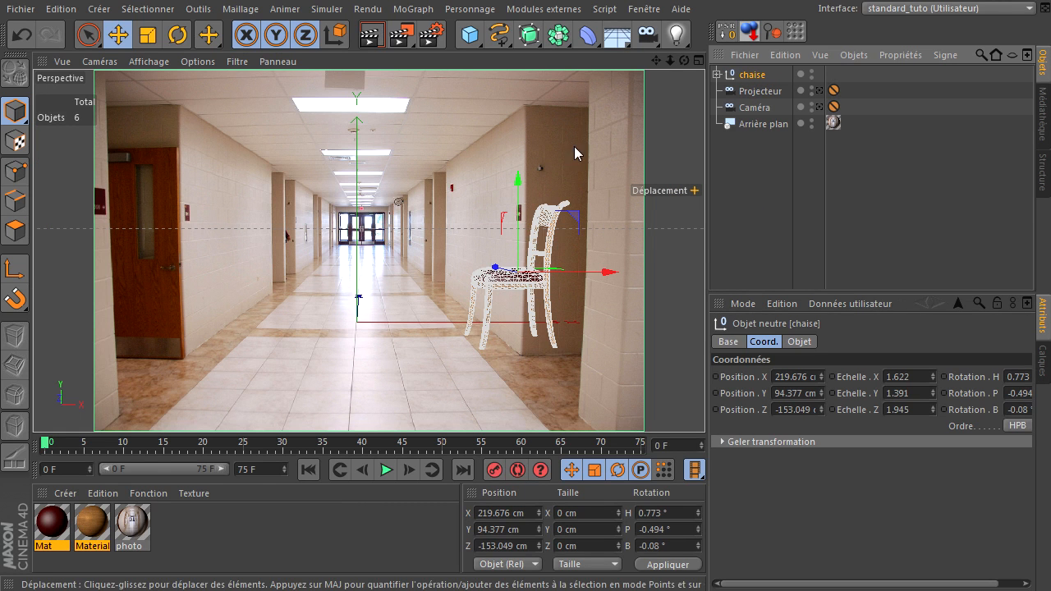
# - Rest the chair on the floor and move it mainly along X to about 121 cm
pyautogui.click(749, 34)
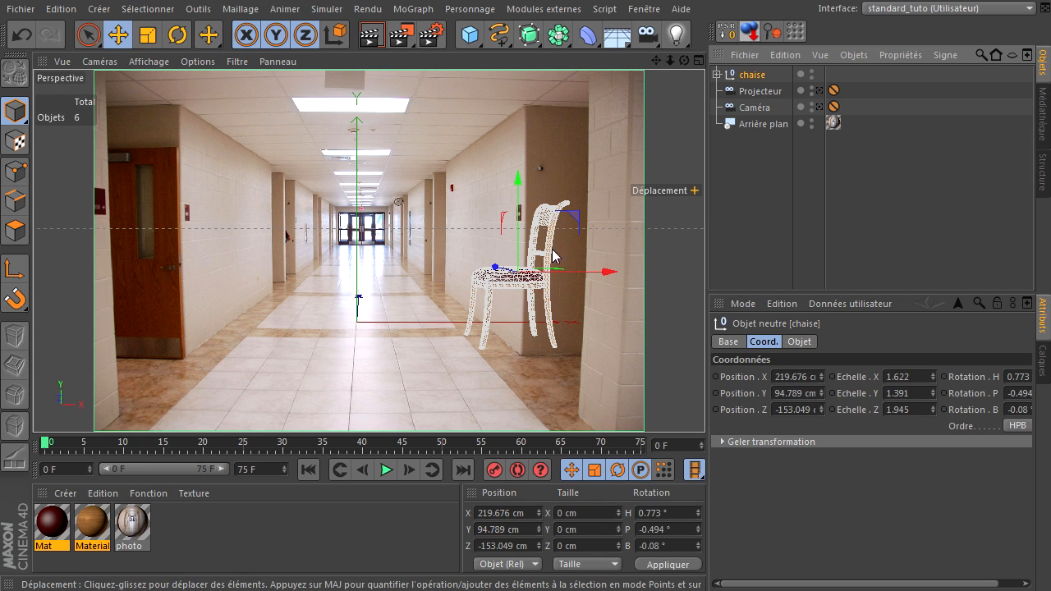
pyautogui.moveTo(605, 271); pyautogui.dragTo(501, 283)
# - Scale the chair down in two passes to suit the corridor, resting it back on the floor after each
pyautogui.click(150, 37)
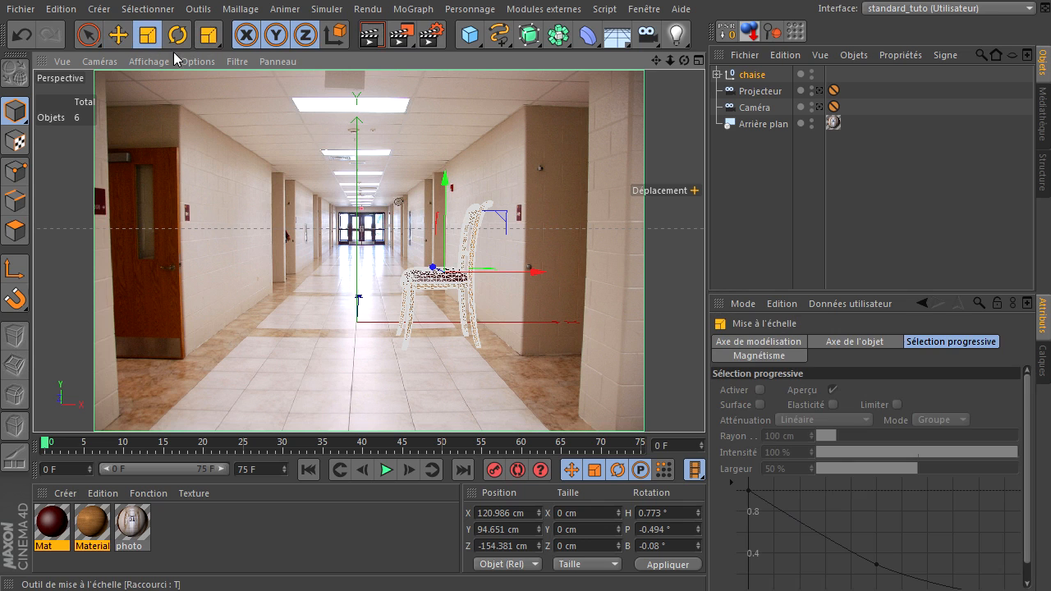
pyautogui.moveTo(343, 160); pyautogui.dragTo(277, 185)
pyautogui.click(748, 31)
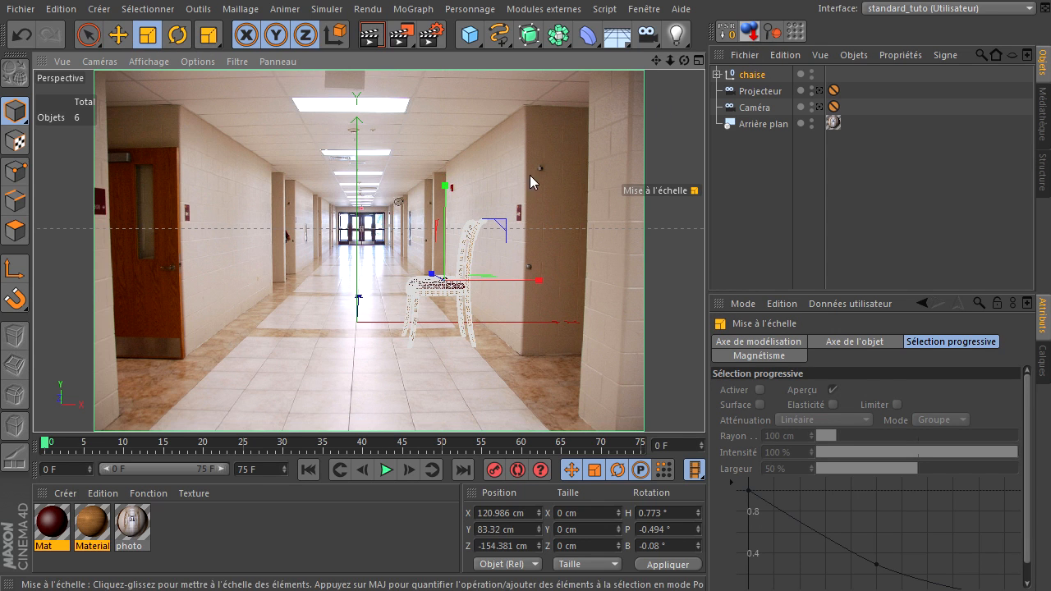
pyautogui.moveTo(422, 207); pyautogui.dragTo(388, 216)
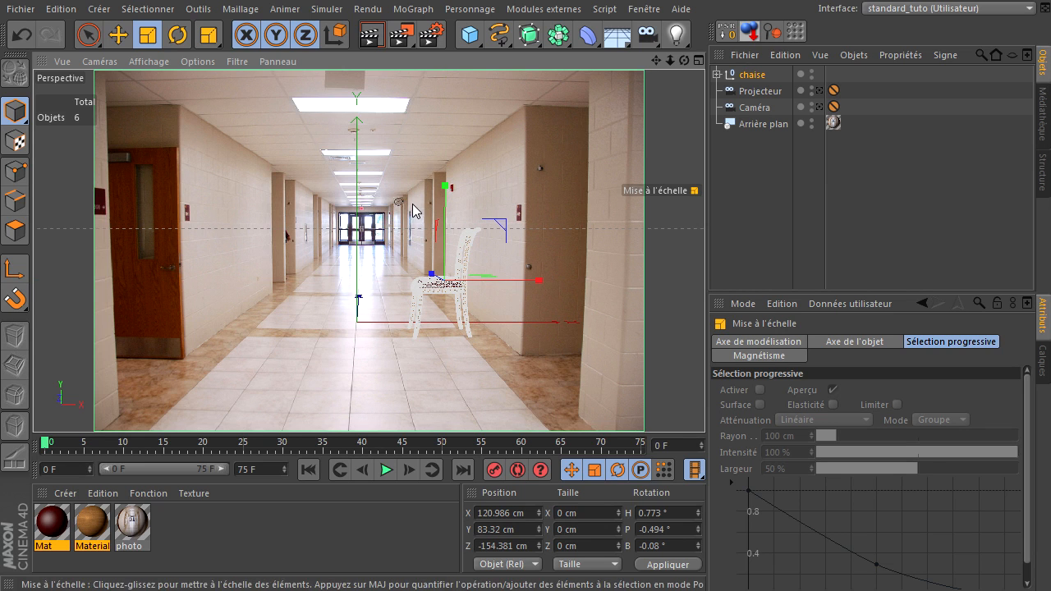
pyautogui.click(749, 31)
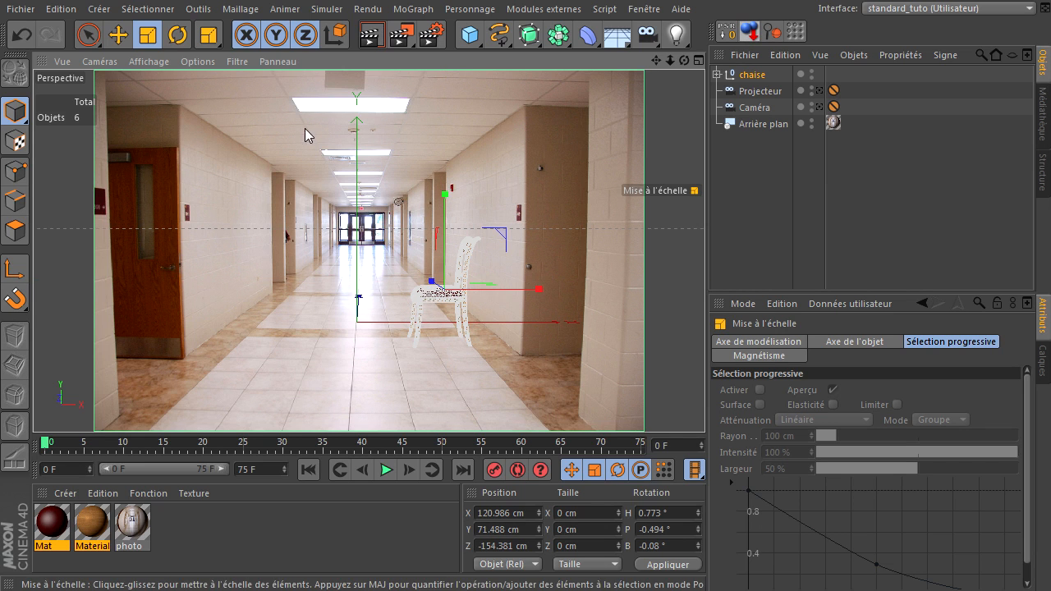
# - Move the chair beside the corridor wall, to about X 151 cm and Z -172 cm
pyautogui.click(117, 35)
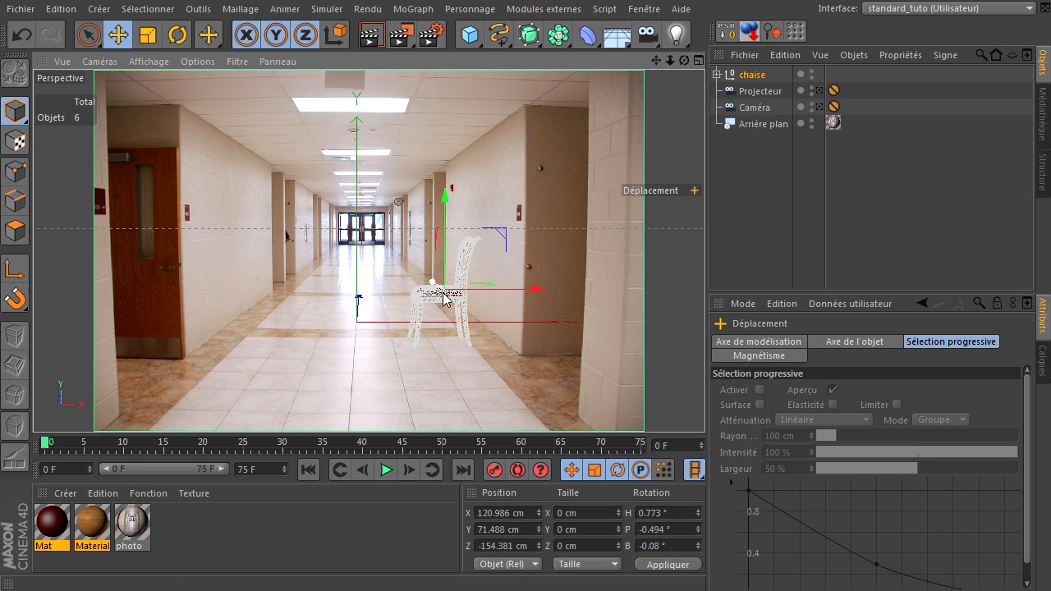
pyautogui.moveTo(434, 287)
pyautogui.mouseDown()
pyautogui.moveTo(460, 298)
pyautogui.moveTo(442, 300)
pyautogui.mouseUp()
pyautogui.moveTo(546, 296); pyautogui.dragTo(558, 297)
pyautogui.moveTo(460, 287); pyautogui.dragTo(452, 288)
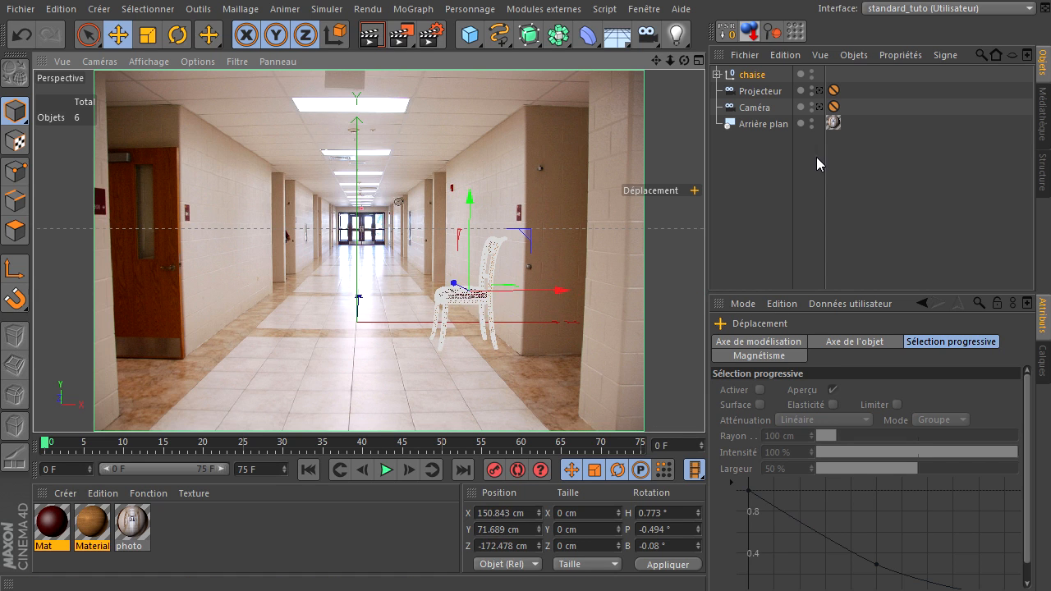
# - Check the chair's placement in the four views, render the perspective view, and deselect the chair
pyautogui.middleClick(636, 111)
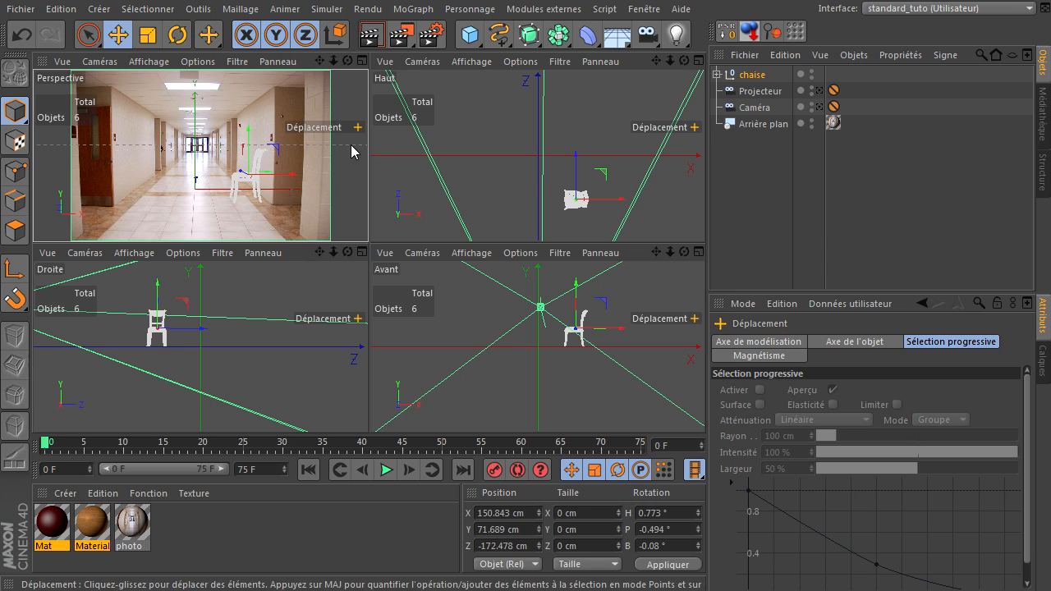
pyautogui.middleClick(323, 141)
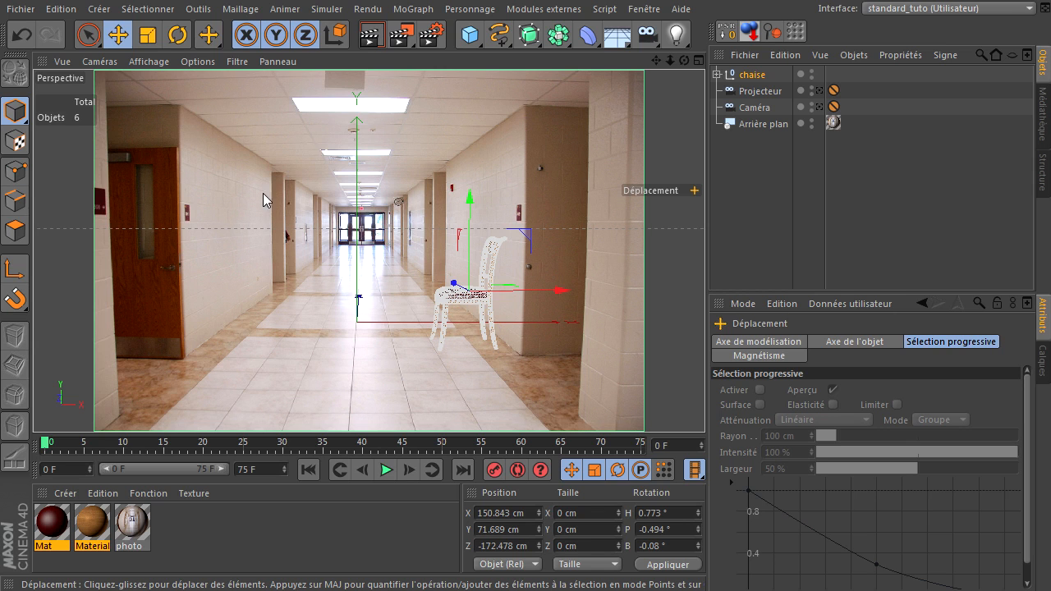
pyautogui.click(368, 43)
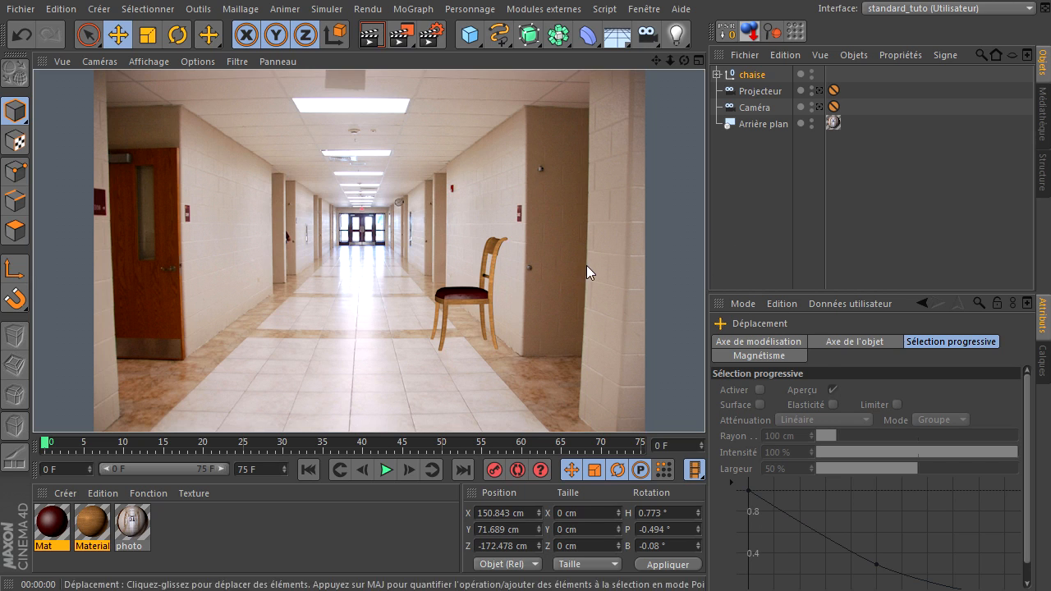
pyautogui.click(759, 236)
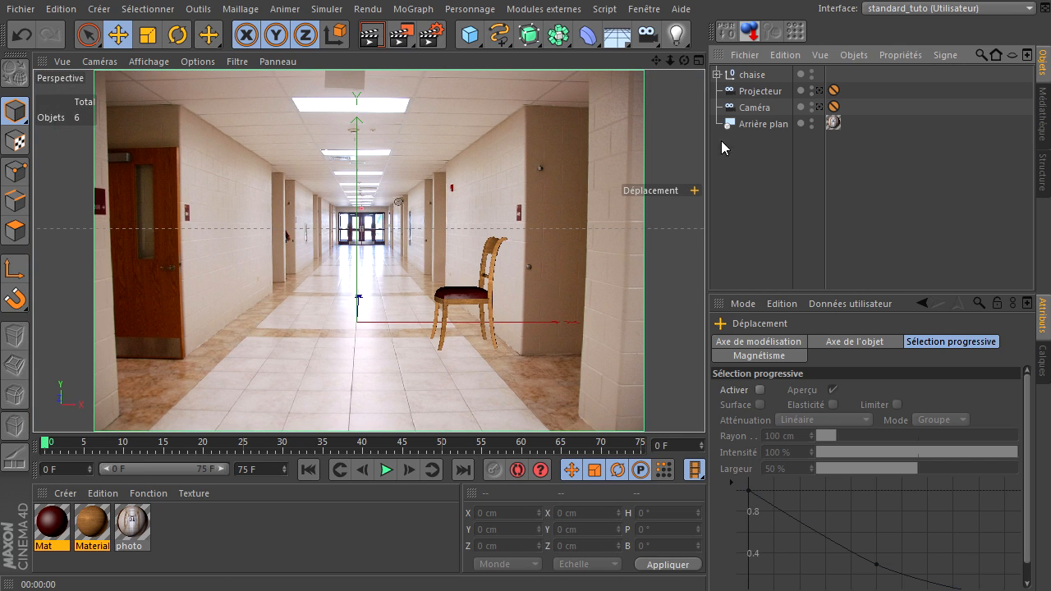
# - Hide the chair and add a plane with 5 width segments and 5 height segments
pyautogui.doubleClick(811, 74)
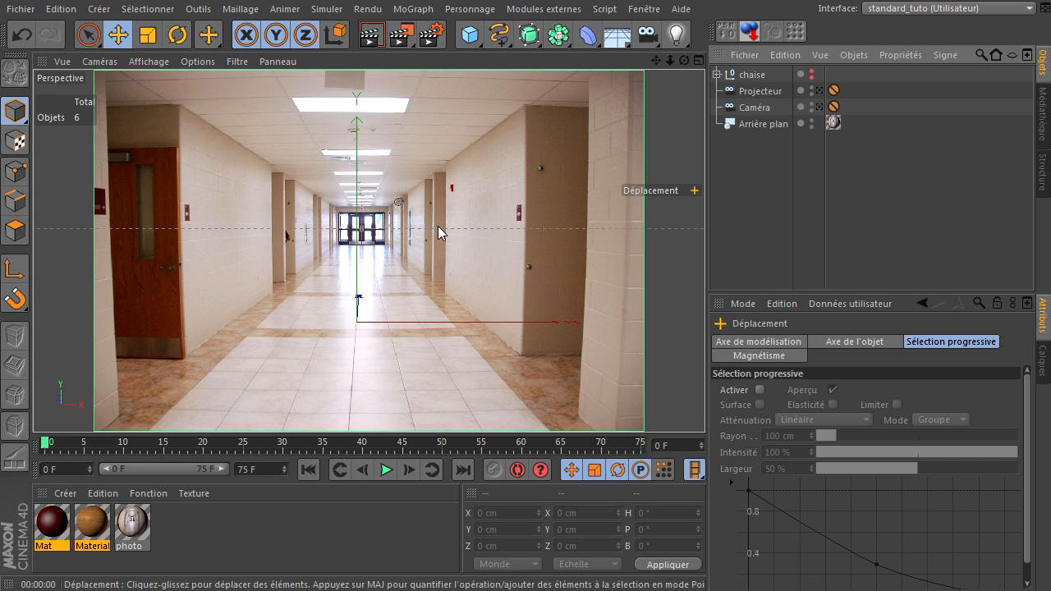
pyautogui.click(469, 35)
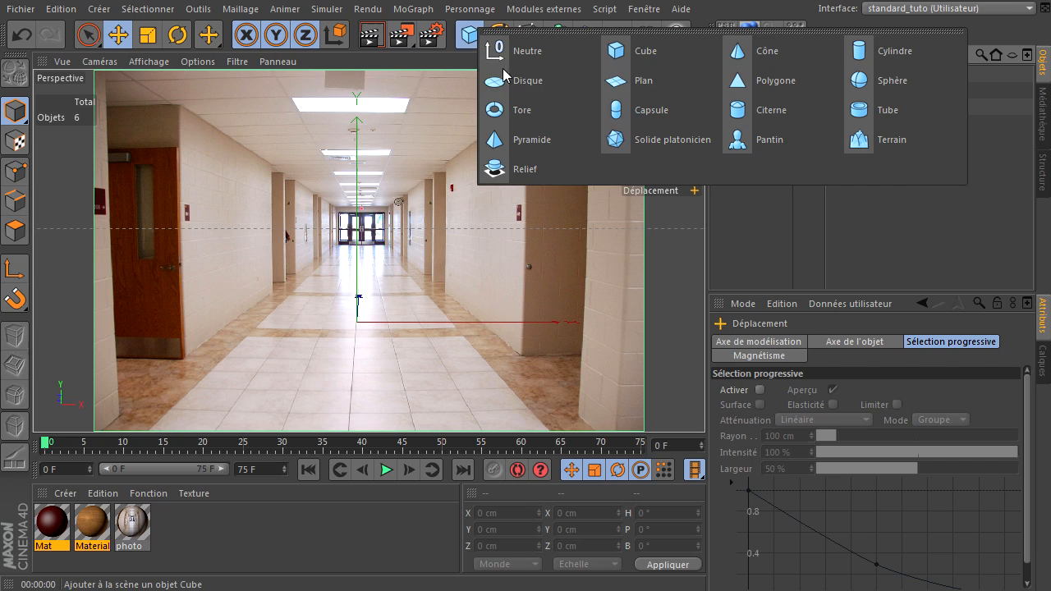
pyautogui.click(645, 82)
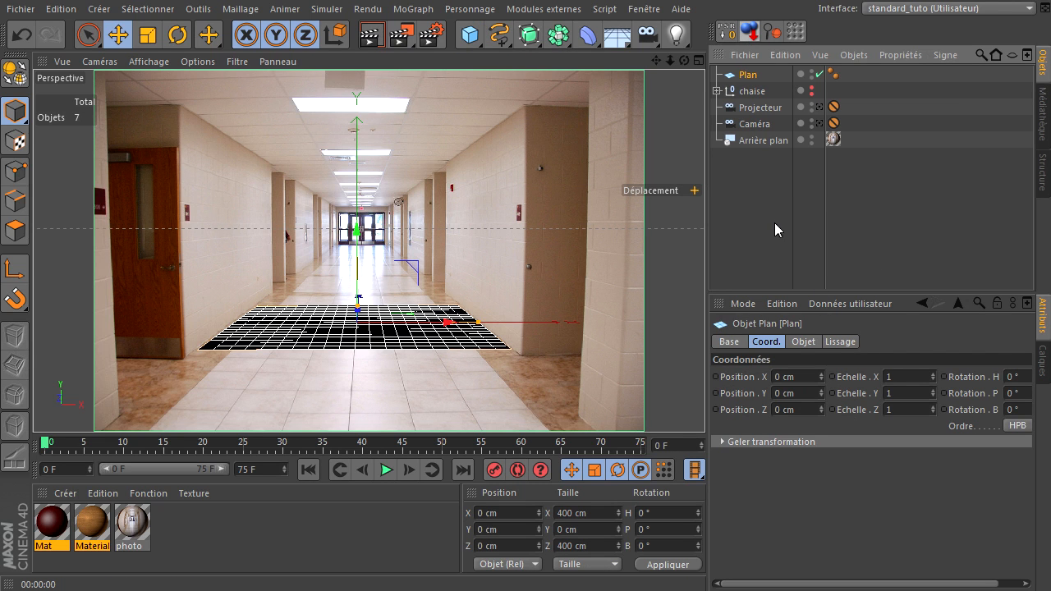
pyautogui.click(790, 342)
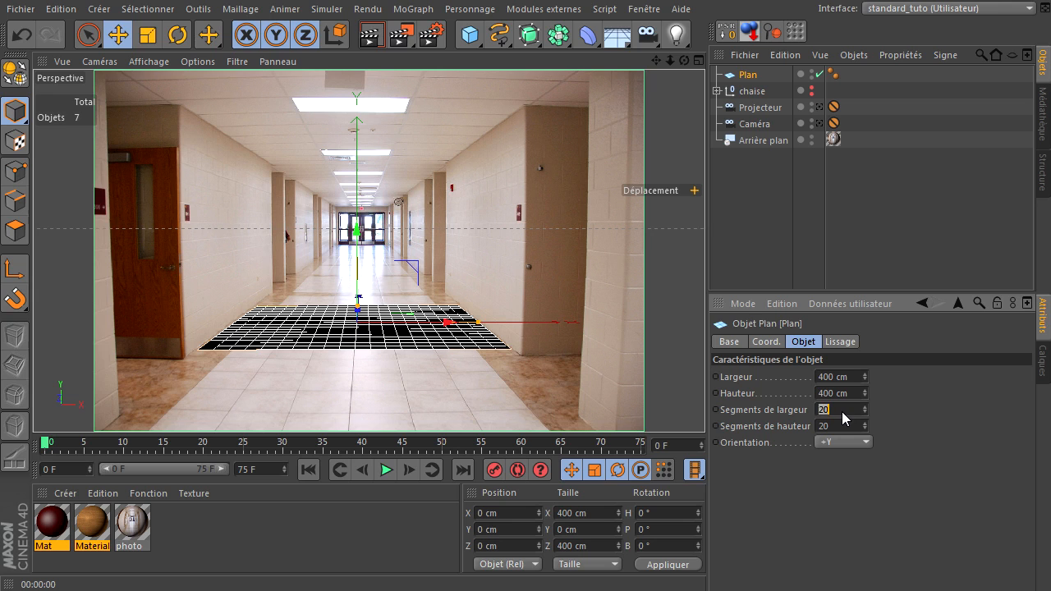
pyautogui.press('Tab')
pyautogui.write('5')
pyautogui.press('Return')
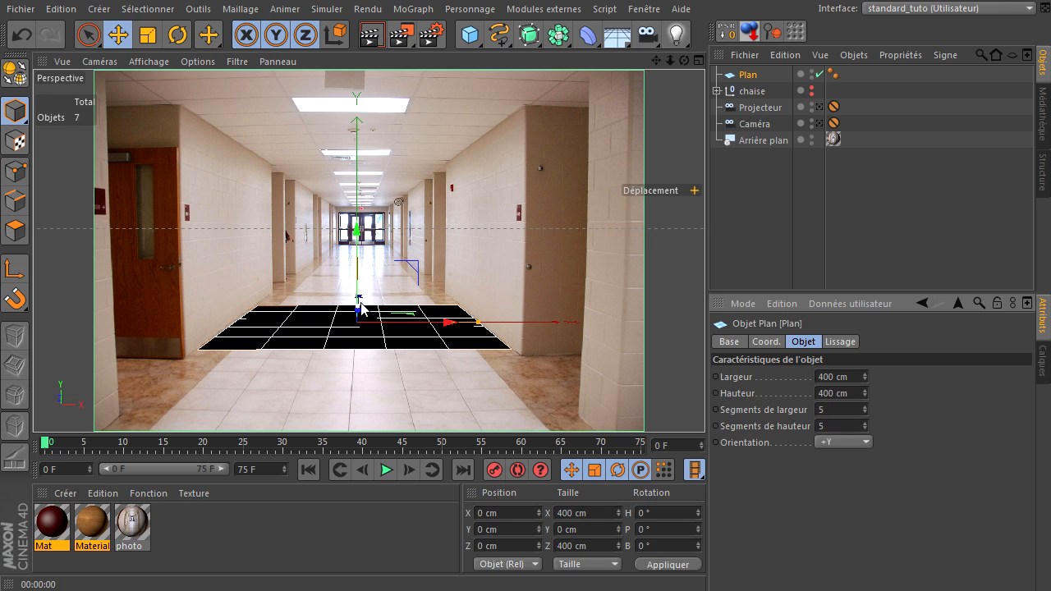
# - Move the plane to about Z -156 cm and resize it to about 396 cm wide and 3819 cm long to follow the corridor floor
pyautogui.moveTo(359, 306); pyautogui.dragTo(355, 332)
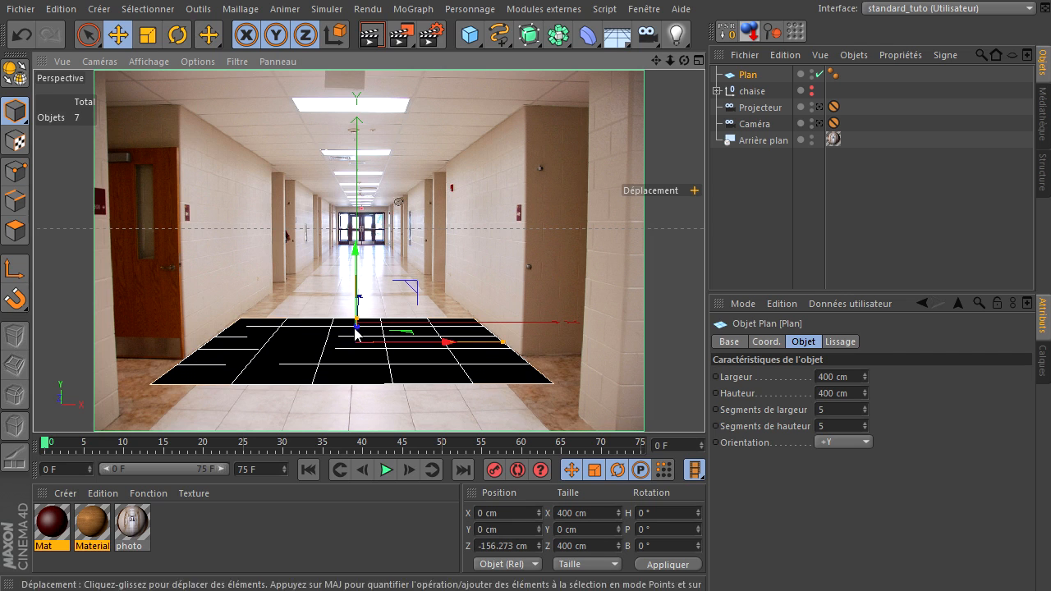
pyautogui.moveTo(503, 346); pyautogui.dragTo(502, 351)
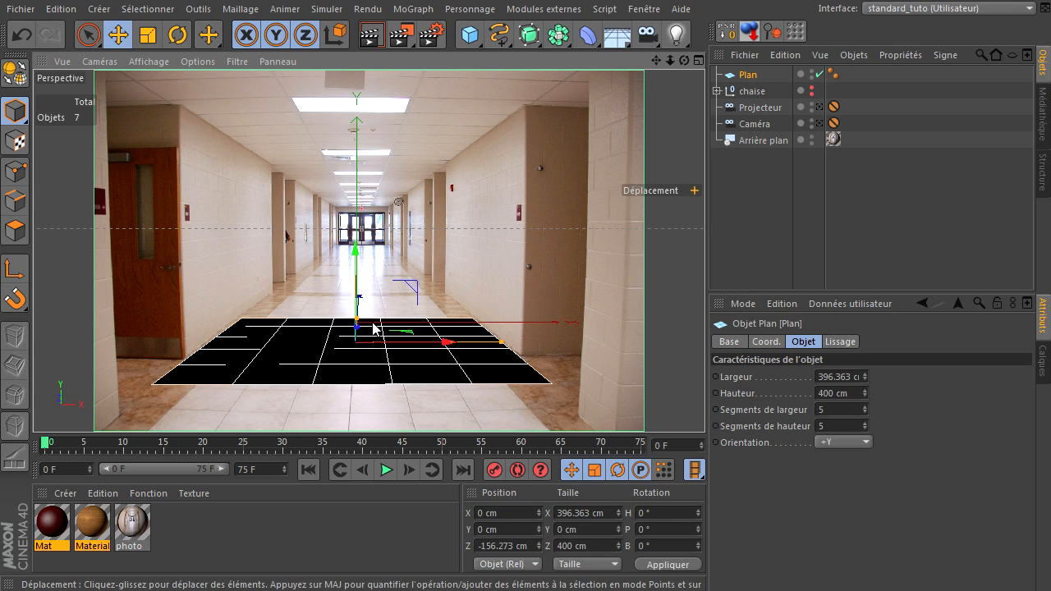
pyautogui.moveTo(361, 323); pyautogui.dragTo(375, 265)
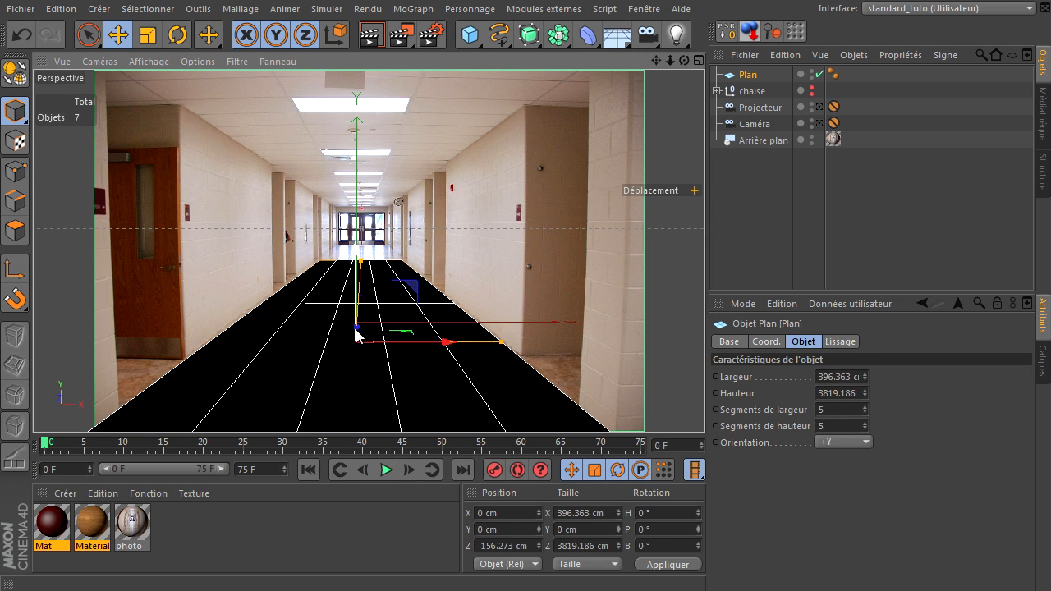
pyautogui.click(778, 242)
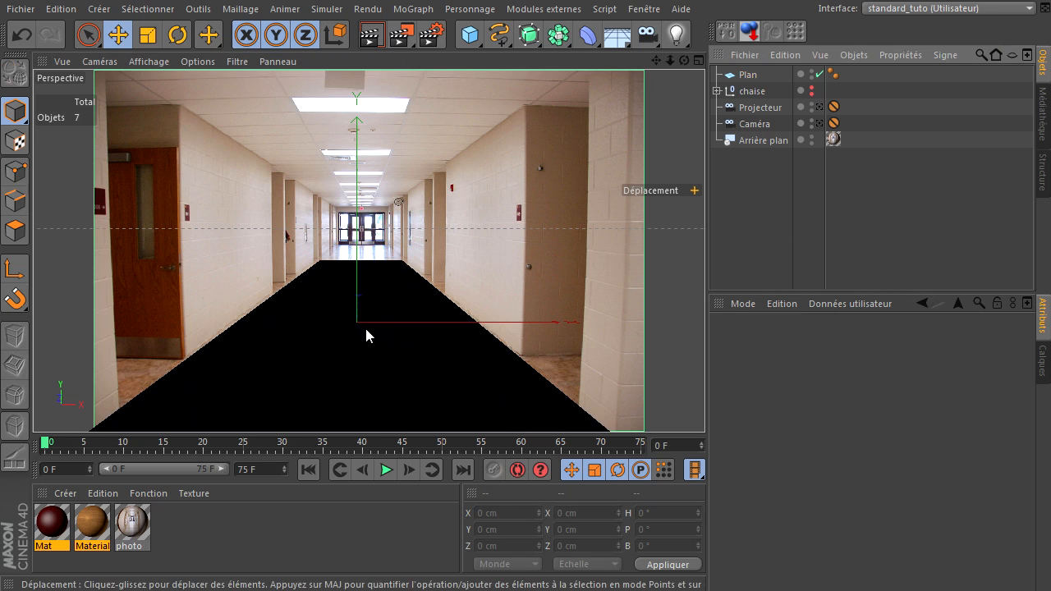
# - Extend the plane to the far doors, about 5661 cm long at Z 1443 cm, and render the view to check it
pyautogui.click(747, 76)
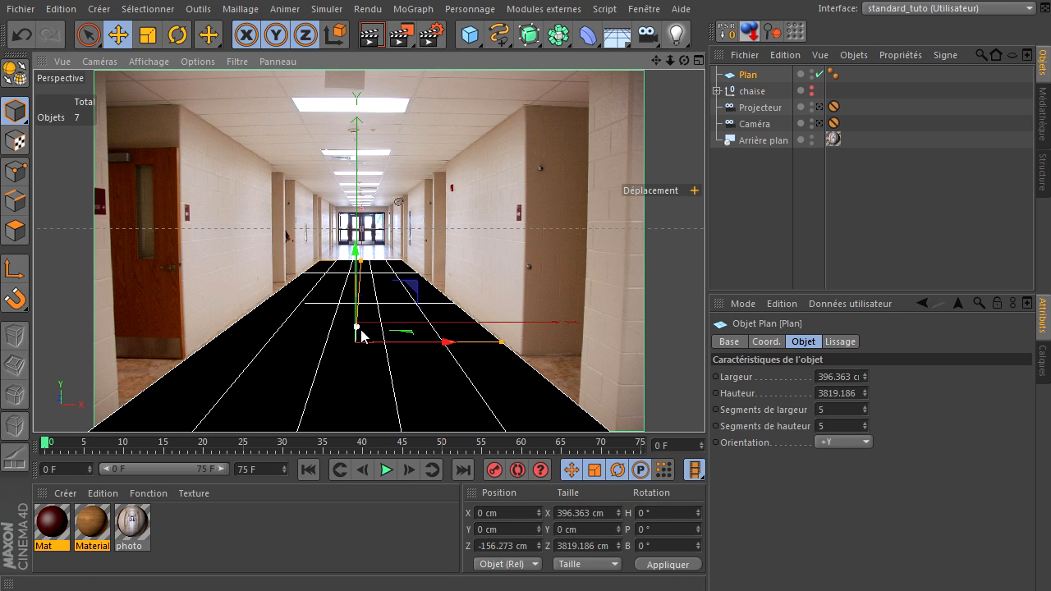
pyautogui.moveTo(362, 329); pyautogui.dragTo(364, 250)
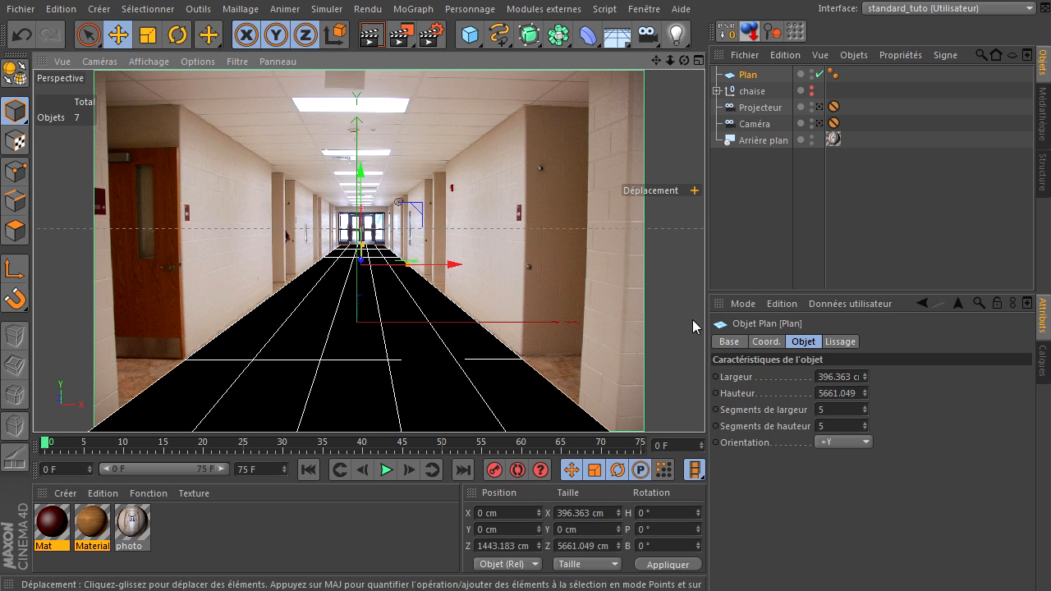
pyautogui.click(762, 260)
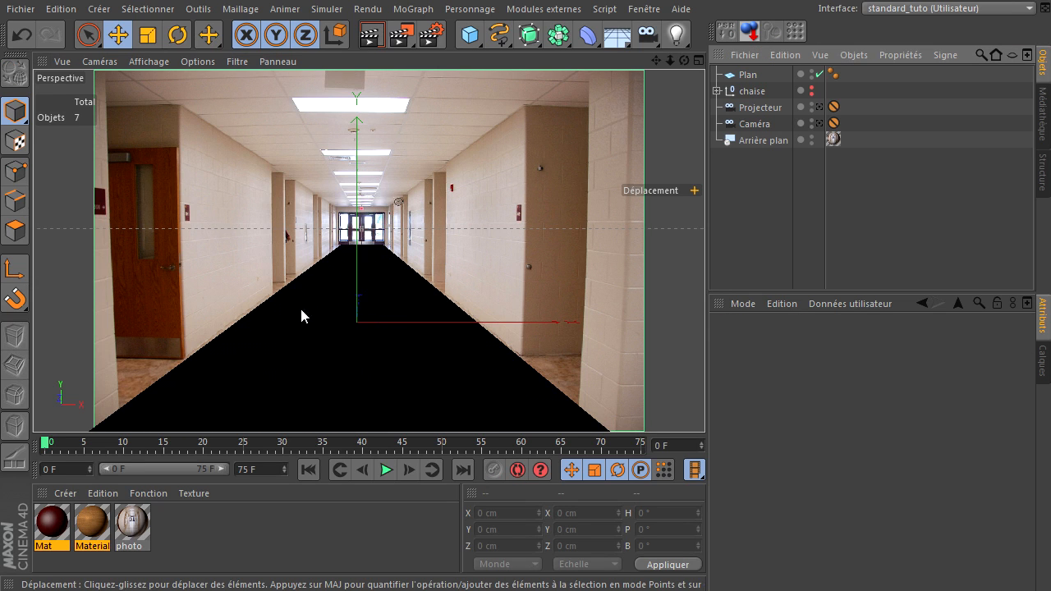
pyautogui.click(371, 37)
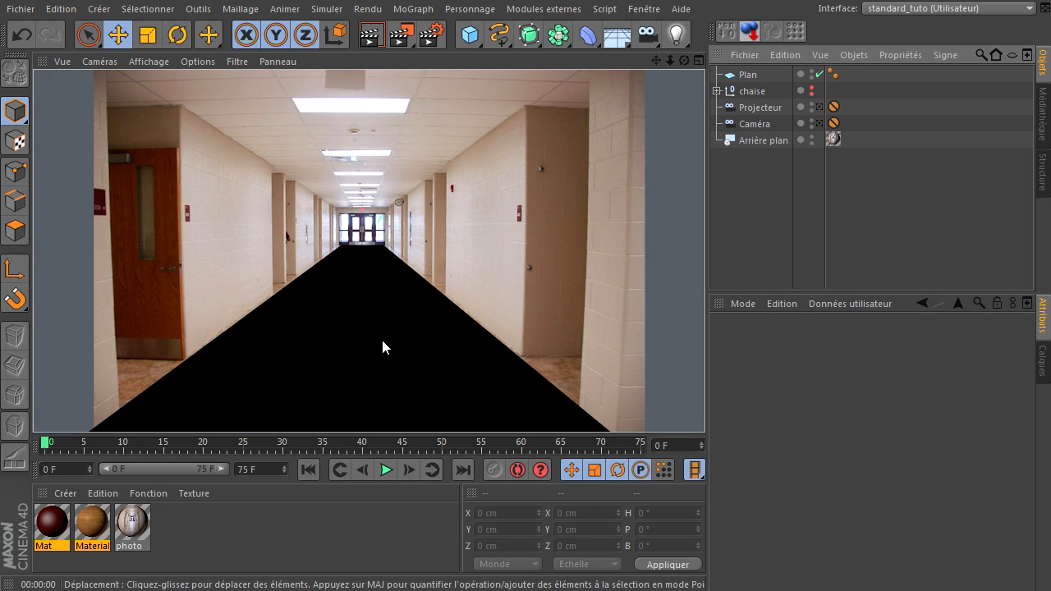
pyautogui.click(780, 231)
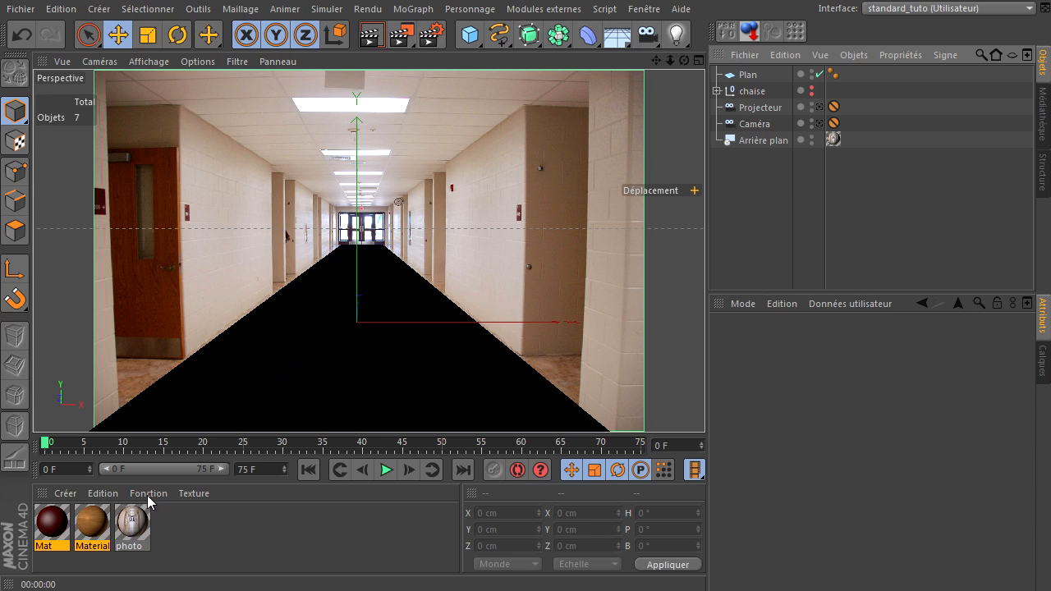
# - Apply the photo material to the floor plane and render the view to check it
pyautogui.click(178, 527)
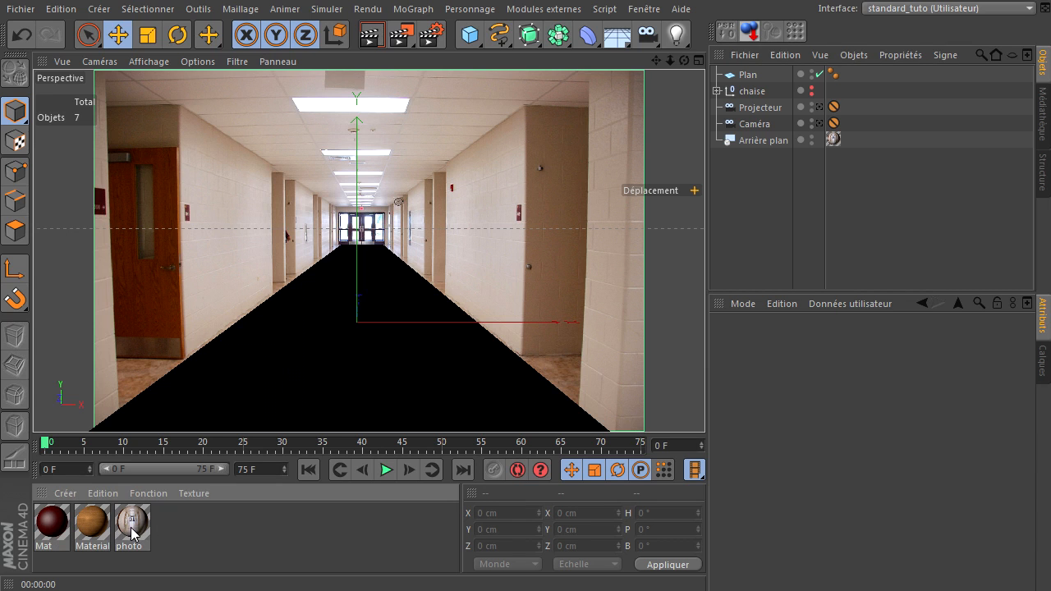
pyautogui.click(131, 525)
pyautogui.moveTo(669, 96); pyautogui.dragTo(737, 72)
pyautogui.click(751, 75)
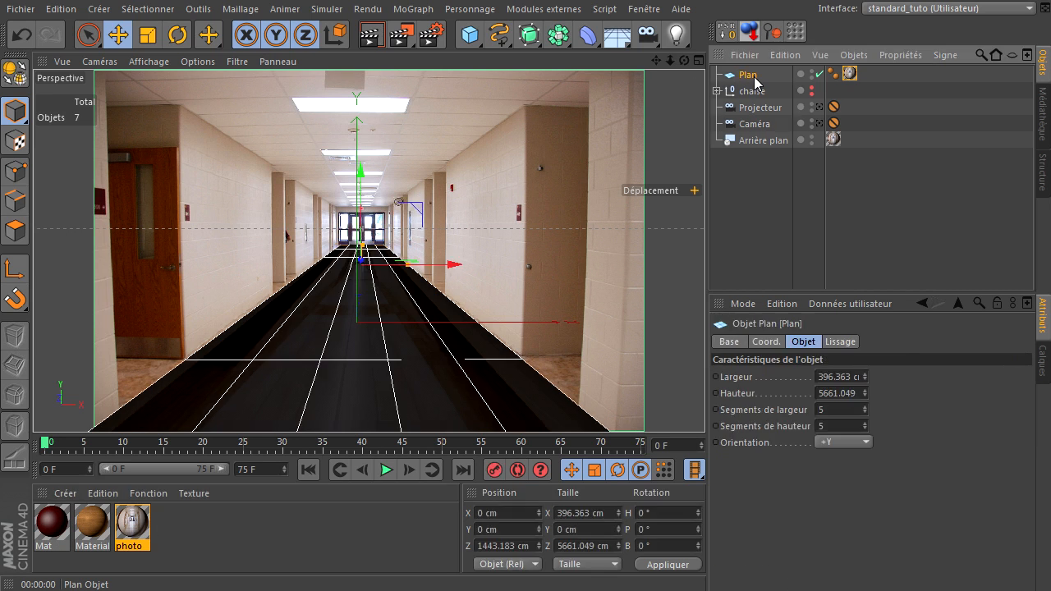
pyautogui.click(369, 36)
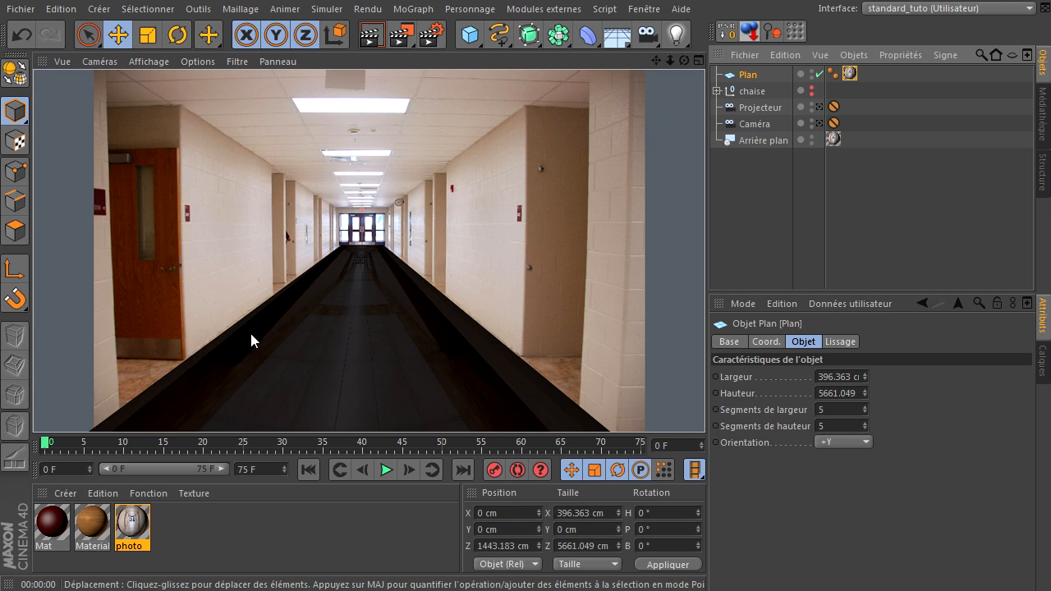
pyautogui.click(750, 204)
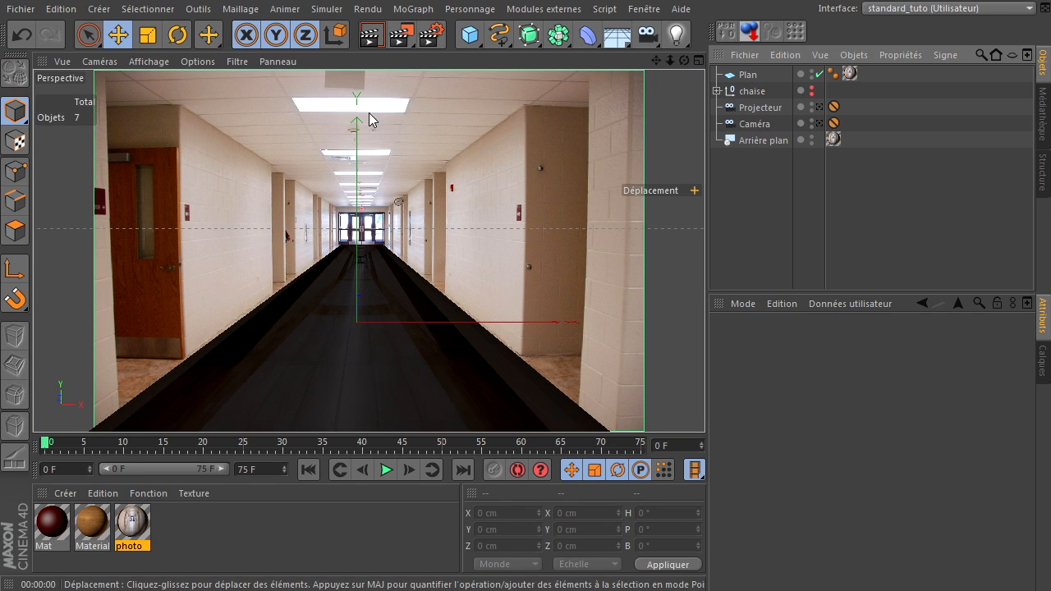
# - Add an area light (Eclairage de surface) about 69 cm above the floor and rotate its pitch to -90°
pyautogui.click(675, 33)
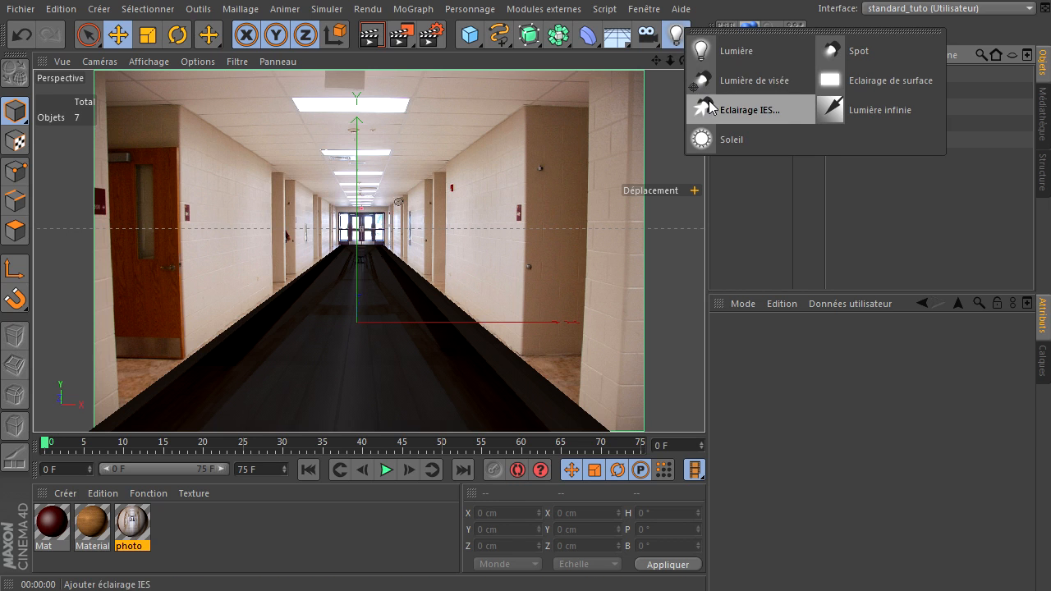
pyautogui.click(883, 80)
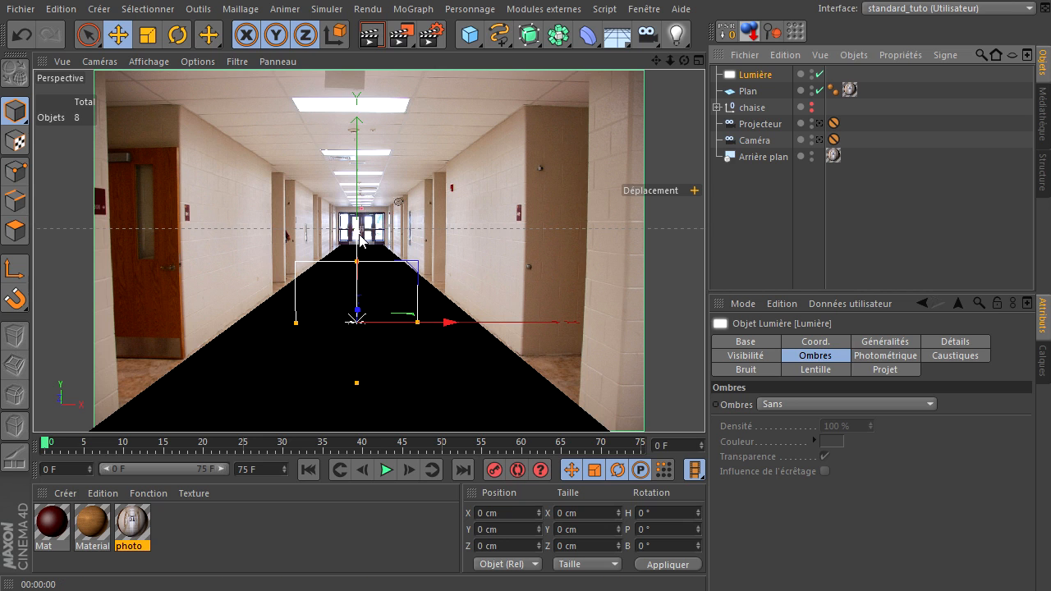
pyautogui.moveTo(358, 234); pyautogui.dragTo(358, 194)
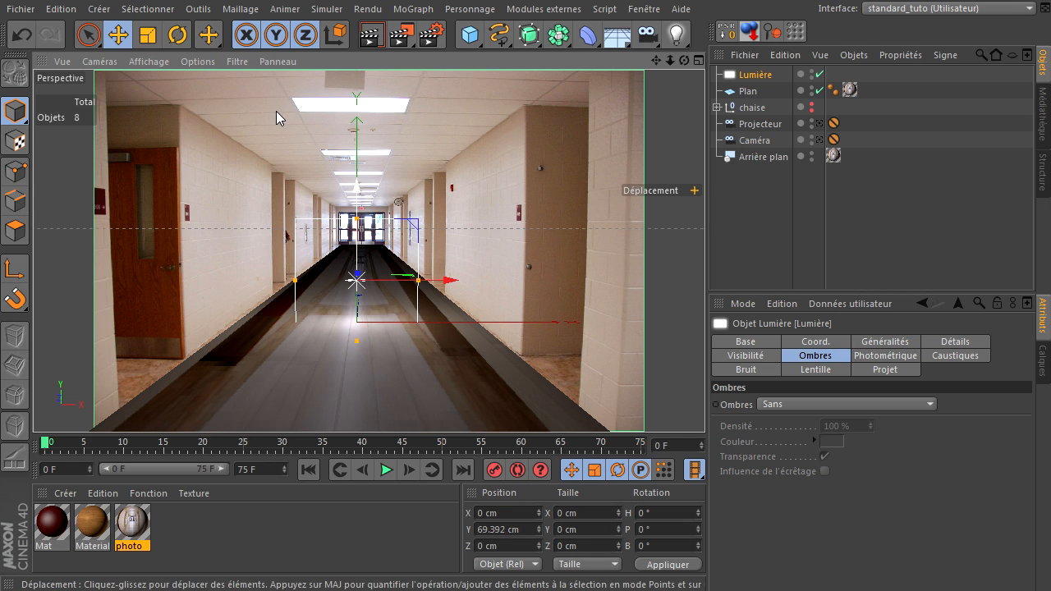
pyautogui.click(178, 35)
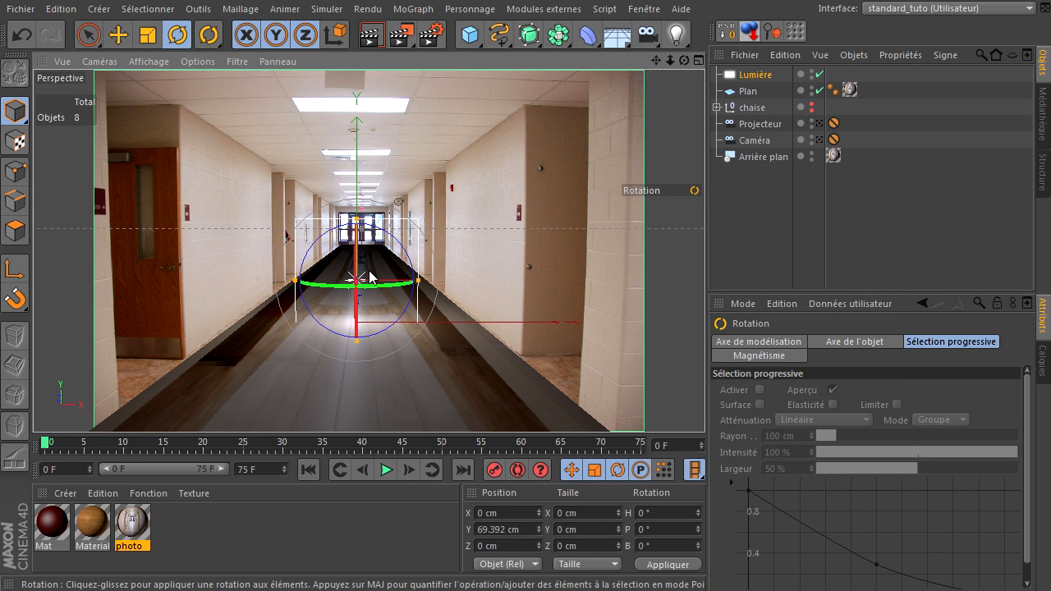
pyautogui.moveTo(365, 275); pyautogui.dragTo(388, 84)
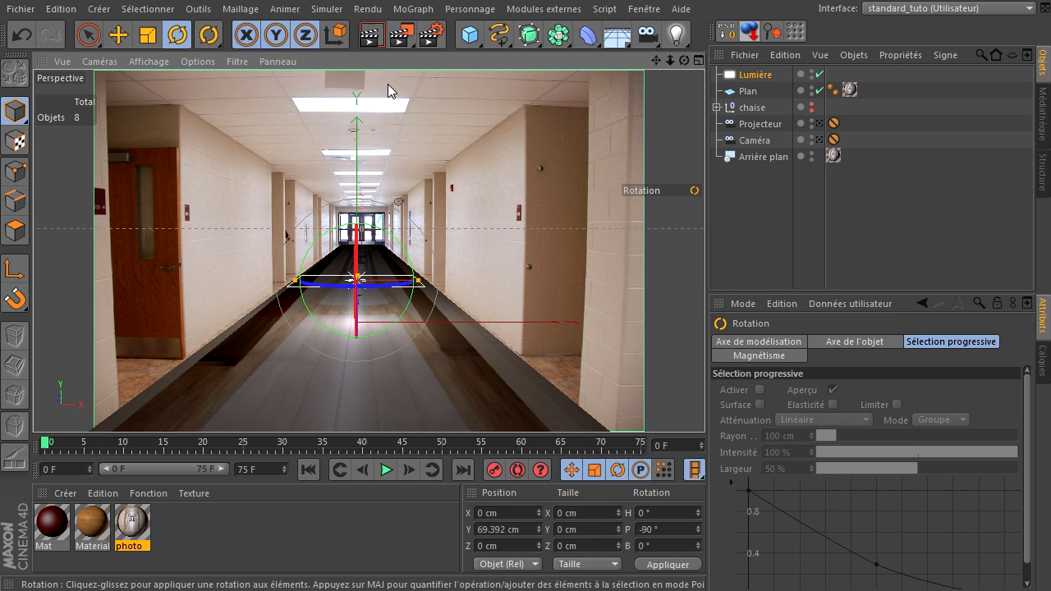
# - Align the area light with the nearest ceiling fixture, at about X -8 cm, Y 354 cm and Z 14 cm
pyautogui.click(120, 38)
pyautogui.moveTo(356, 351); pyautogui.dragTo(373, 179)
pyautogui.moveTo(359, 94); pyautogui.dragTo(424, 113)
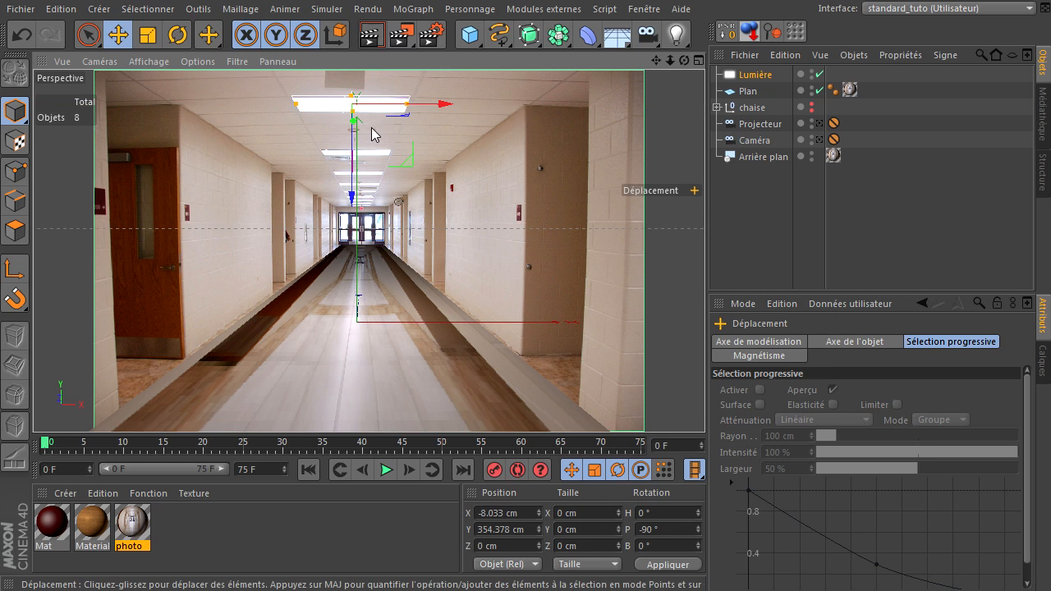
pyautogui.moveTo(357, 125); pyautogui.dragTo(356, 118)
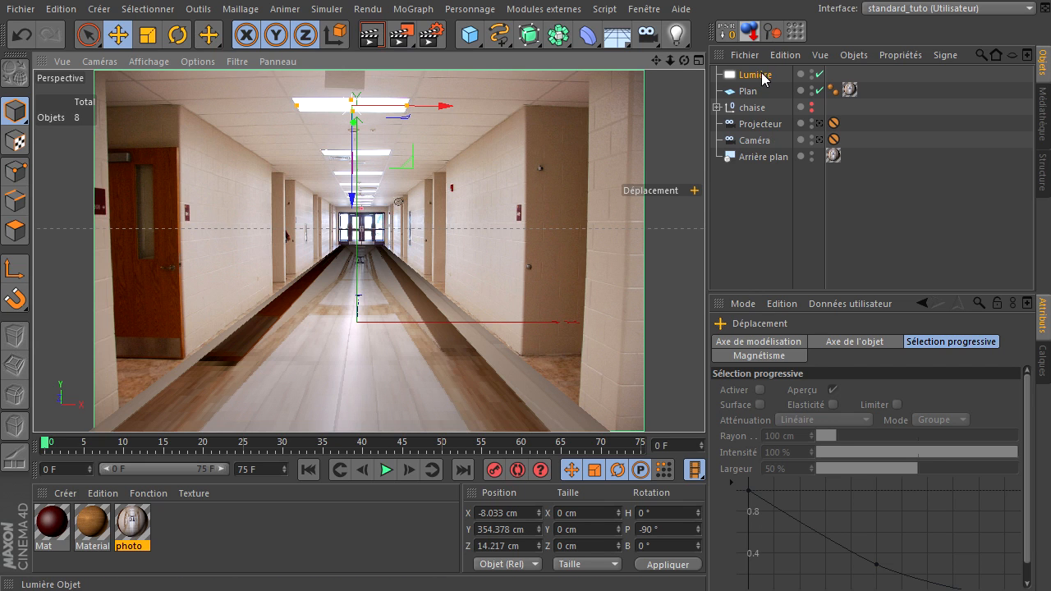
# - Duplicate the area light, move the copy to the second ceiling fixture at about Z 581 cm, and render the view
pyautogui.keyDown('ctrl'); pyautogui.moveTo(758, 80); pyautogui.dragTo(757, 82); pyautogui.keyUp('ctrl')
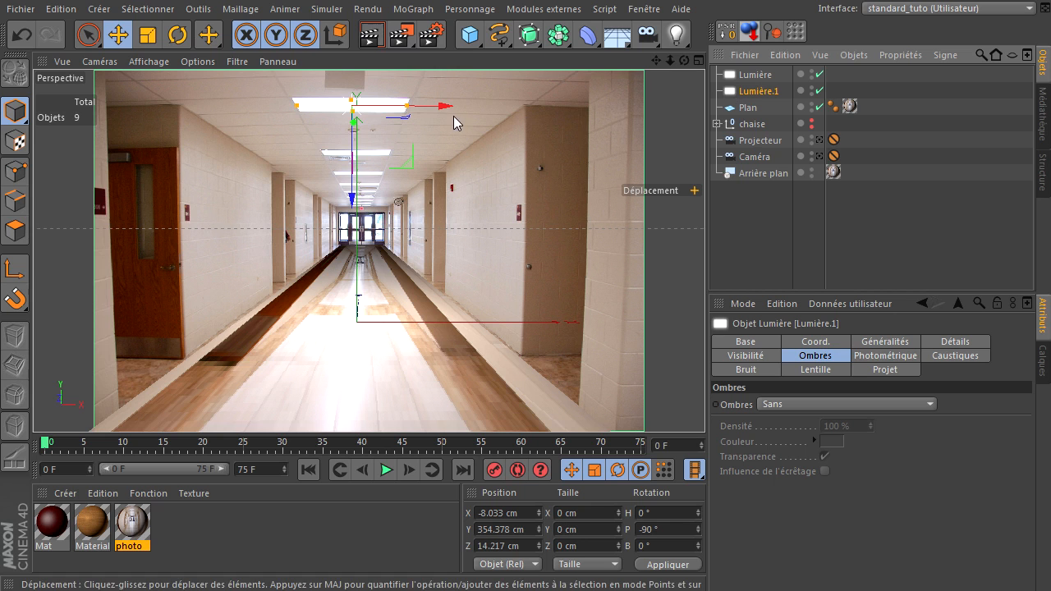
pyautogui.moveTo(358, 131); pyautogui.dragTo(358, 171)
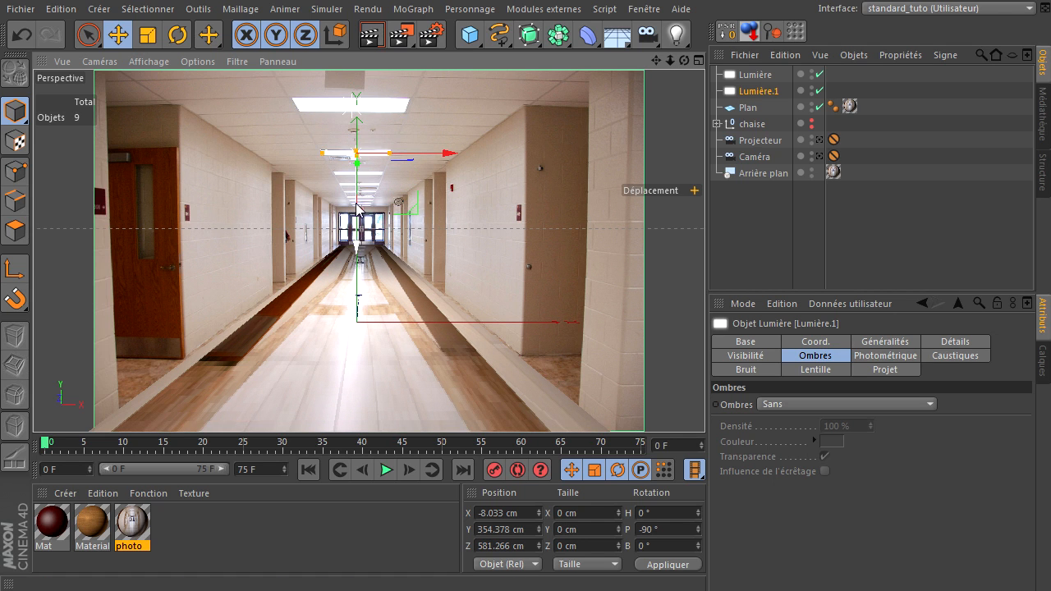
pyautogui.click(780, 228)
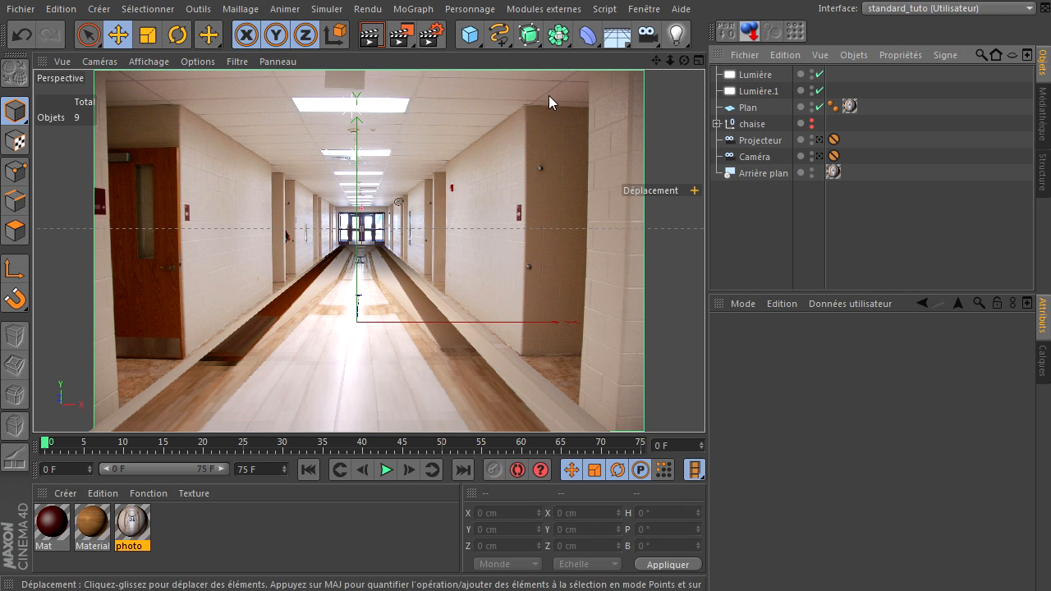
pyautogui.click(373, 36)
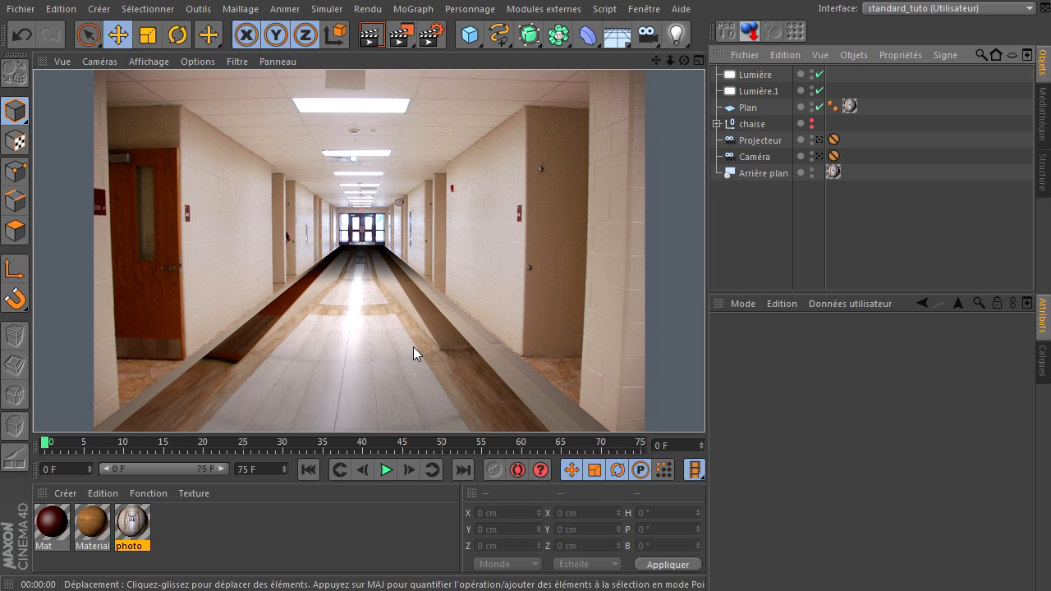
# - Rename the floor plane as sol
pyautogui.click(746, 109)
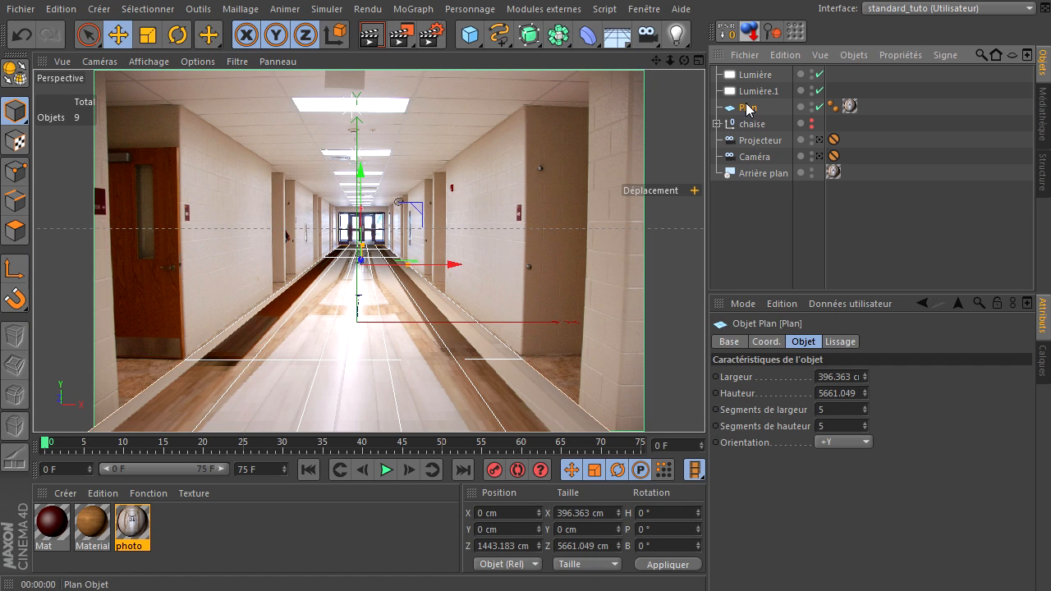
pyautogui.doubleClick(748, 109)
pyautogui.write('s')
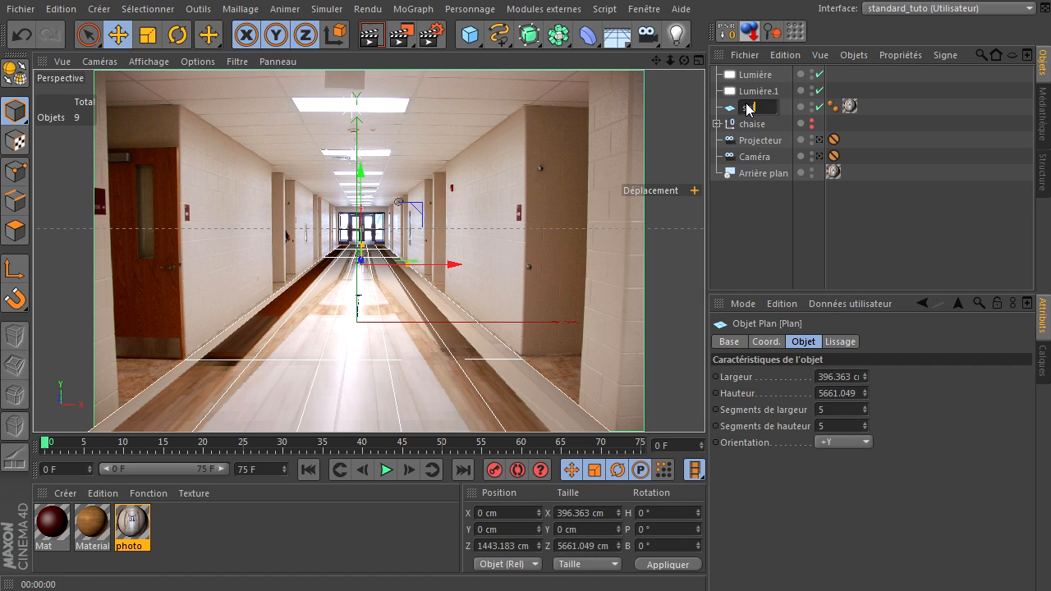
pyautogui.write('ol')
pyautogui.press('Return')
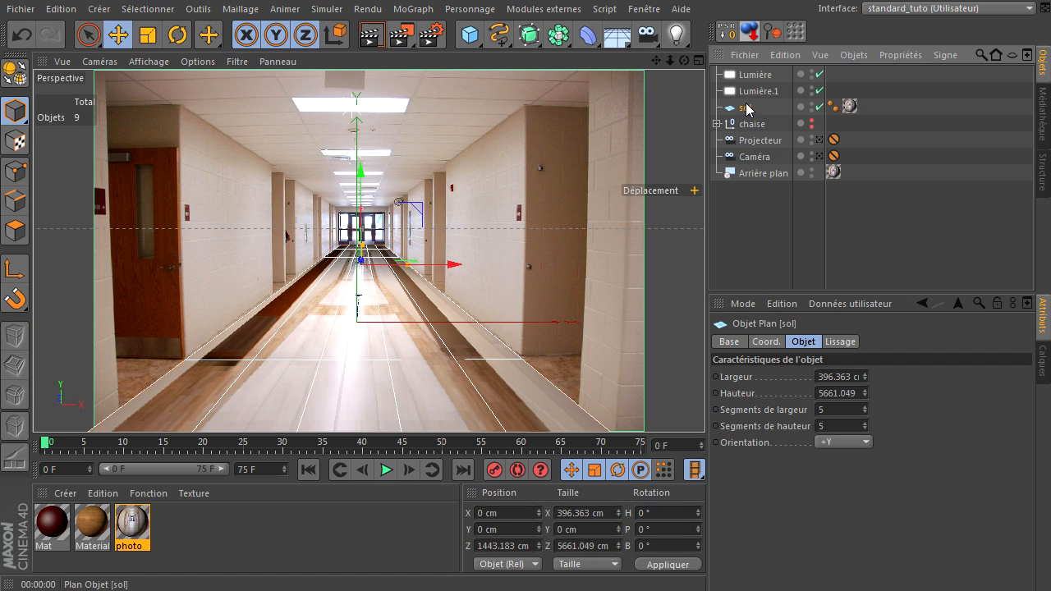
# - Set the projection type of the floor's photo texture to Caméra
pyautogui.click(849, 106)
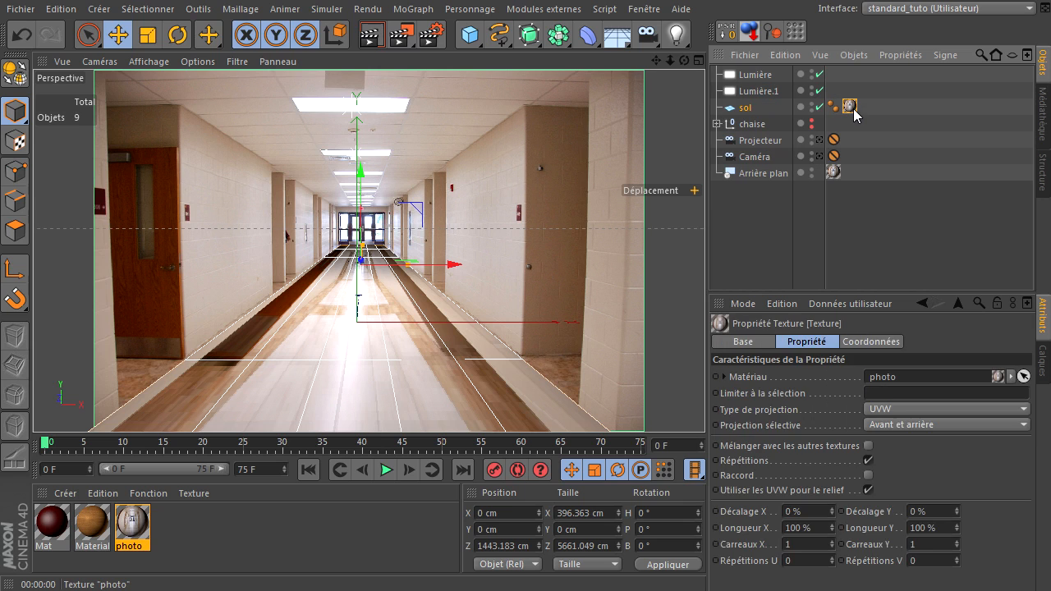
pyautogui.click(929, 407)
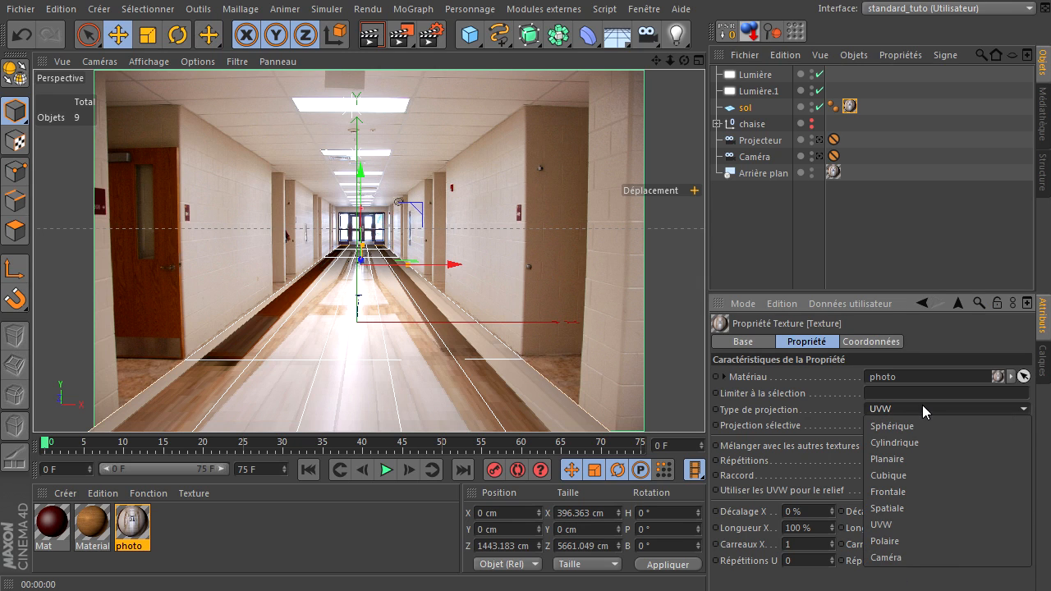
pyautogui.click(902, 558)
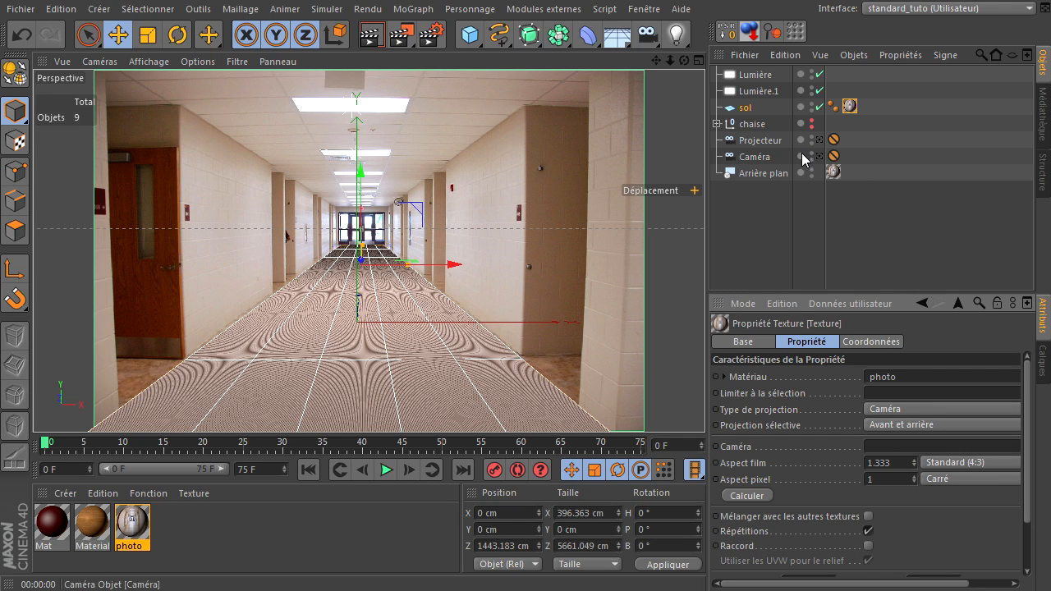
# - Assign the Projecteur camera as the projection camera of the sol plane's photo texture and render the view
pyautogui.click(766, 141)
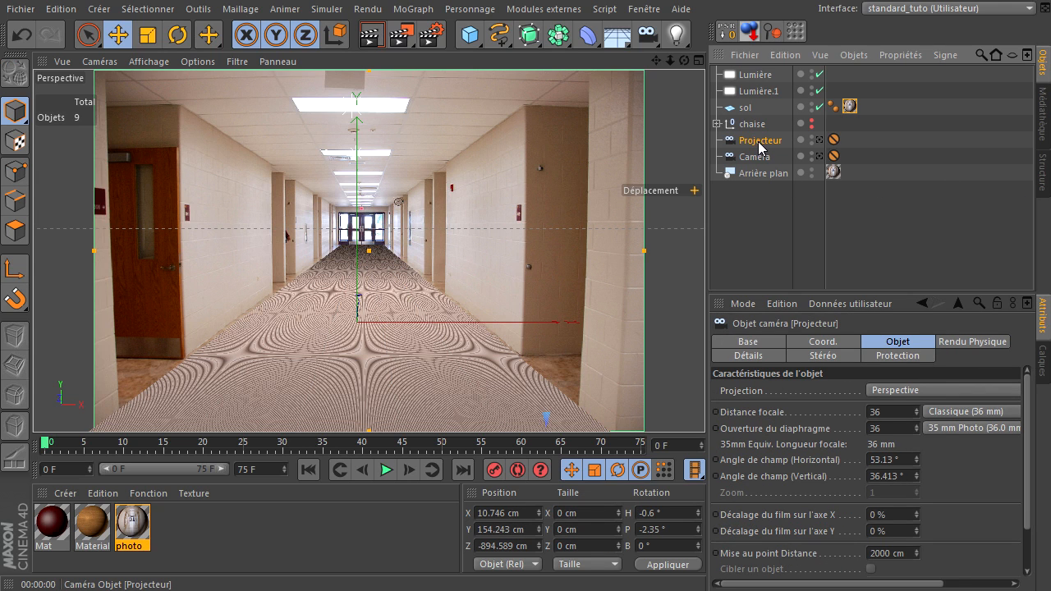
pyautogui.click(849, 106)
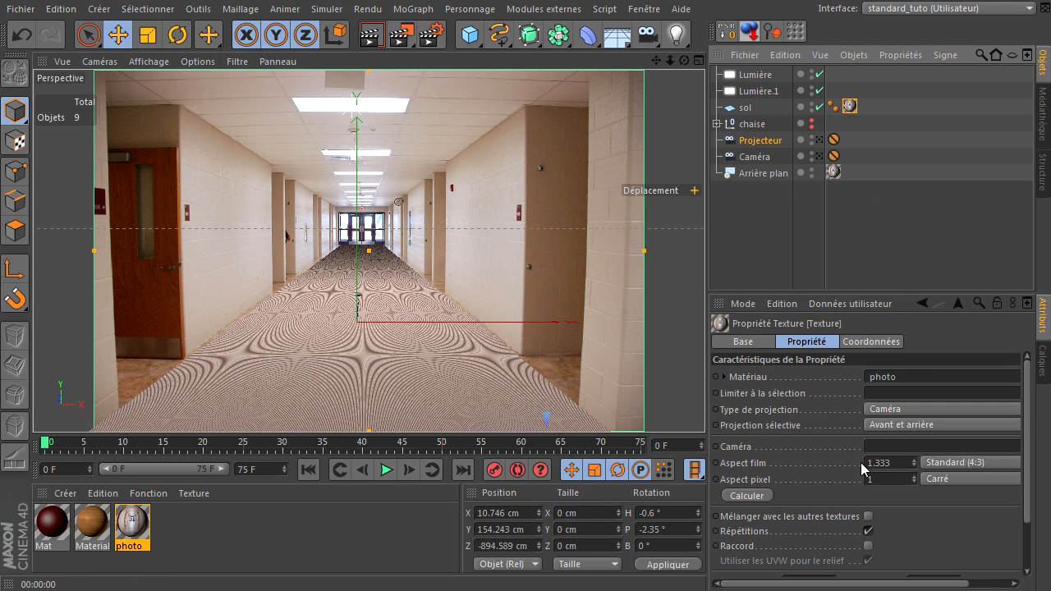
pyautogui.moveTo(755, 138); pyautogui.dragTo(891, 450)
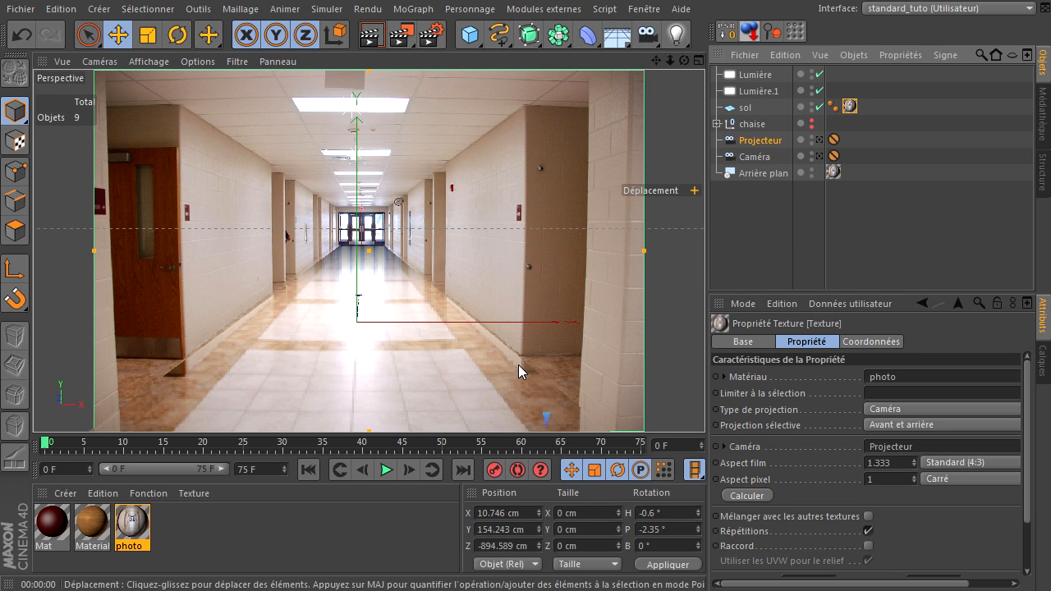
pyautogui.click(384, 45)
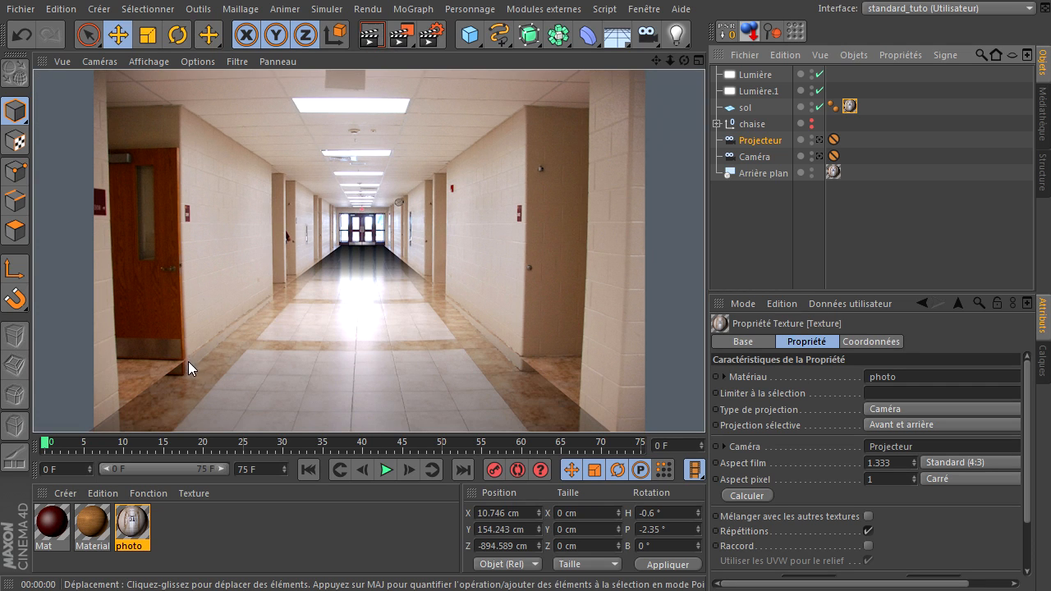
# - Match the film aspect of the floor's photo texture to the render settings by setting it to 1.52, and render the view
pyautogui.click(854, 110)
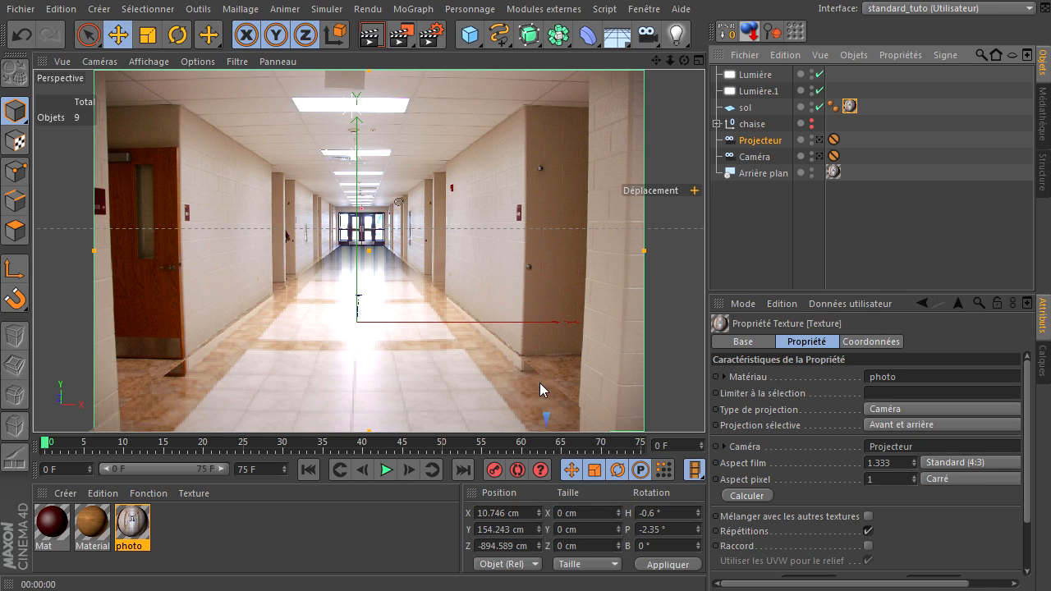
pyautogui.click(431, 34)
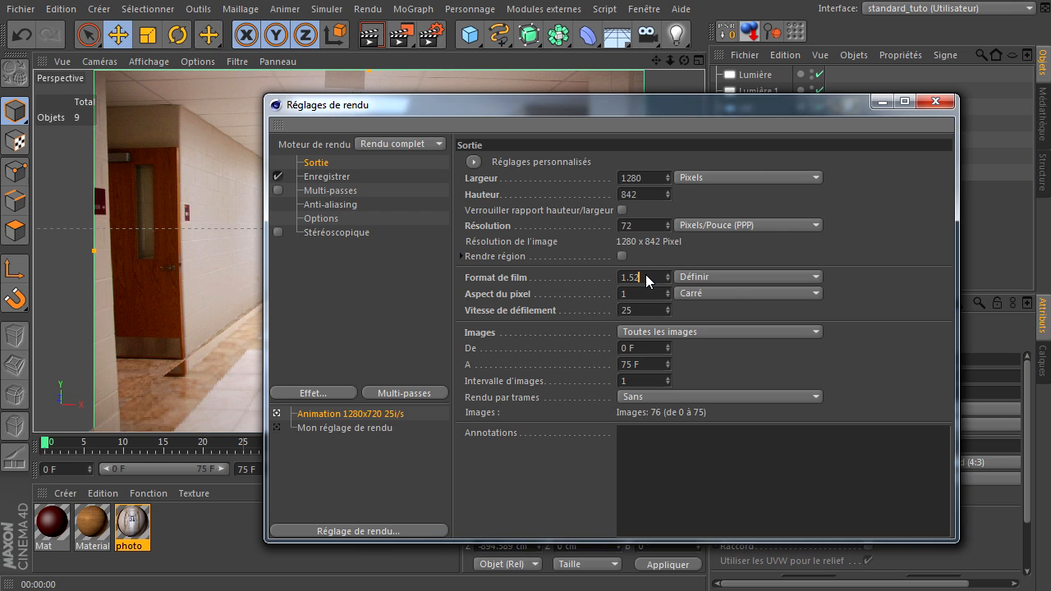
pyautogui.click(945, 103)
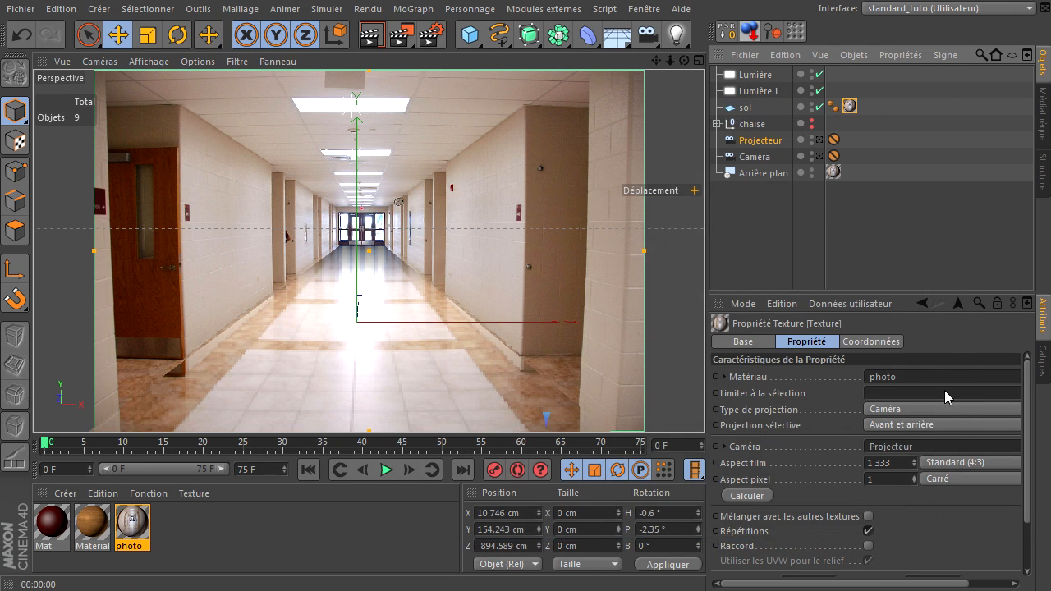
pyautogui.doubleClick(892, 461)
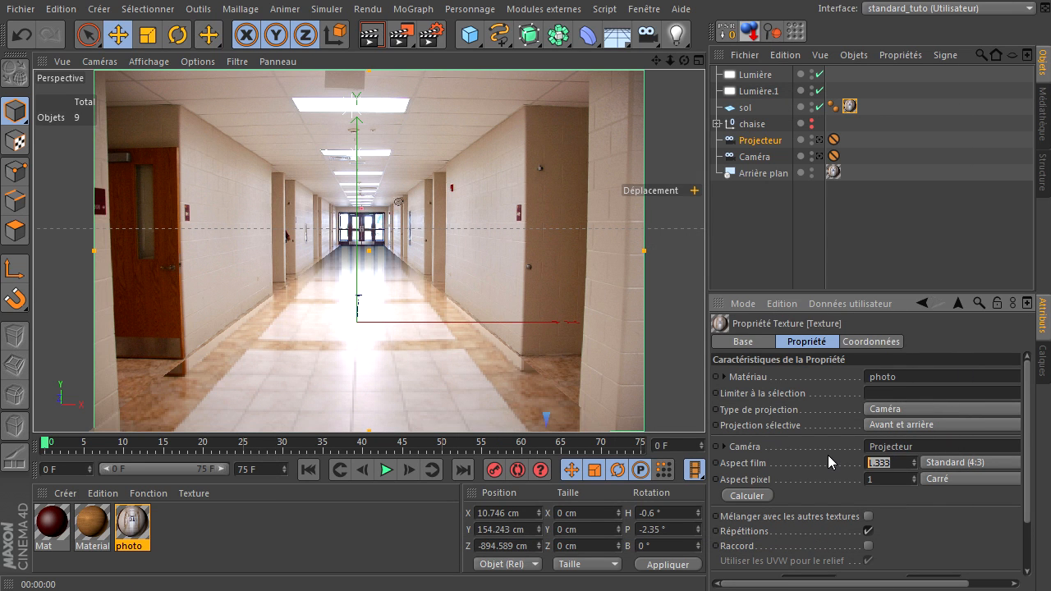
pyautogui.write('1.52')
pyautogui.press('Return')
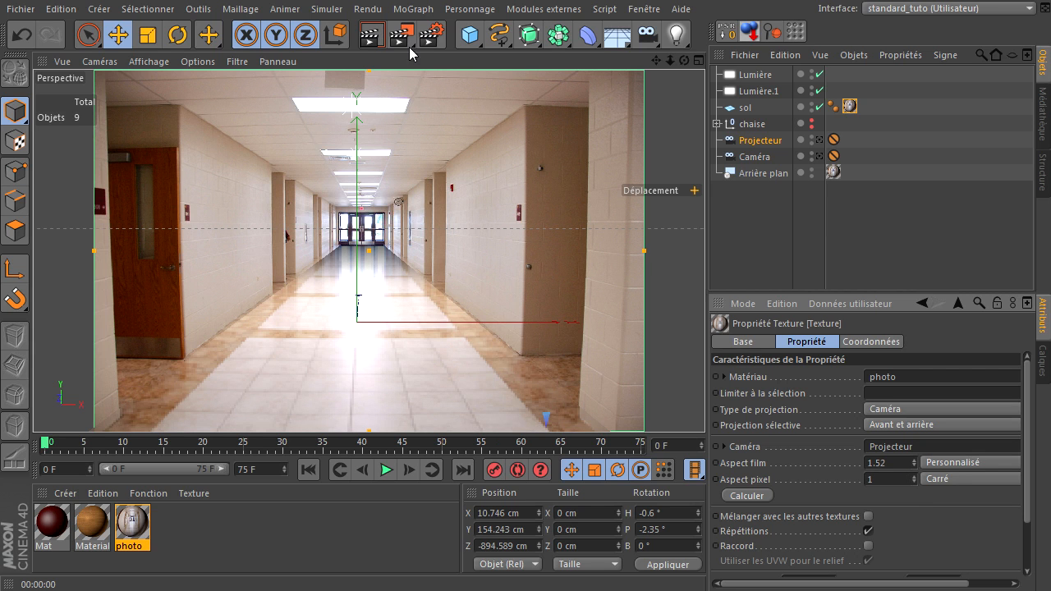
pyautogui.click(431, 35)
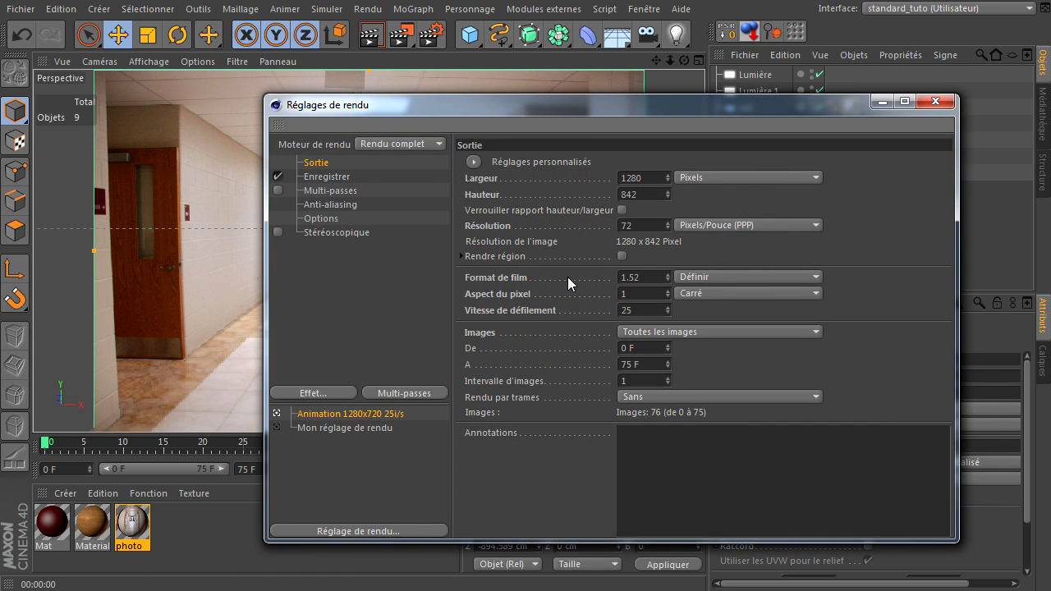
pyautogui.click(935, 101)
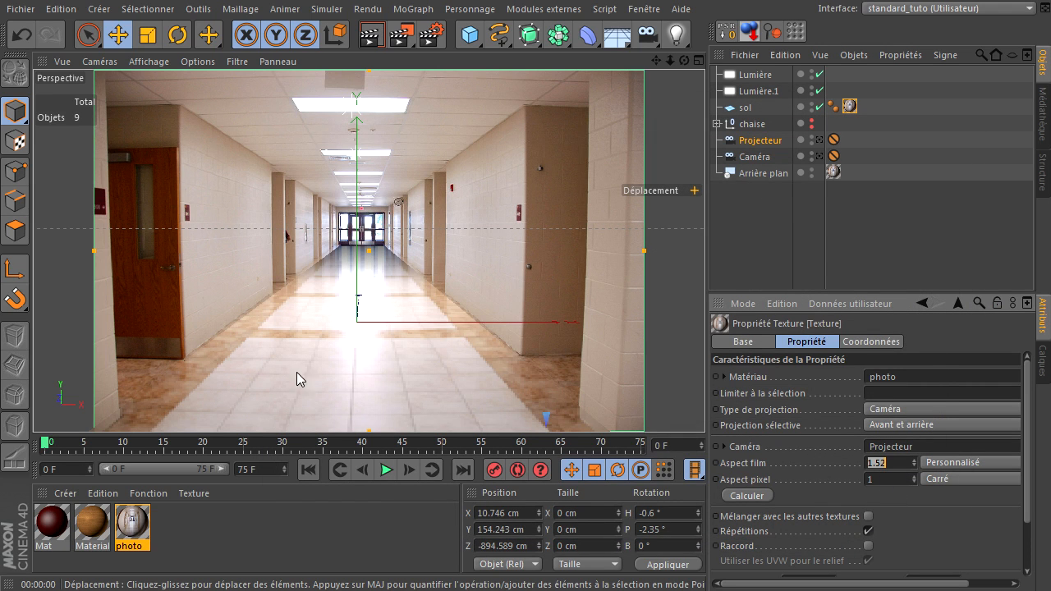
pyautogui.click(370, 36)
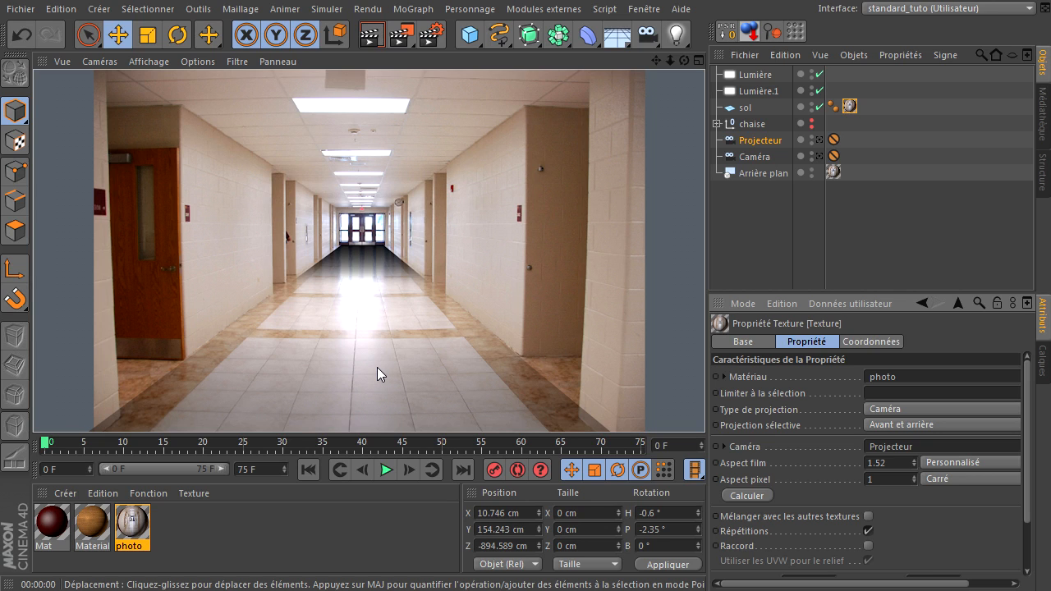
# - Add a Rendu property to sol with Composition avec le fond enabled and Ombres portées disabled, and render the view
pyautogui.click(730, 109)
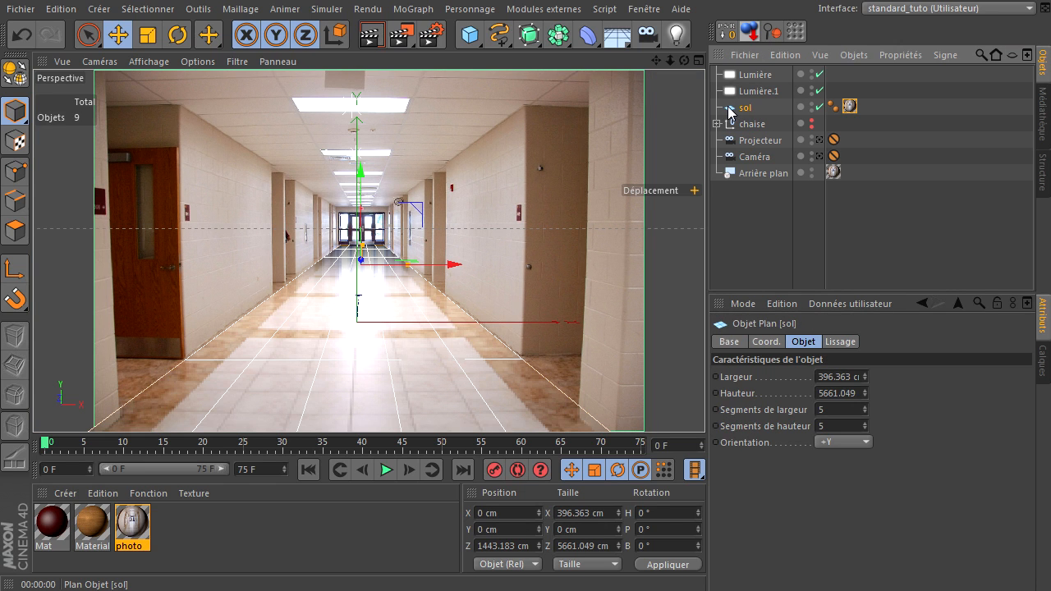
pyautogui.rightClick(729, 111)
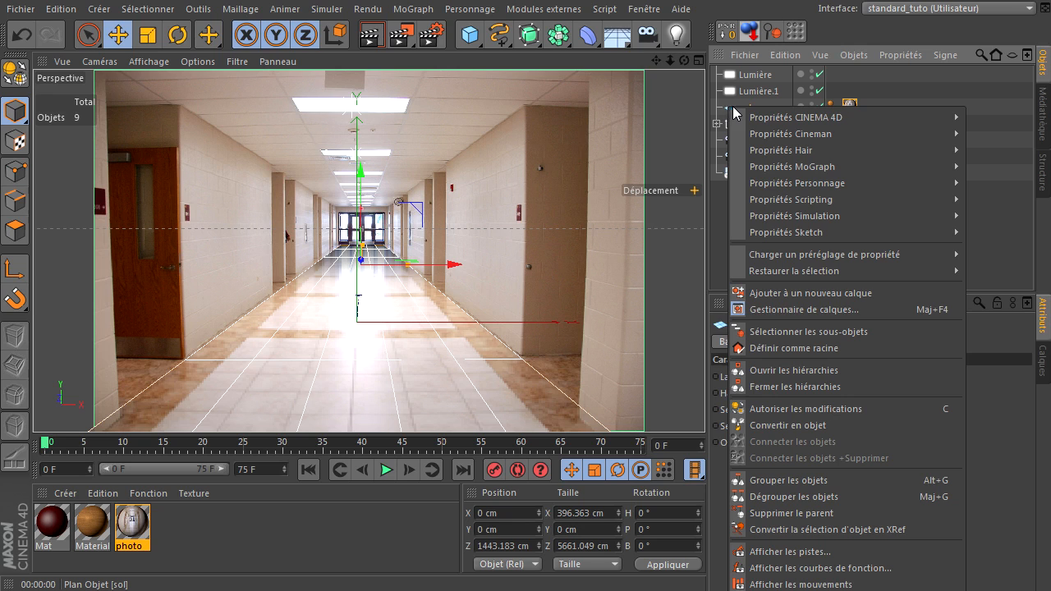
pyautogui.moveTo(758, 120)
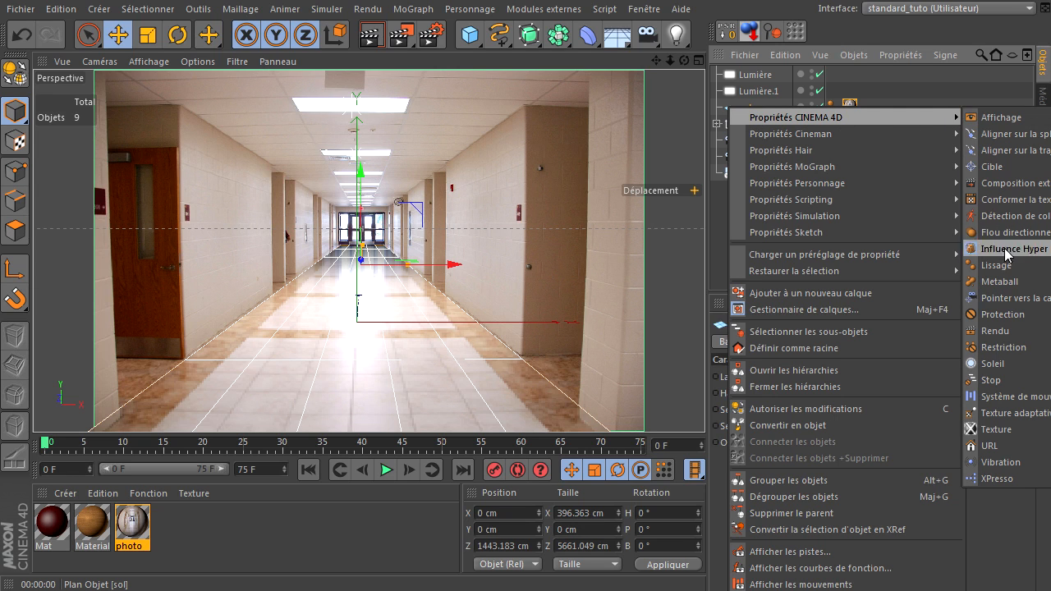
pyautogui.click(993, 331)
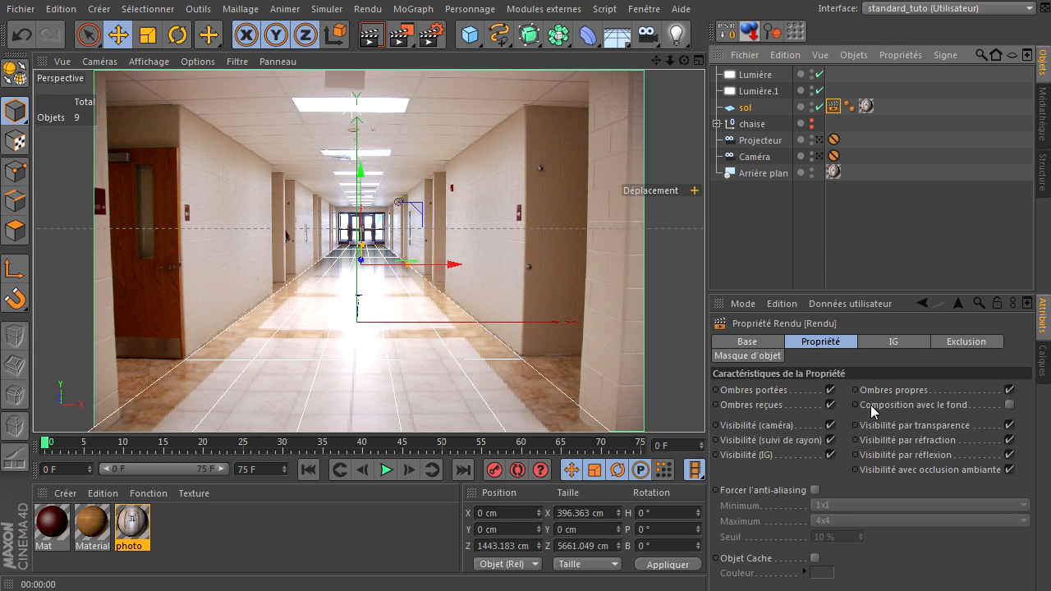
pyautogui.click(1010, 405)
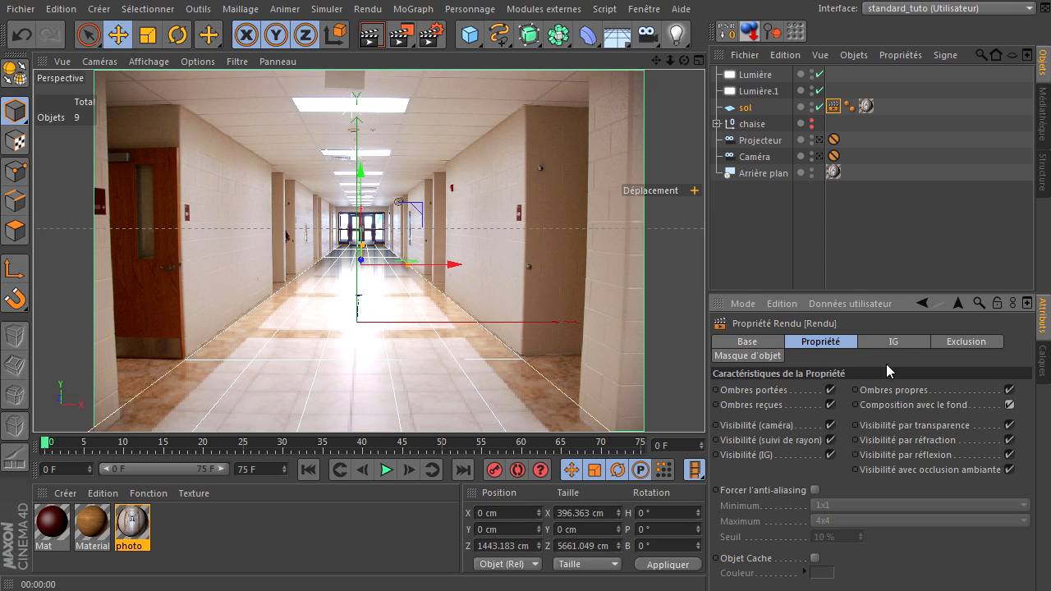
pyautogui.click(829, 390)
pyautogui.click(749, 241)
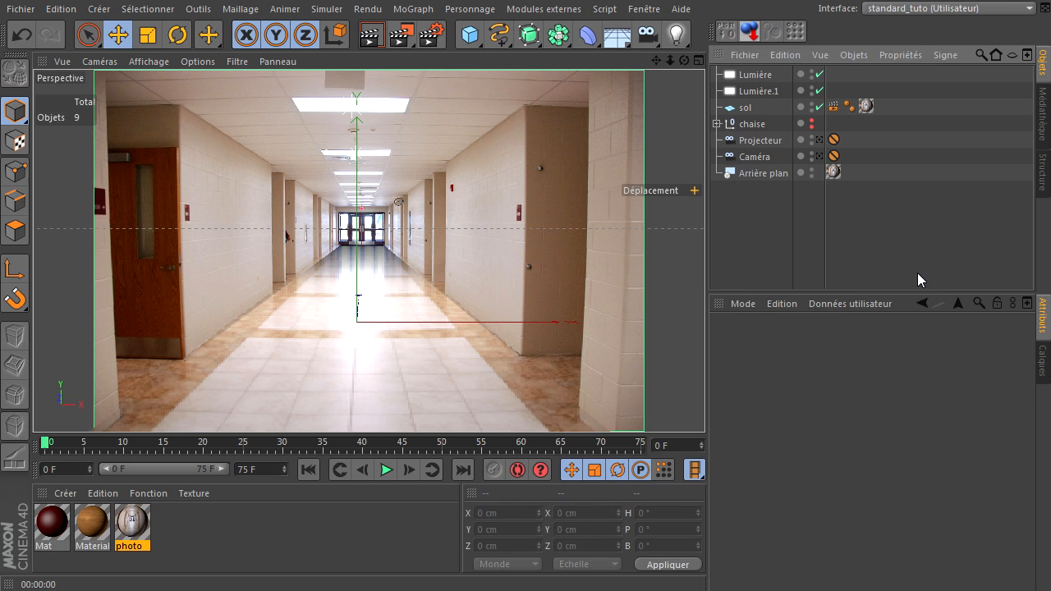
pyautogui.click(372, 38)
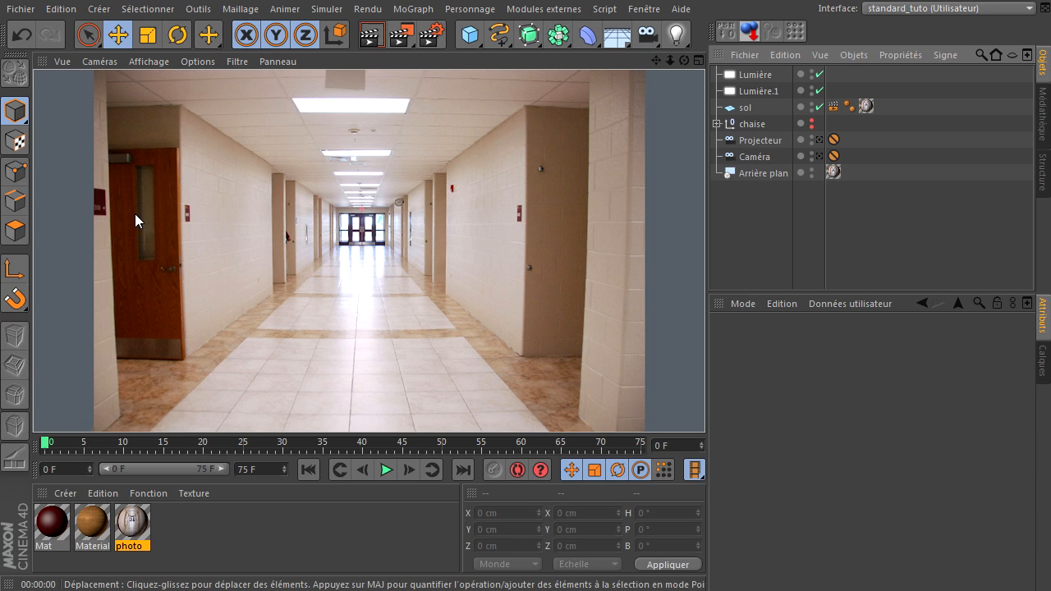
# - Make the chair visible again and set both area lights to 75 % intensity with Adaptatives shadows
pyautogui.click(811, 122)
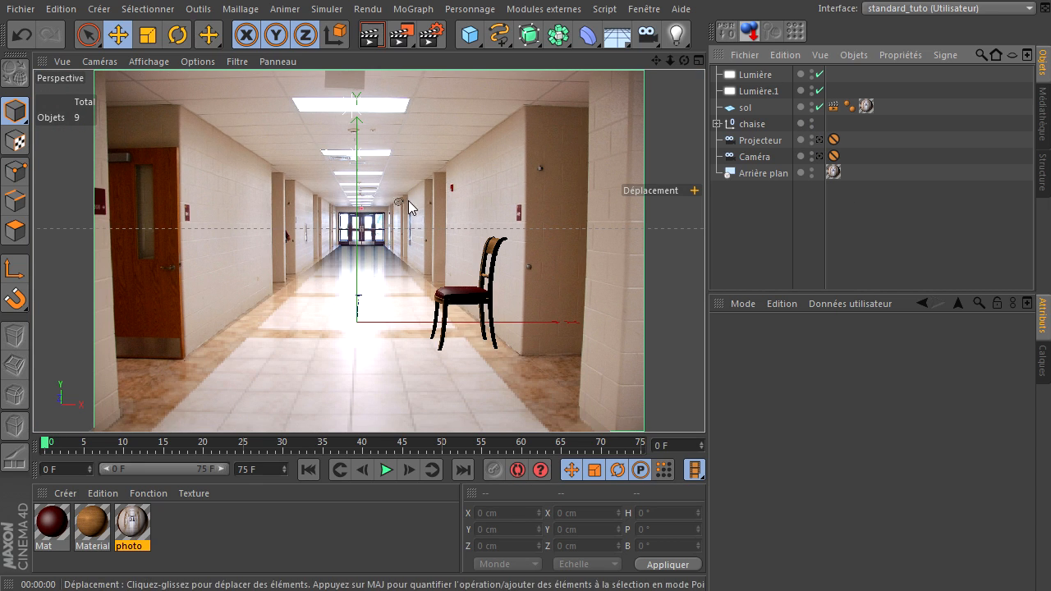
pyautogui.moveTo(847, 74); pyautogui.dragTo(752, 96)
pyautogui.click(878, 341)
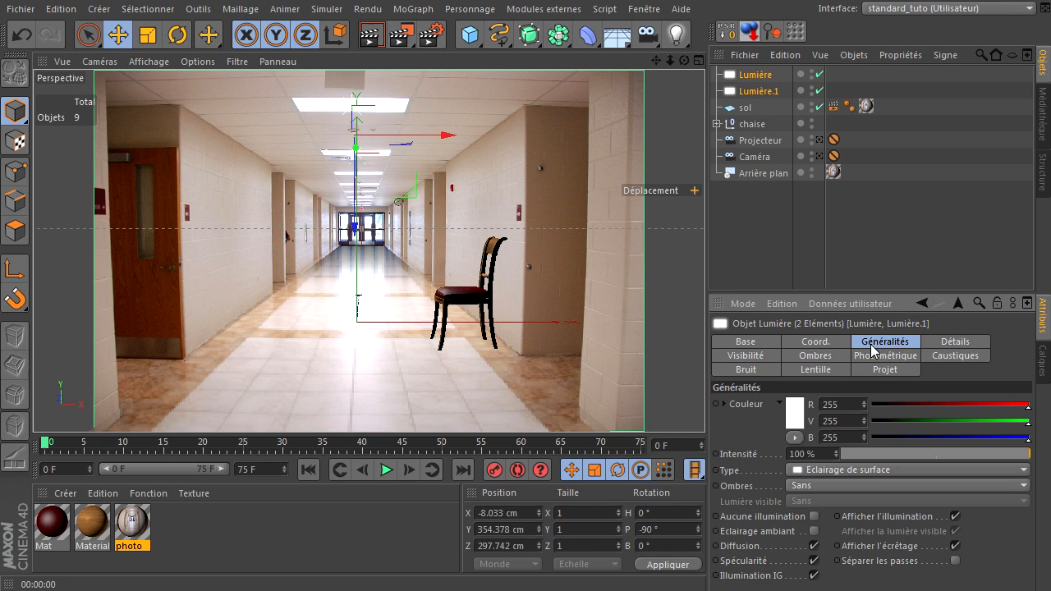
pyautogui.click(808, 454)
pyautogui.write('75')
pyautogui.click(817, 485)
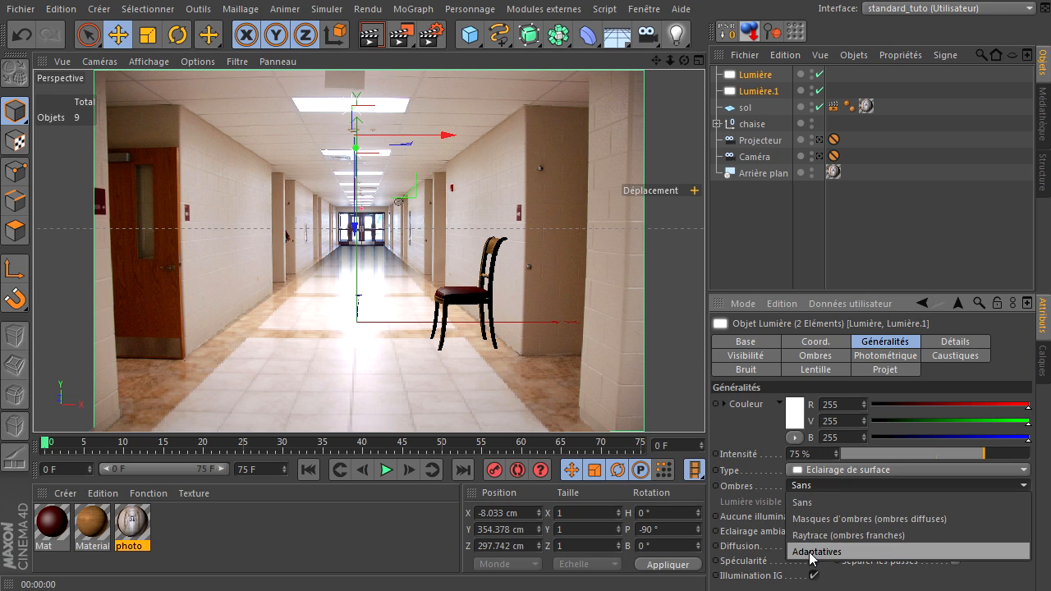
pyautogui.click(809, 552)
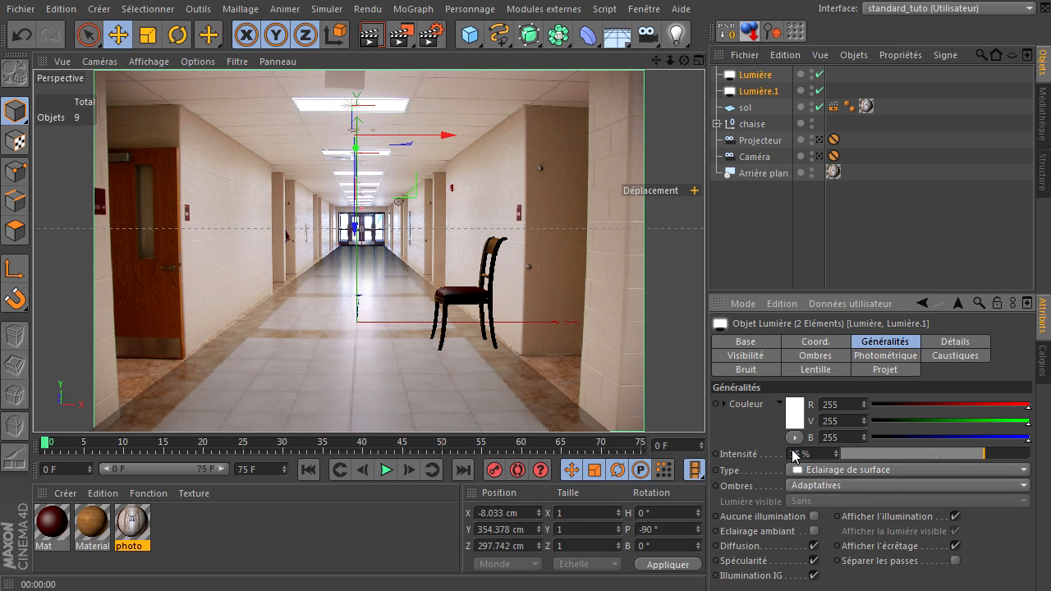
# - Set the shadow density of both area lights to 85 %
pyautogui.click(815, 355)
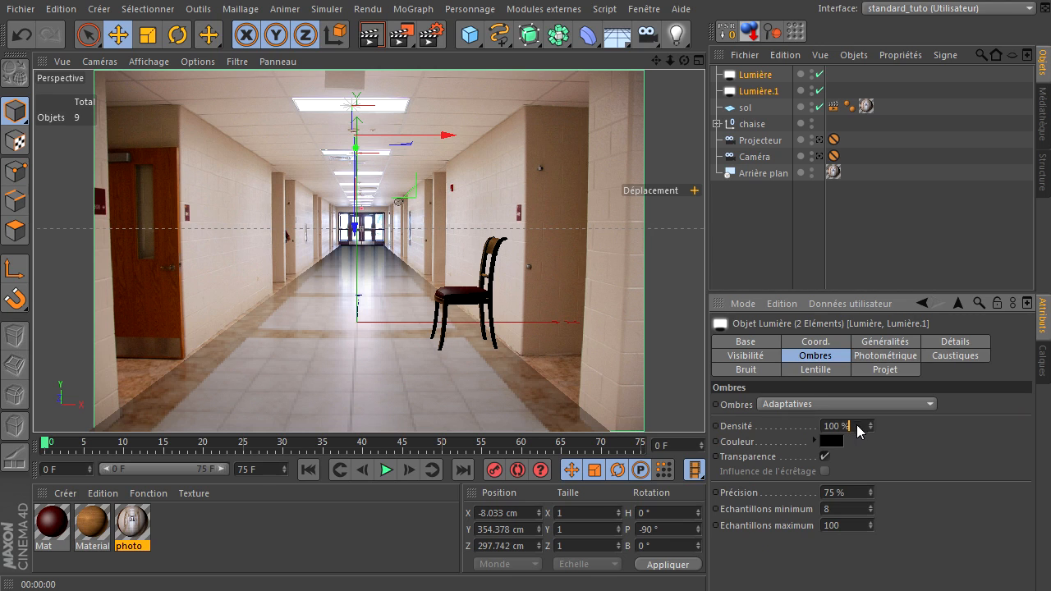
pyautogui.click(846, 427)
pyautogui.write('85')
pyautogui.press('Return')
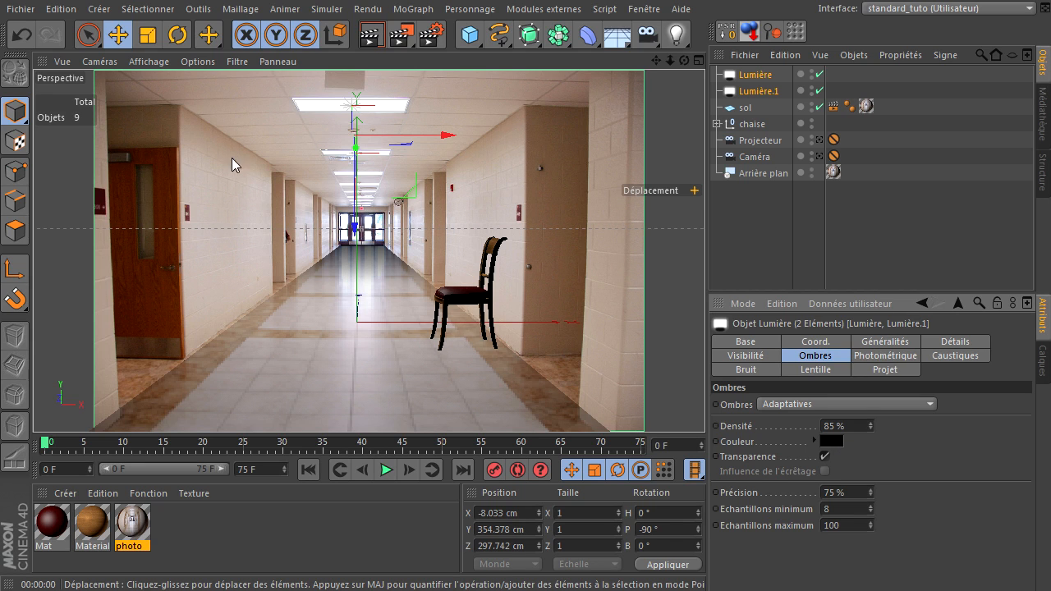
# - Change the shadow colour of both area lights to dark grey, RGB 33, 33, 33, and render the view
pyautogui.click(830, 442)
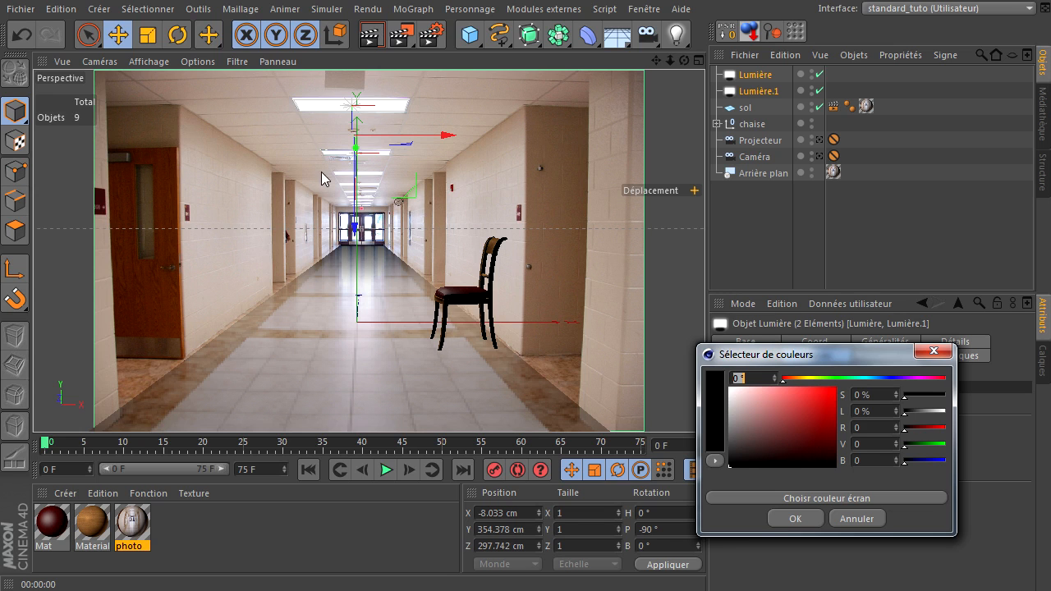
pyautogui.click(853, 519)
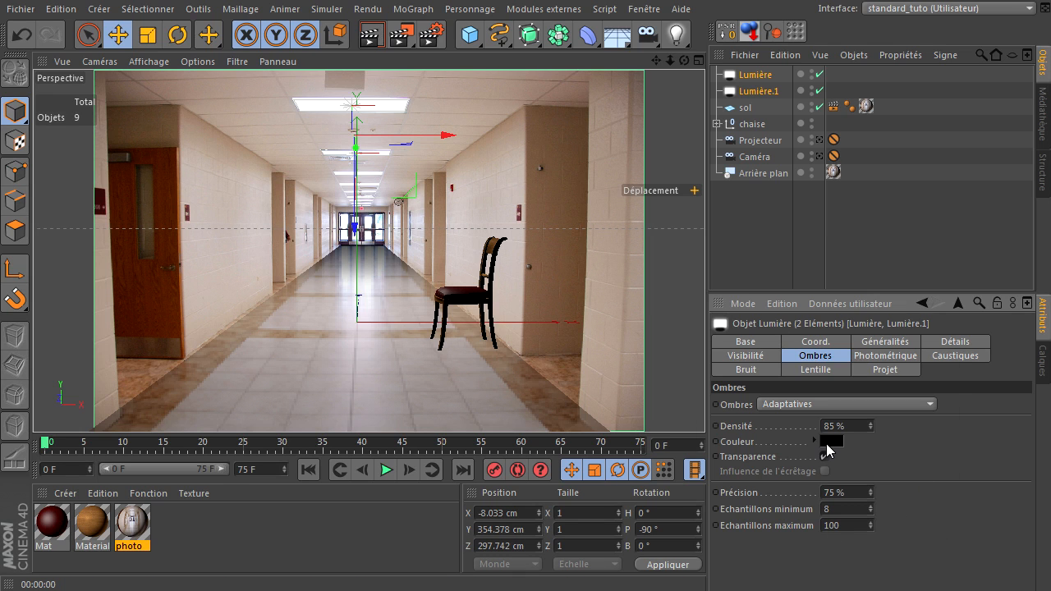
pyautogui.click(829, 444)
pyautogui.click(727, 460)
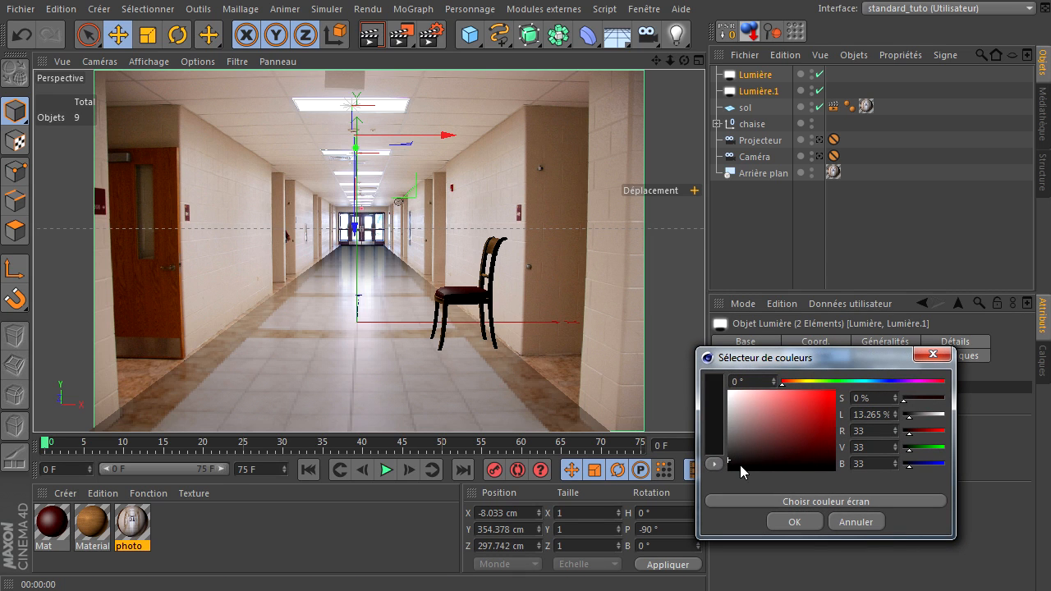
pyautogui.click(790, 522)
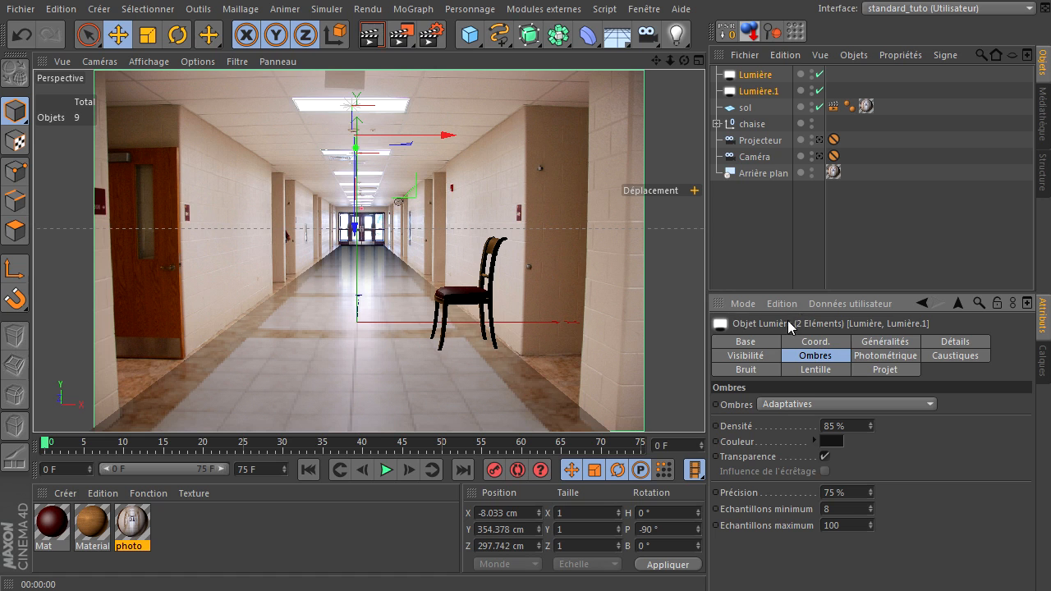
pyautogui.click(372, 39)
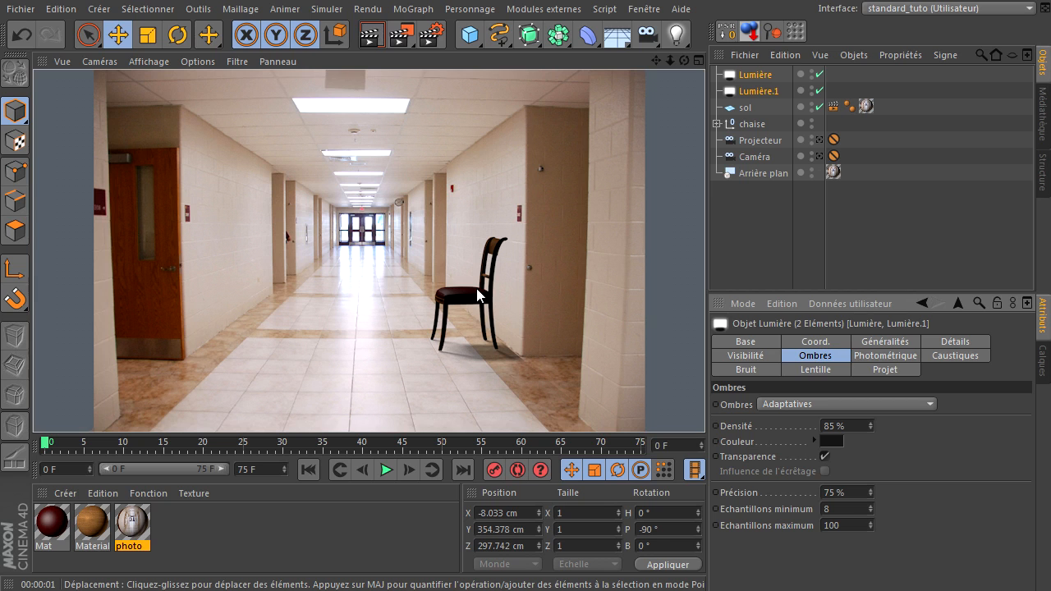
# - Raise the intensity of both area lights to 100 % and render the view
pyautogui.moveTo(870, 75); pyautogui.dragTo(764, 97)
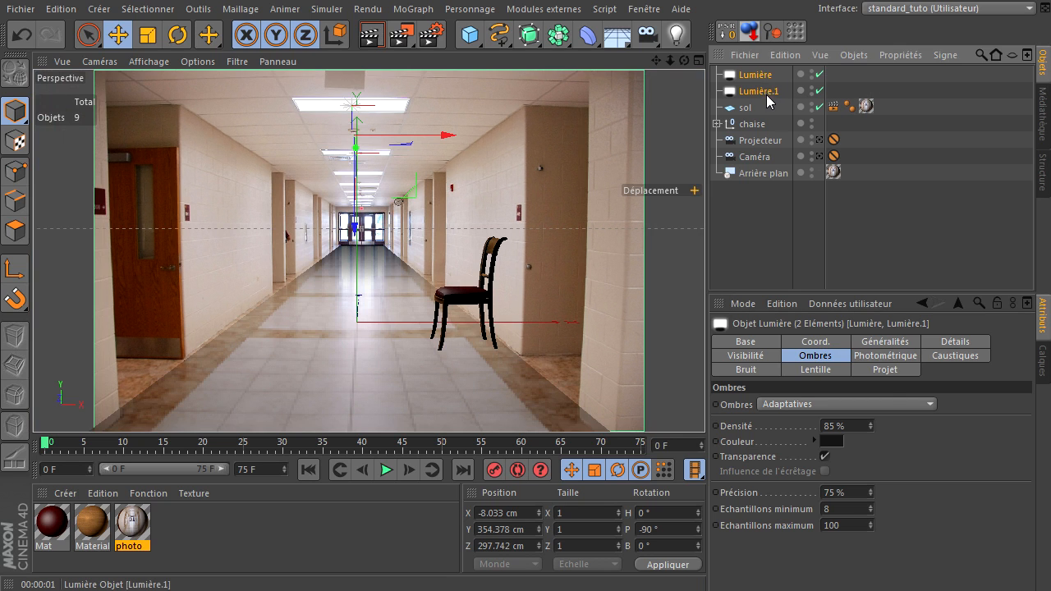
pyautogui.click(884, 340)
pyautogui.moveTo(1008, 454); pyautogui.dragTo(1031, 454)
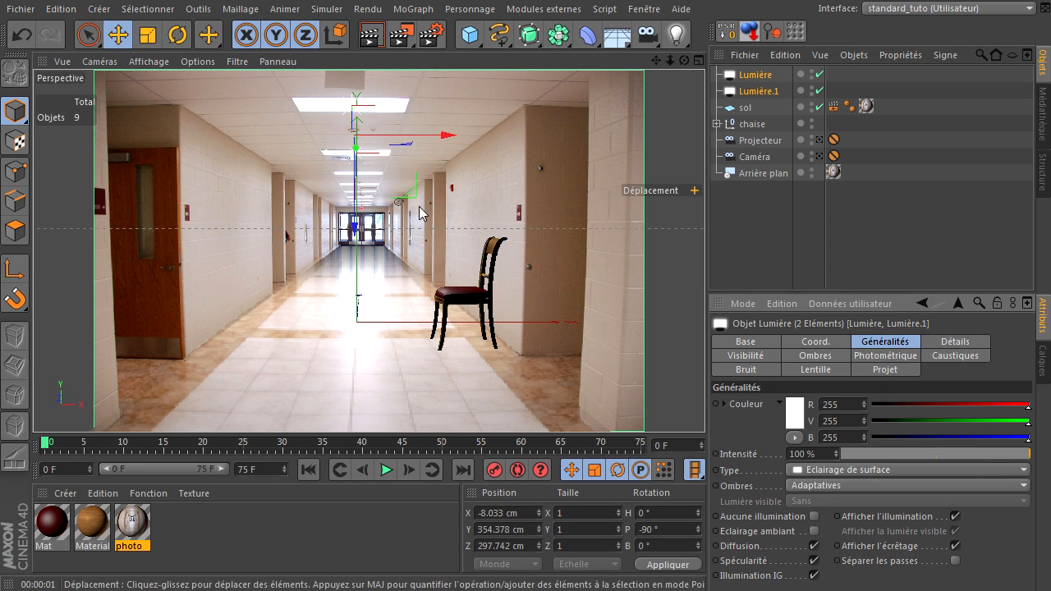
pyautogui.hotkey('ctrl', 'r')
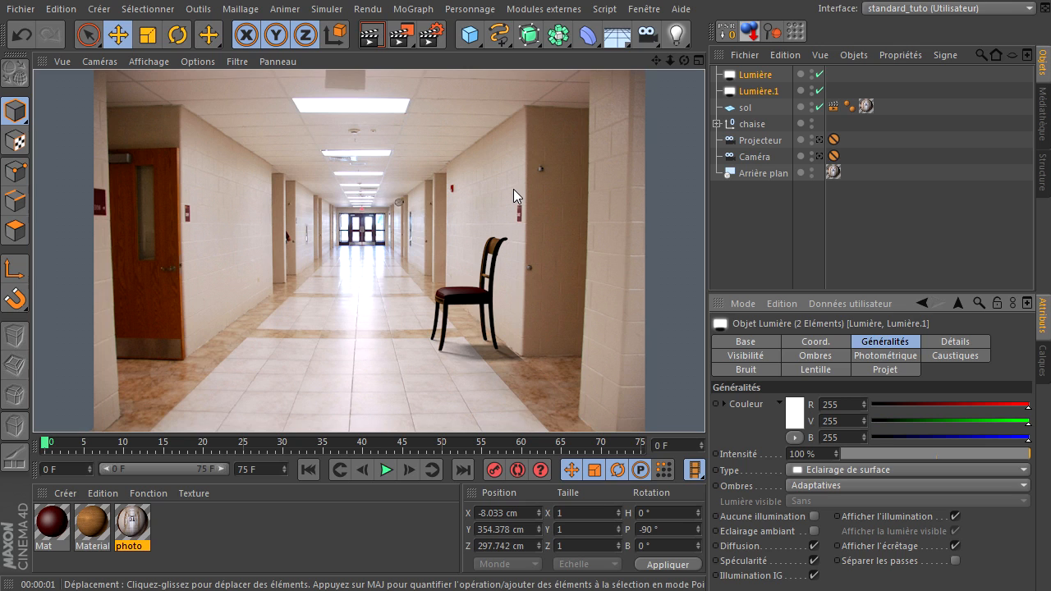
# - Add a cube, rest it on the floor at Y 100 cm and move it to about X 303 cm beside the right wall
pyautogui.click(519, 314)
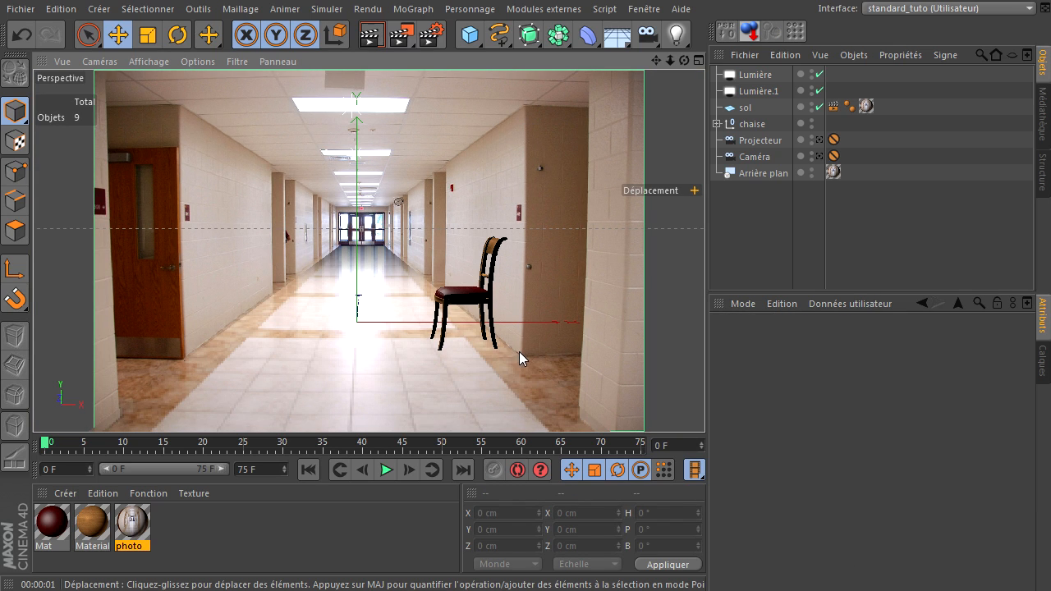
pyautogui.click(468, 37)
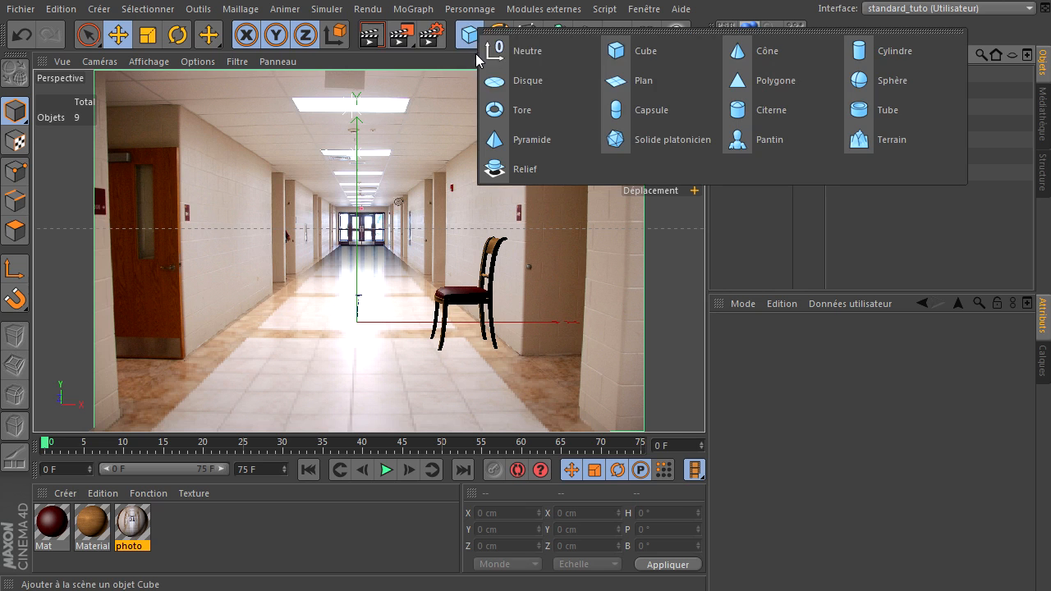
pyautogui.click(670, 52)
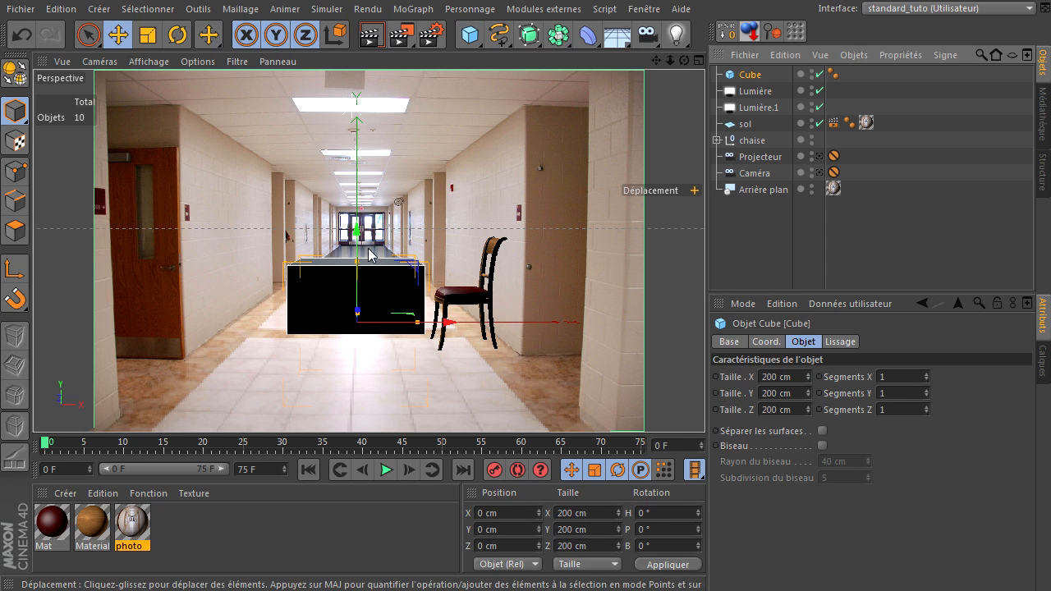
pyautogui.click(749, 31)
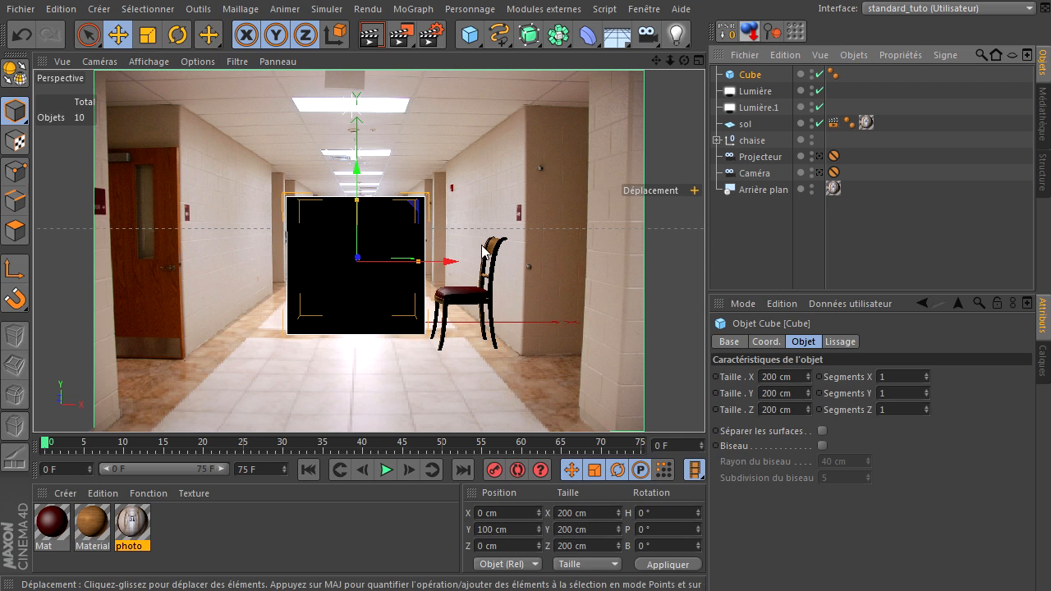
pyautogui.moveTo(446, 261); pyautogui.dragTo(633, 250)
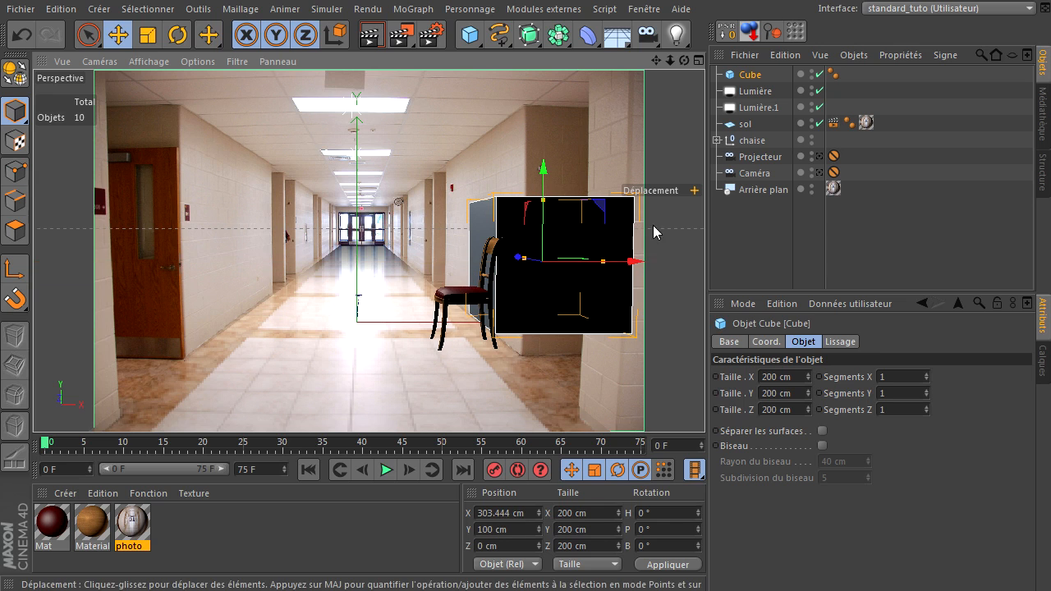
# - Hide the chair and, with X-ray enabled on the cube, extend its depth to about 632 cm along the right wall
pyautogui.click(811, 137)
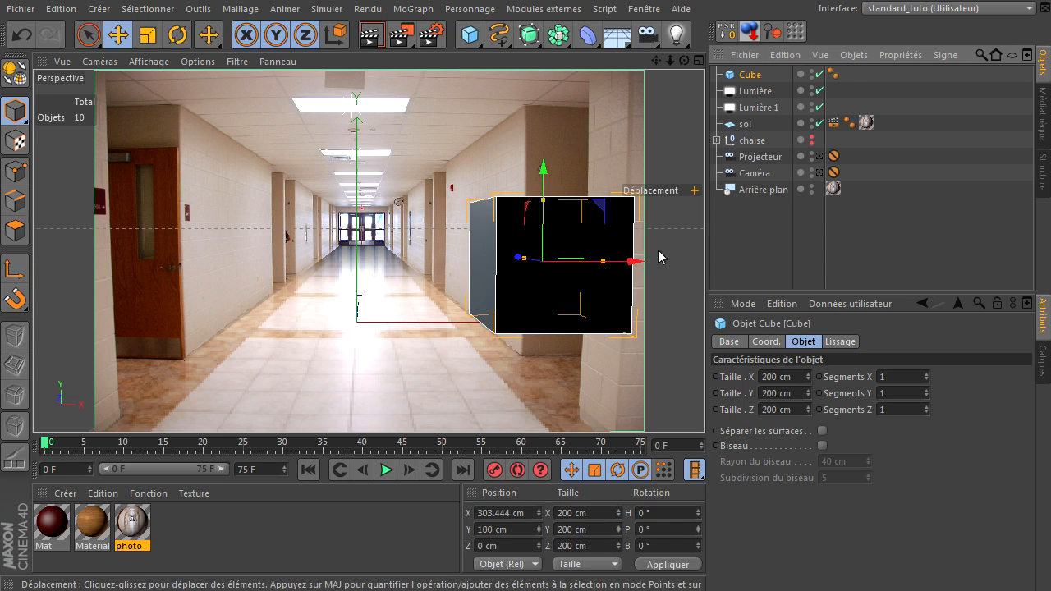
pyautogui.moveTo(519, 258); pyautogui.dragTo(490, 272)
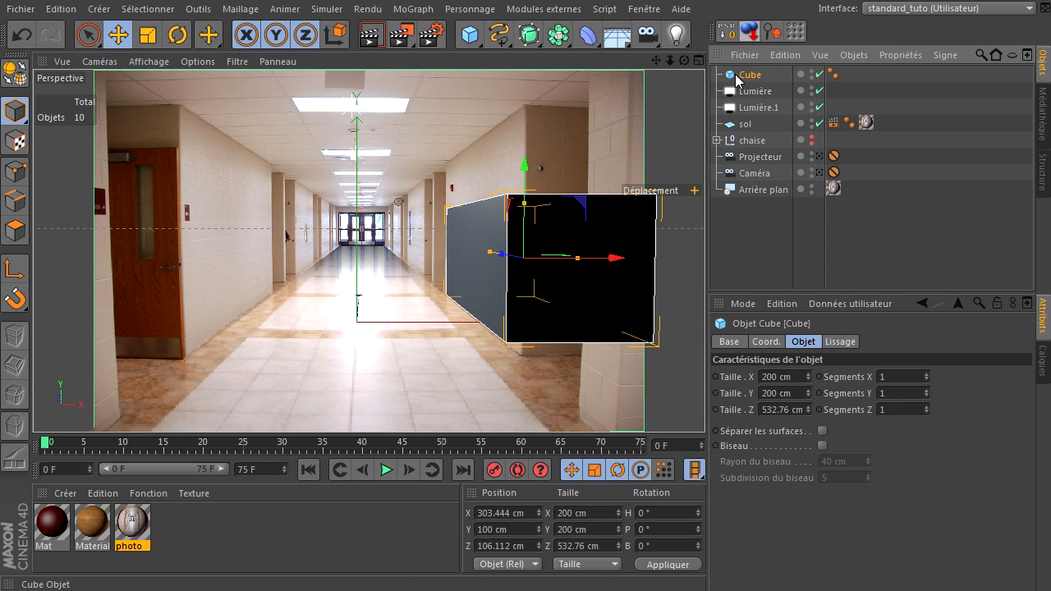
pyautogui.click(729, 342)
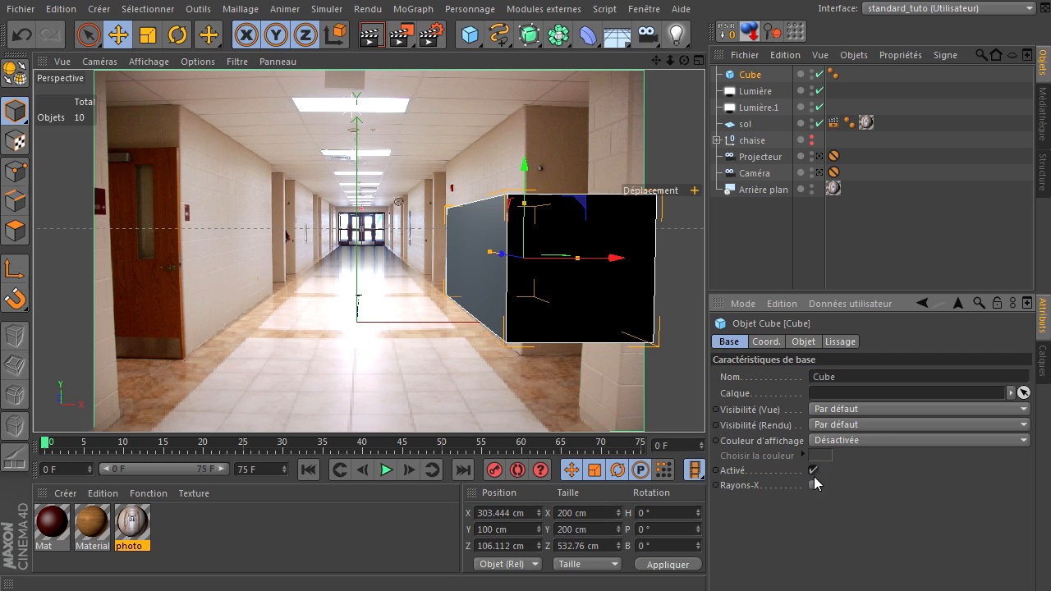
pyautogui.click(812, 485)
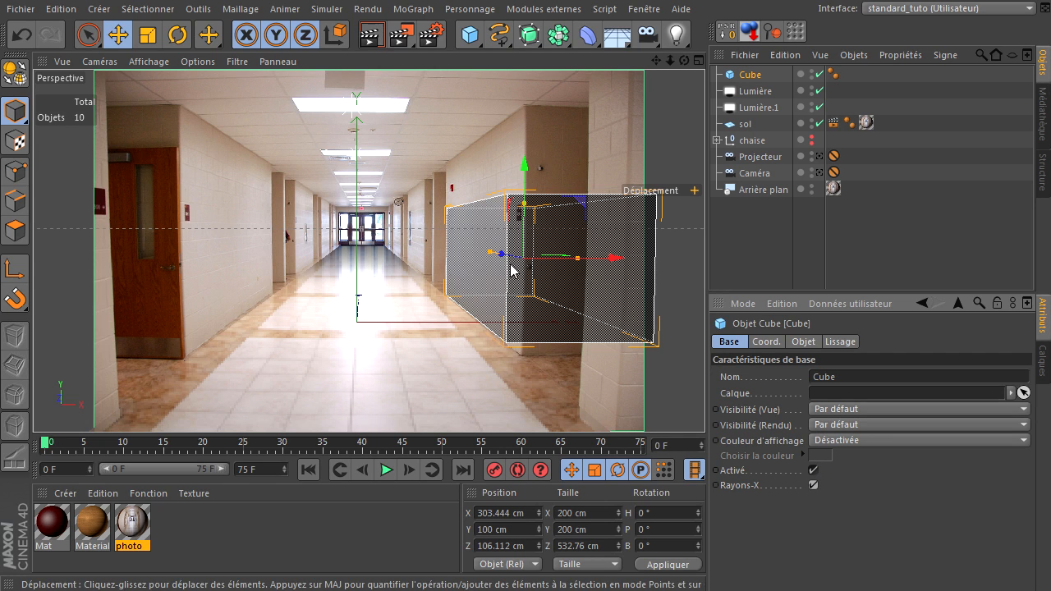
pyautogui.moveTo(510, 257); pyautogui.dragTo(492, 255)
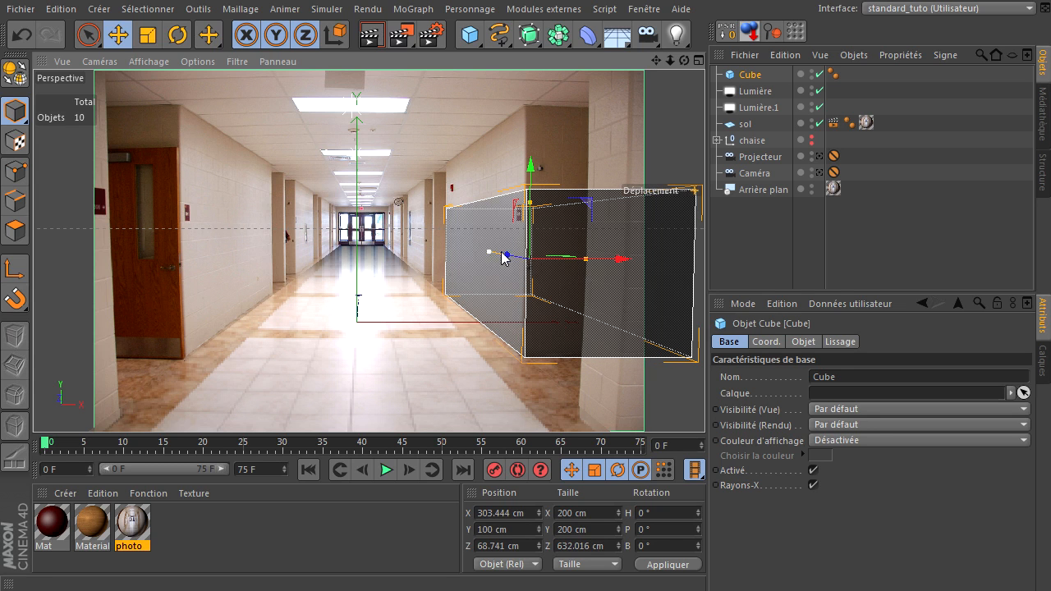
# - Raise the cube's height to about 308 cm to match the wall in the photo, and turn its X-ray off
pyautogui.moveTo(531, 203); pyautogui.dragTo(531, 145)
pyautogui.moveTo(530, 194); pyautogui.dragTo(529, 197)
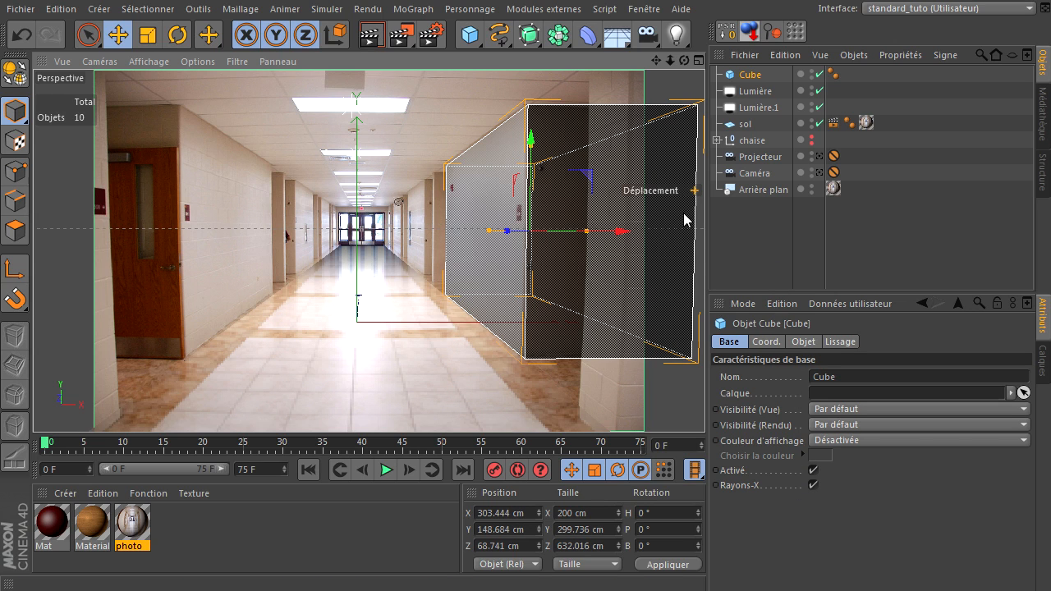
pyautogui.click(748, 264)
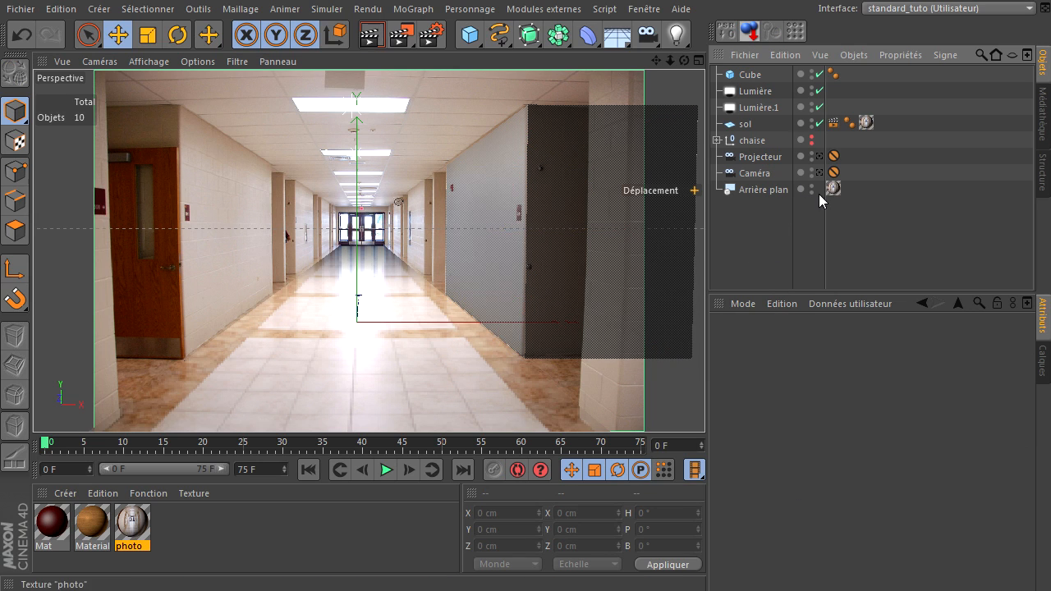
pyautogui.click(556, 158)
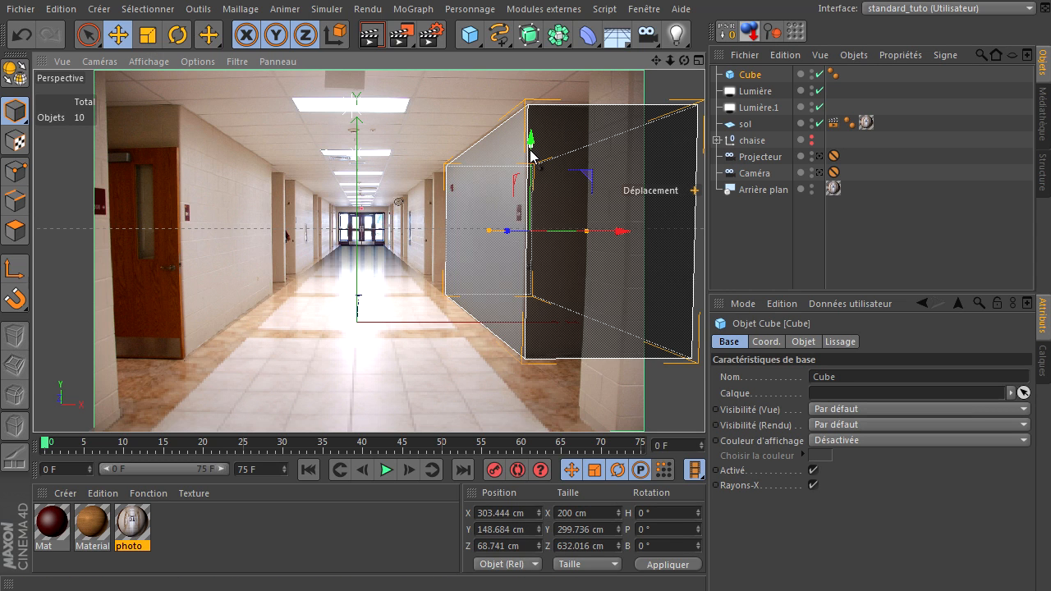
pyautogui.moveTo(531, 151); pyautogui.dragTo(529, 147)
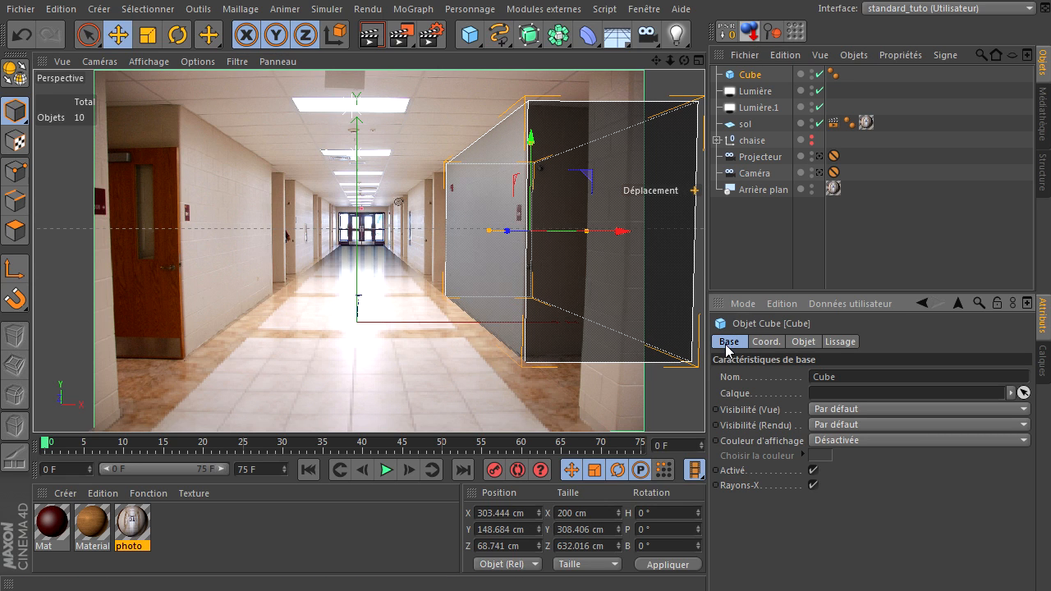
pyautogui.click(813, 485)
pyautogui.click(759, 240)
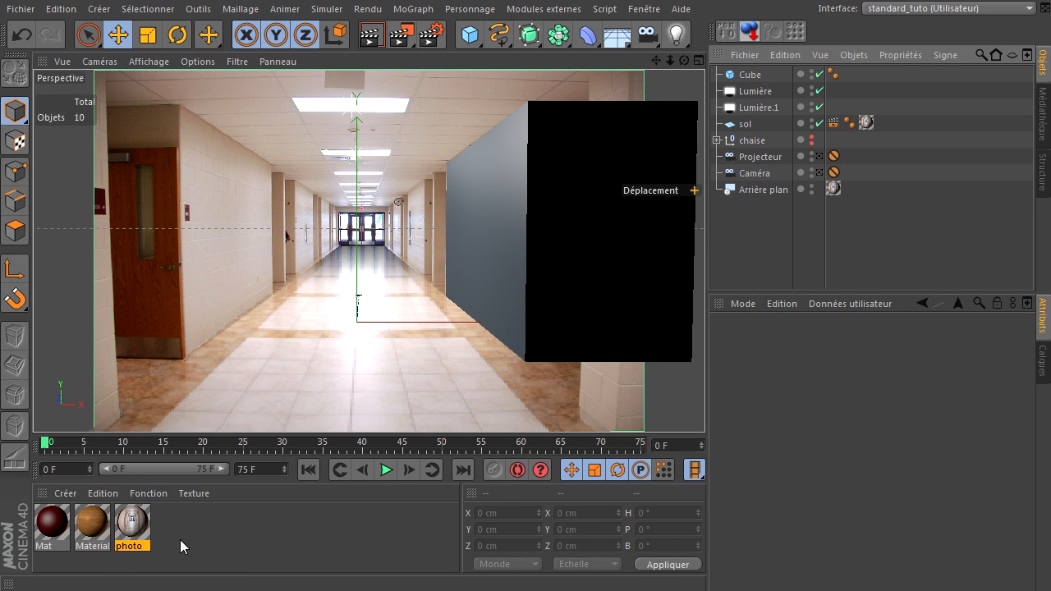
# - Apply the photo material to the cube with Caméra projection from the Projecteur camera and a film aspect of 1.52
pyautogui.click(126, 523)
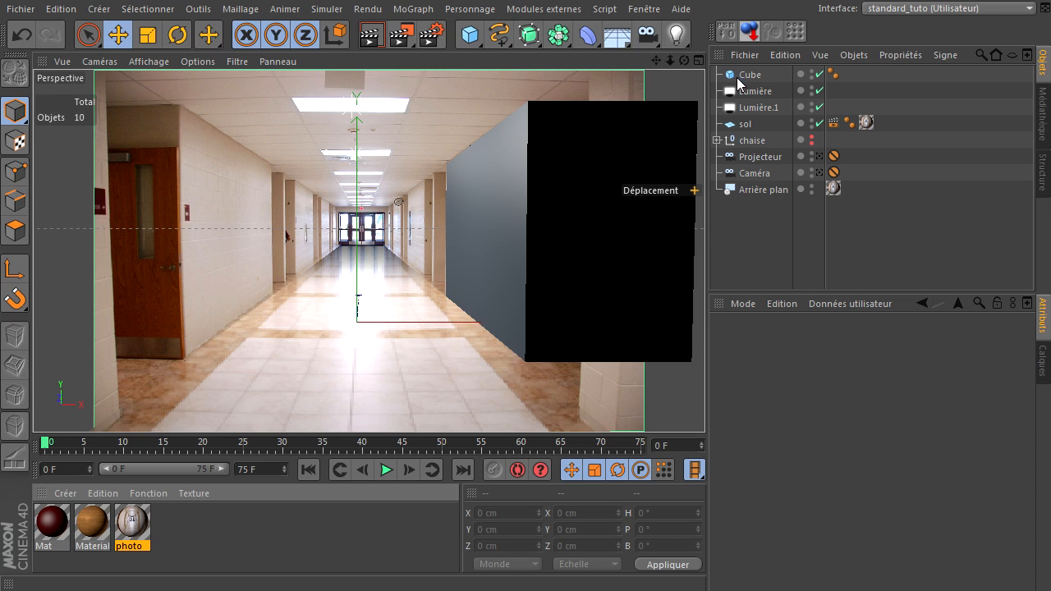
pyautogui.moveTo(738, 82); pyautogui.dragTo(742, 81)
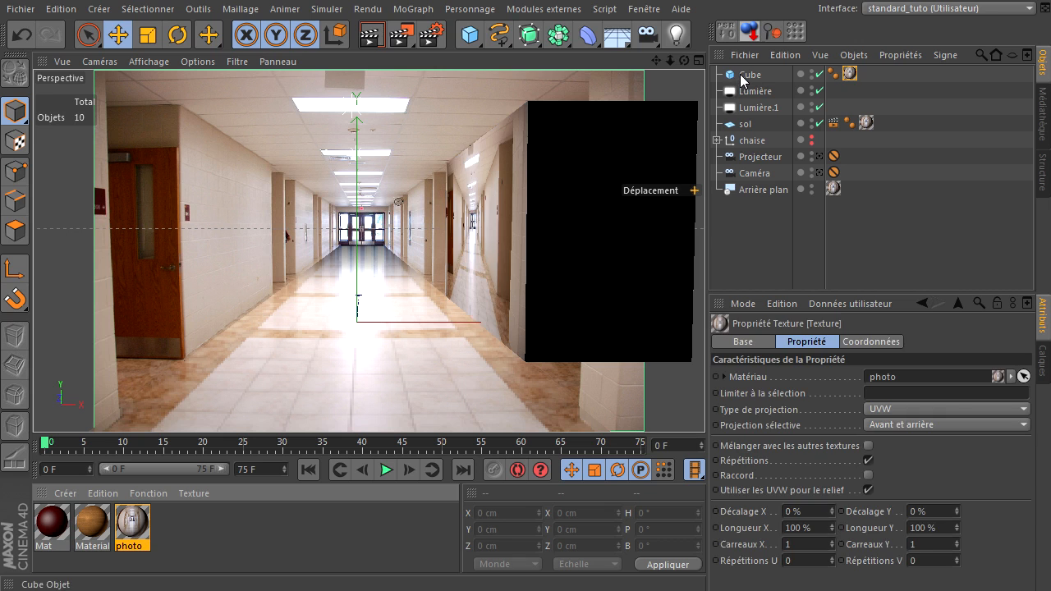
pyautogui.click(884, 411)
pyautogui.click(875, 555)
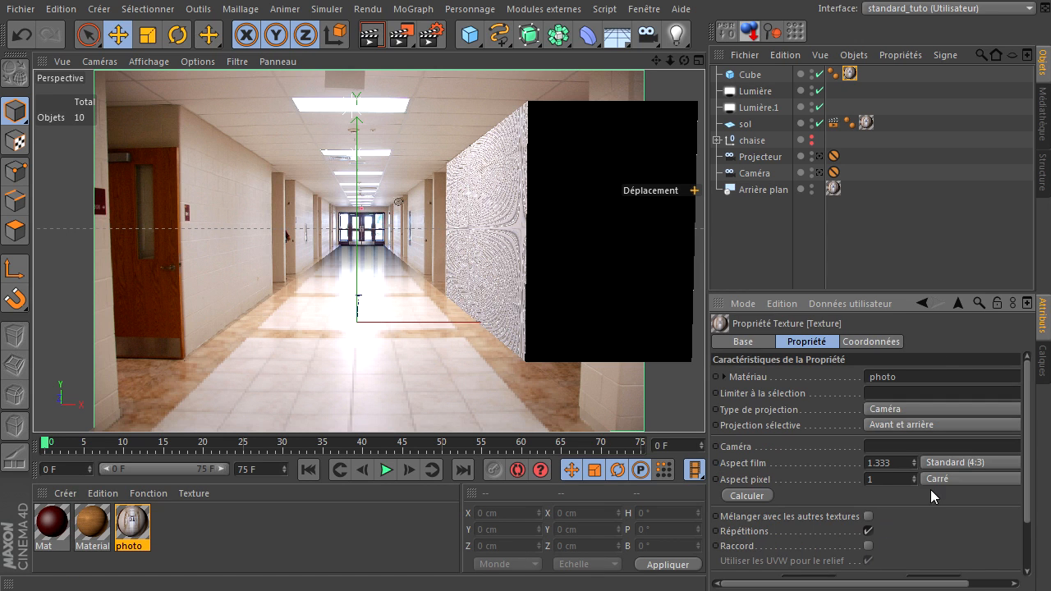
pyautogui.write('1.52')
pyautogui.moveTo(751, 156); pyautogui.dragTo(884, 451)
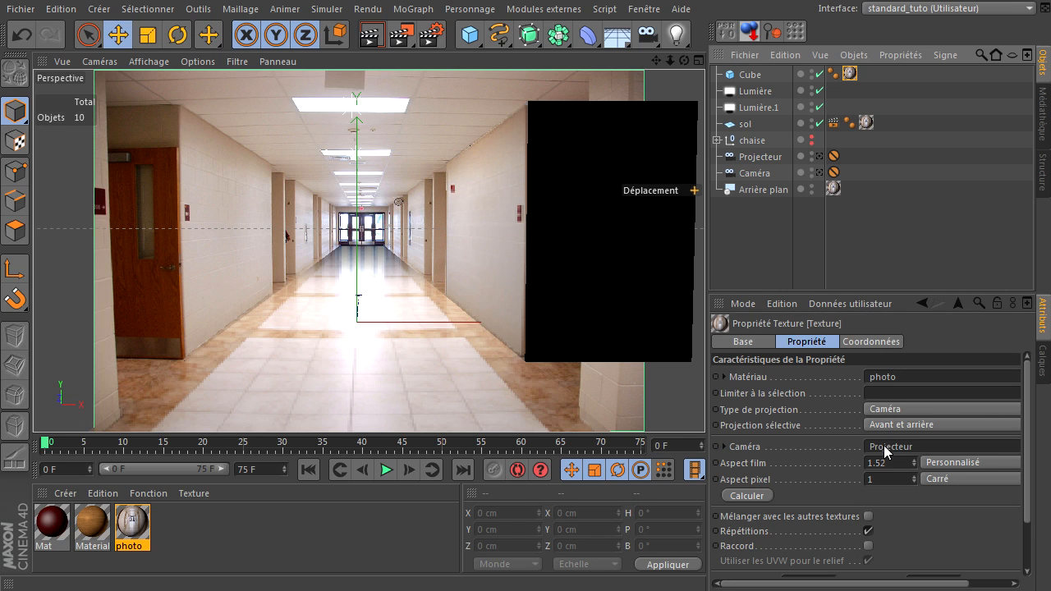
# - Add a Rendu property to the cube with Ombres portées off and Composition avec le fond on
pyautogui.rightClick(757, 74)
pyautogui.moveTo(820, 86)
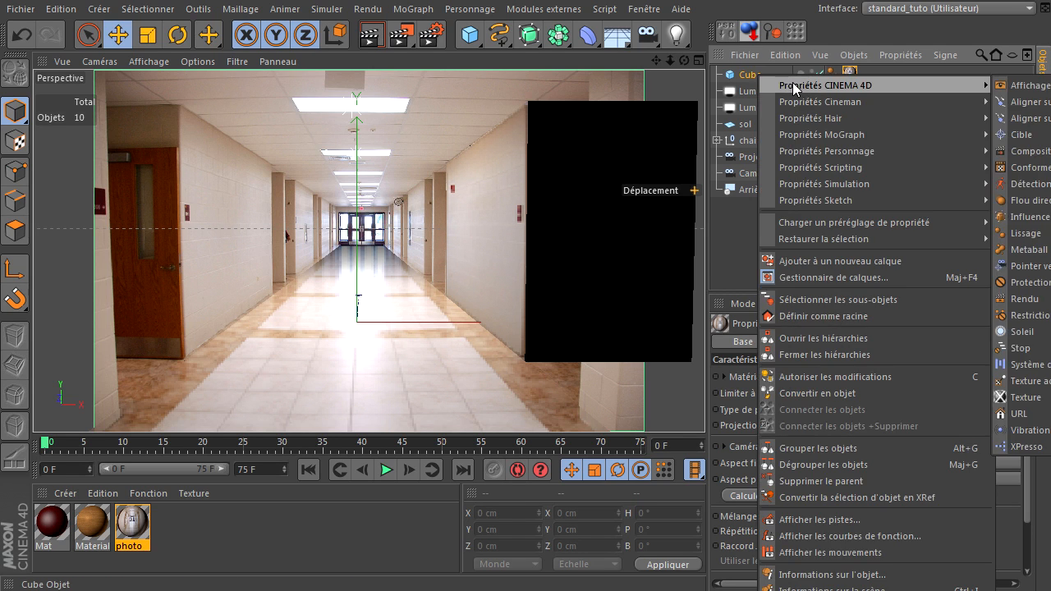
pyautogui.click(1020, 300)
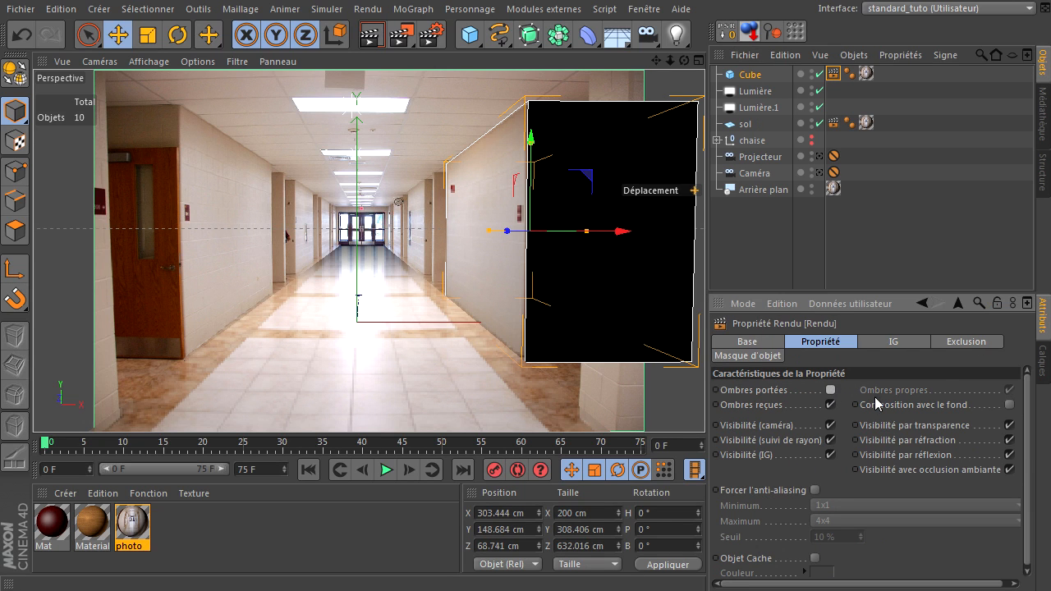
pyautogui.click(1010, 407)
pyautogui.click(772, 256)
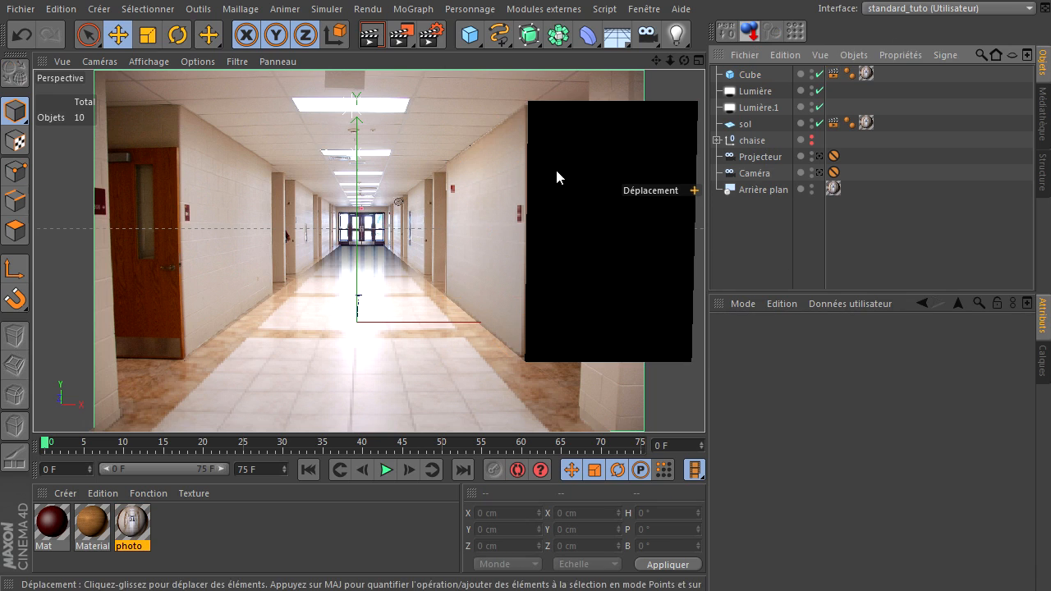
# - Make the chair visible again and render the view with the projected wall cube
pyautogui.click(811, 136)
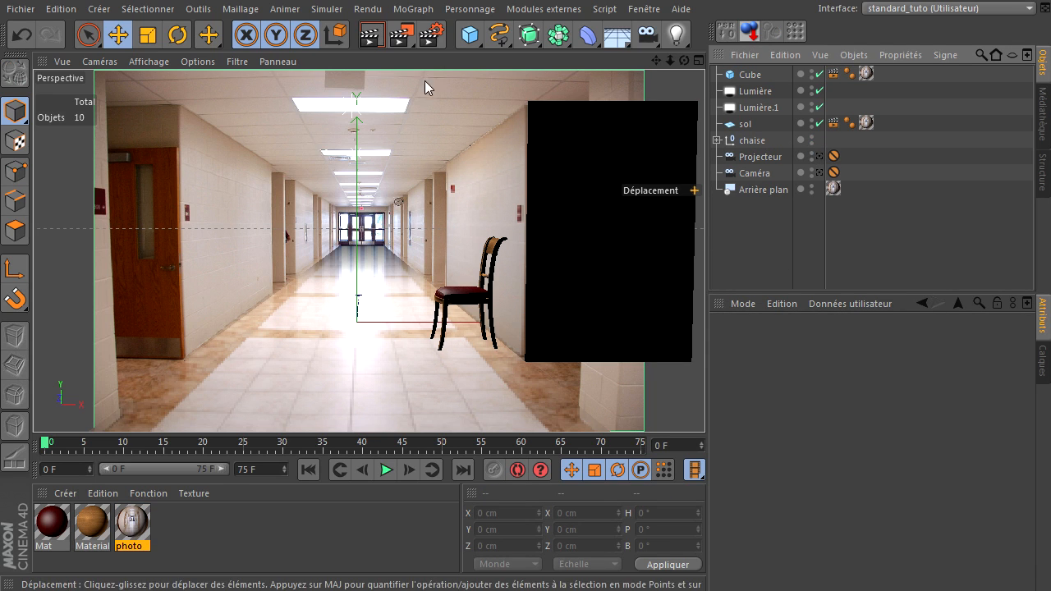
pyautogui.click(378, 40)
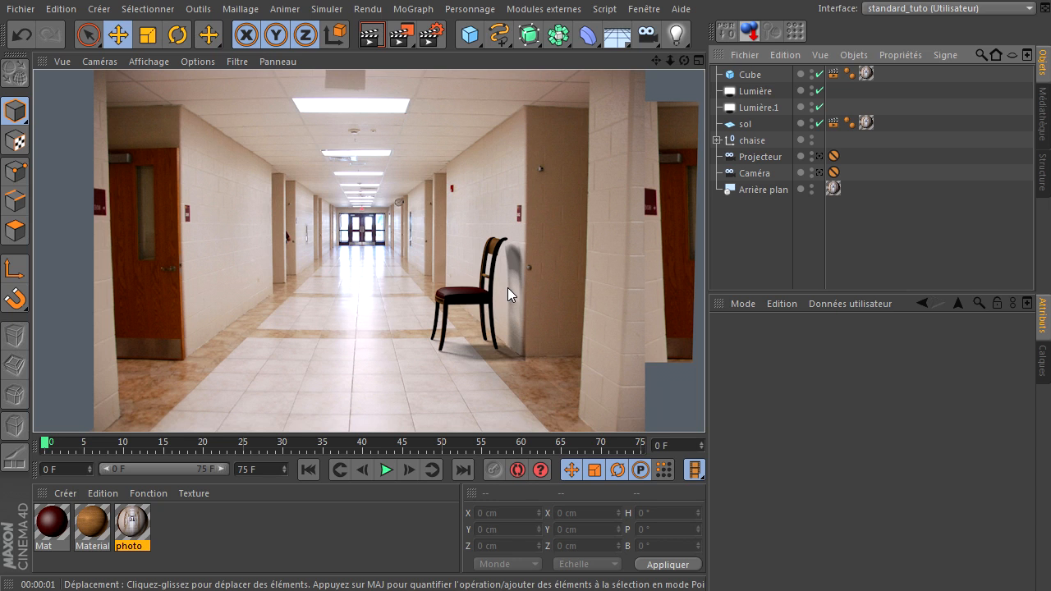
# - Duplicate the Lumière area light and move the copy toward the camera to about Z -383 cm
pyautogui.click(756, 91)
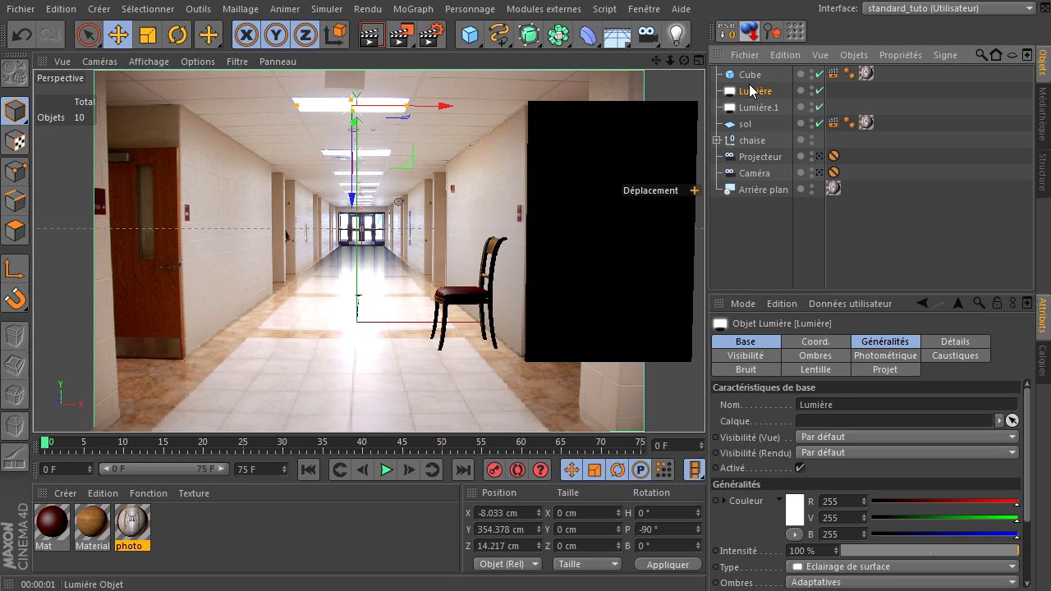
pyautogui.hotkey('ctrl', 'c')
pyautogui.hotkey('ctrl', 'v')
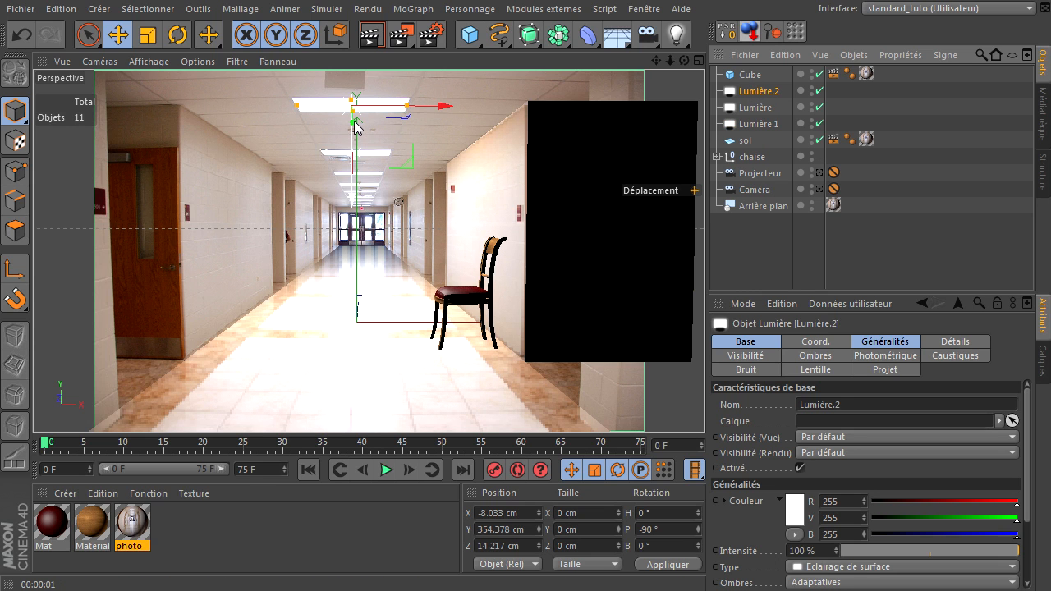
pyautogui.moveTo(357, 124); pyautogui.dragTo(782, 408)
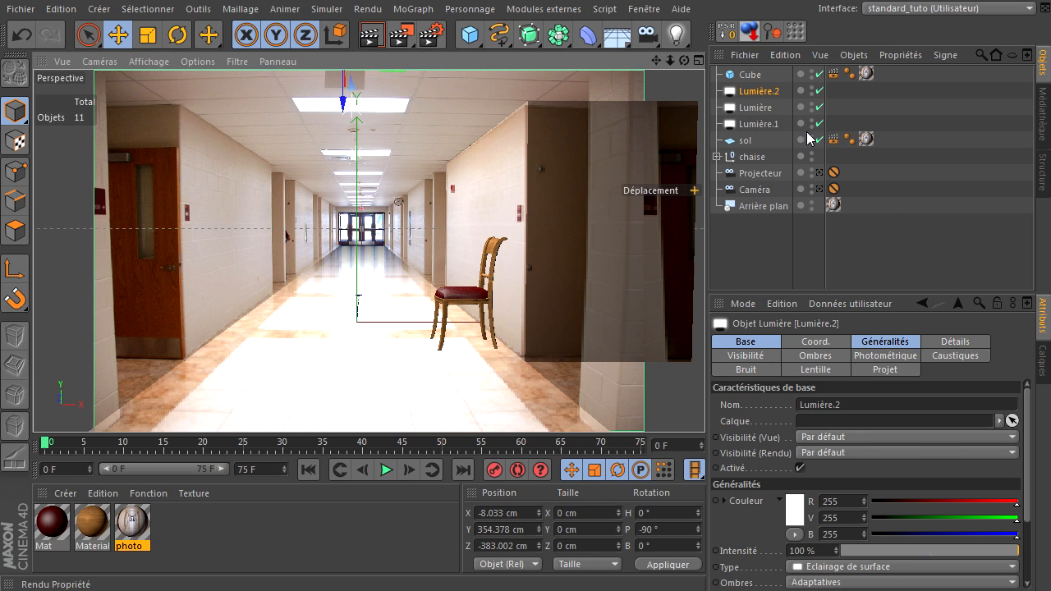
# - Duplicate the Lumière area light again, move the copy down the corridor to about Z 1108 cm, and render the view
pyautogui.keyDown('ctrl'); pyautogui.moveTo(762, 95); pyautogui.dragTo(758, 107); pyautogui.keyUp('ctrl')
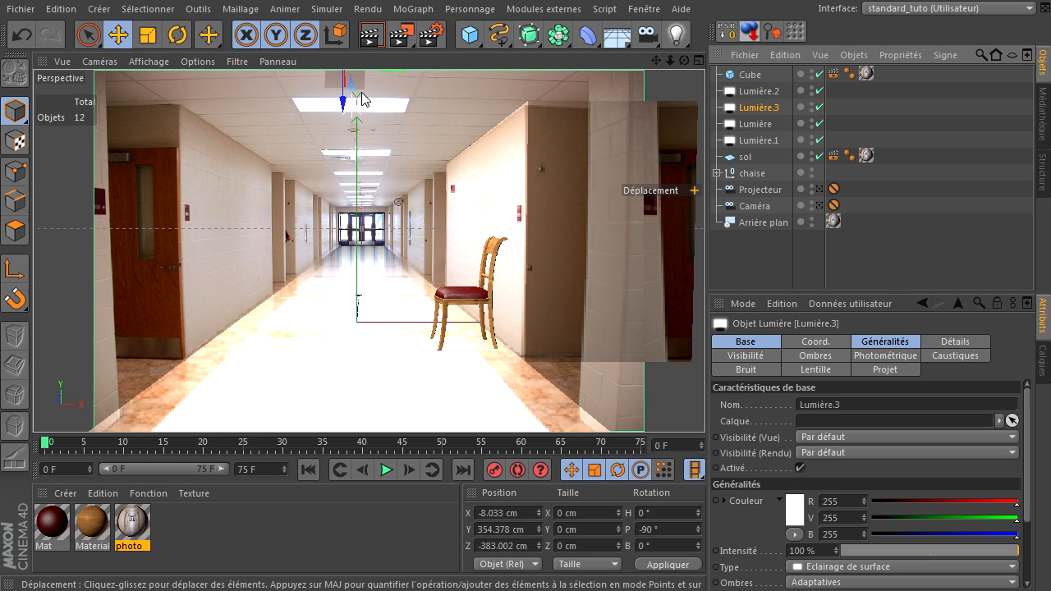
pyautogui.press('Delete')
pyautogui.click(756, 109)
pyautogui.keyDown('ctrl'); pyautogui.moveTo(755, 113); pyautogui.dragTo(759, 124); pyautogui.keyUp('ctrl')
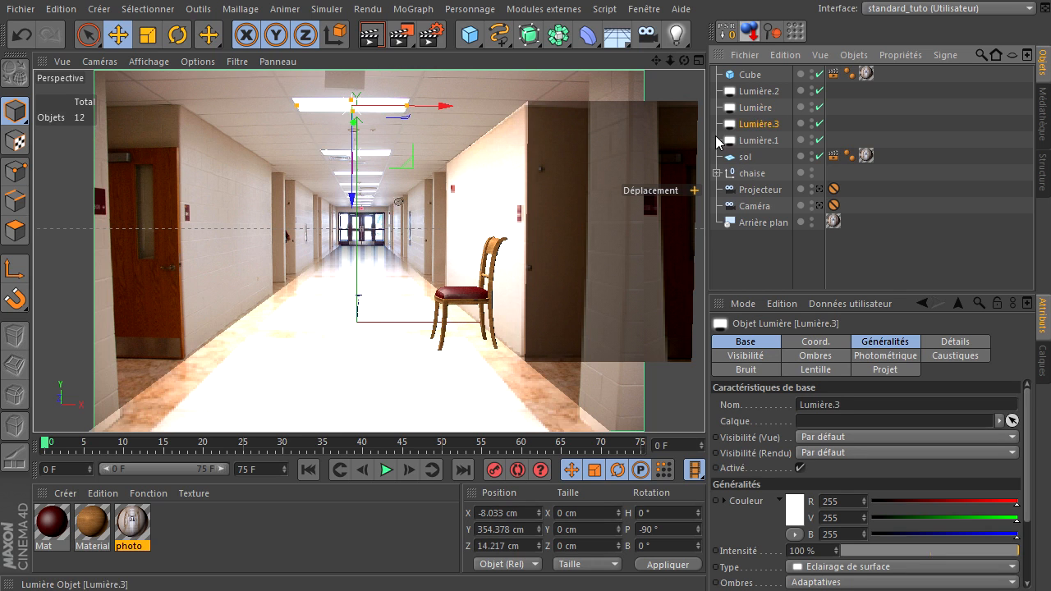
pyautogui.moveTo(358, 129); pyautogui.dragTo(355, 187)
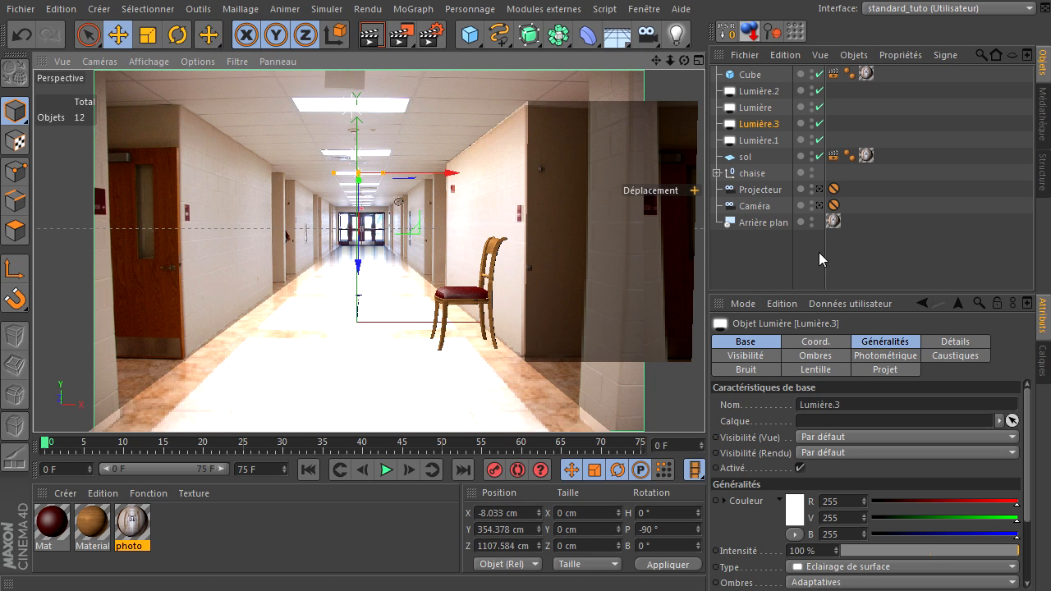
pyautogui.click(753, 256)
pyautogui.click(370, 43)
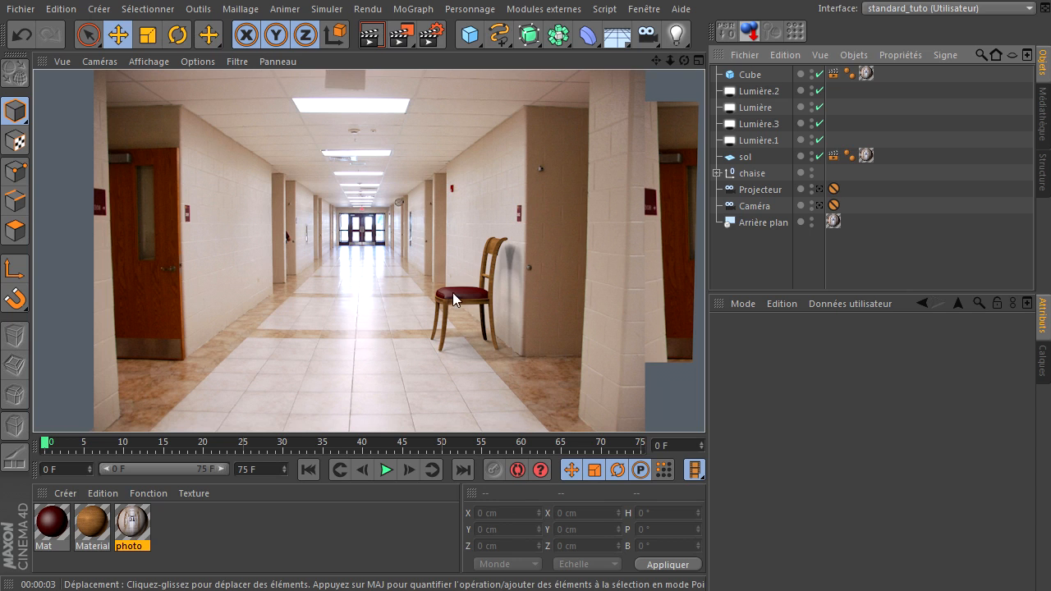
# - Move the chair toward the camera past the wall corner, to about X 153 cm and Z -359 cm, and render the view
pyautogui.click(735, 175)
pyautogui.moveTo(460, 292); pyautogui.dragTo(498, 299)
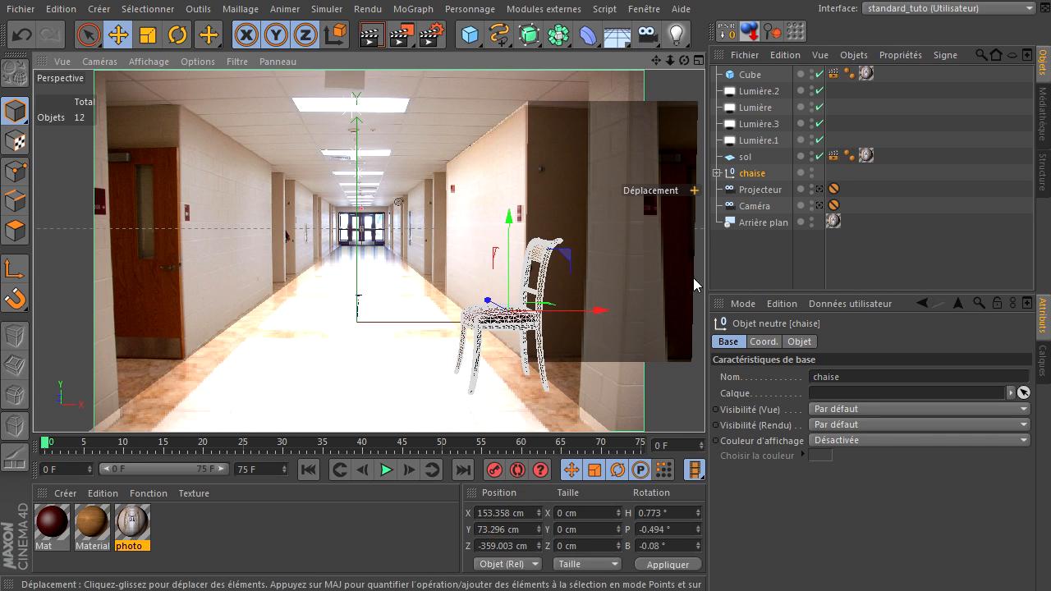
pyautogui.click(744, 258)
pyautogui.click(382, 42)
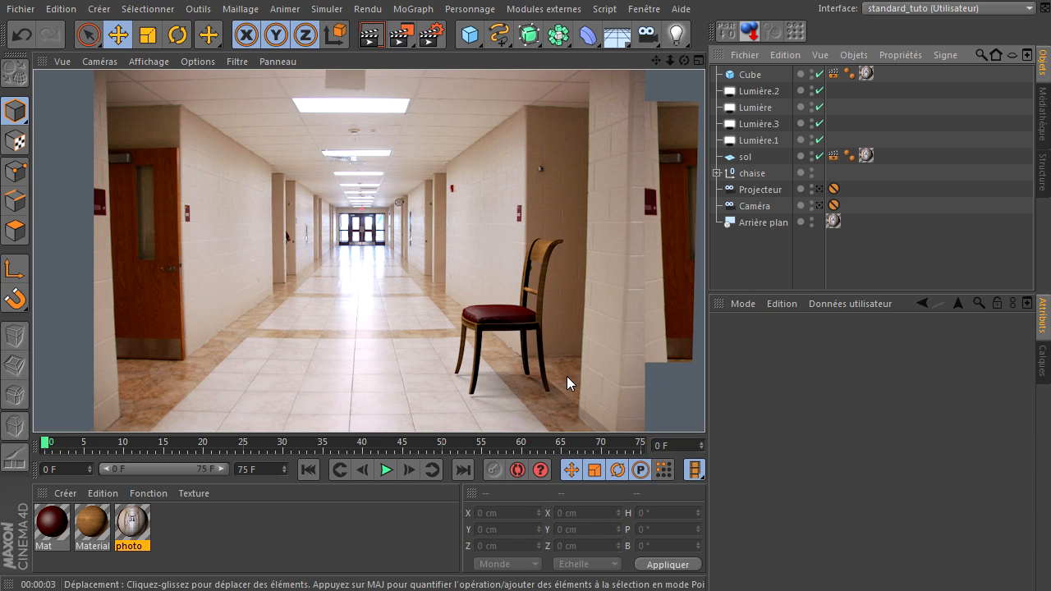
# - Hide the Arrière plan background to examine the projected geometry on its own, and show the background again
pyautogui.click(811, 219)
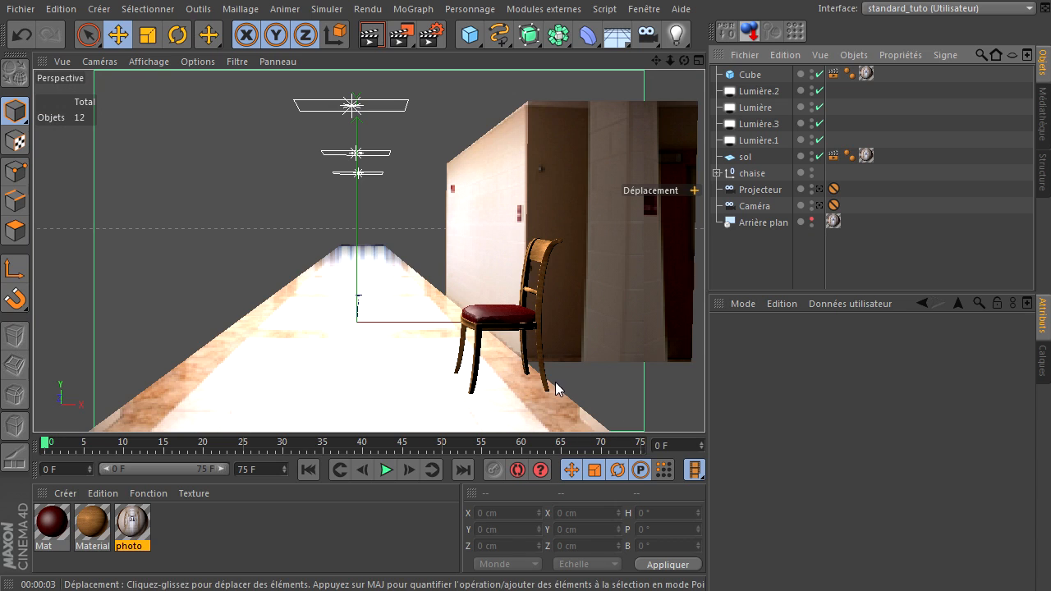
pyautogui.click(811, 220)
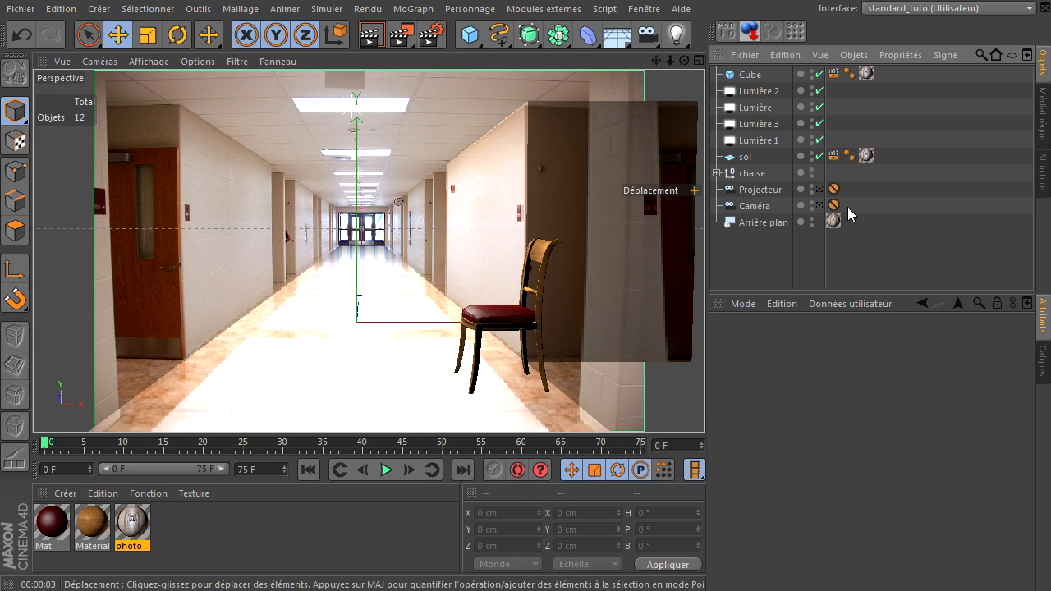
# - Hide the chair and move the wall Cube down the corridor to about Z 1444 cm
pyautogui.click(812, 170)
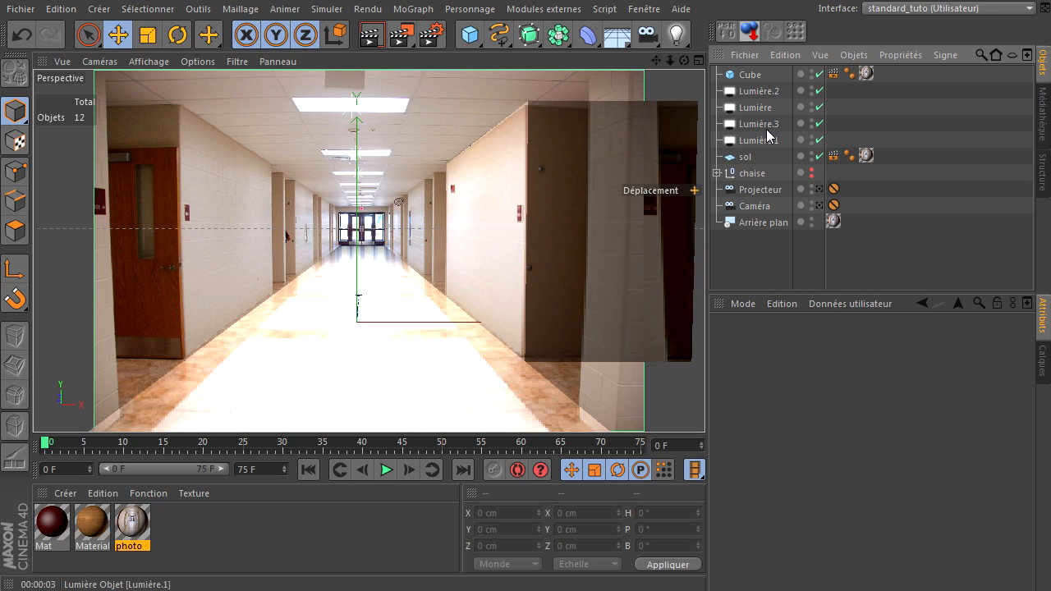
pyautogui.click(750, 74)
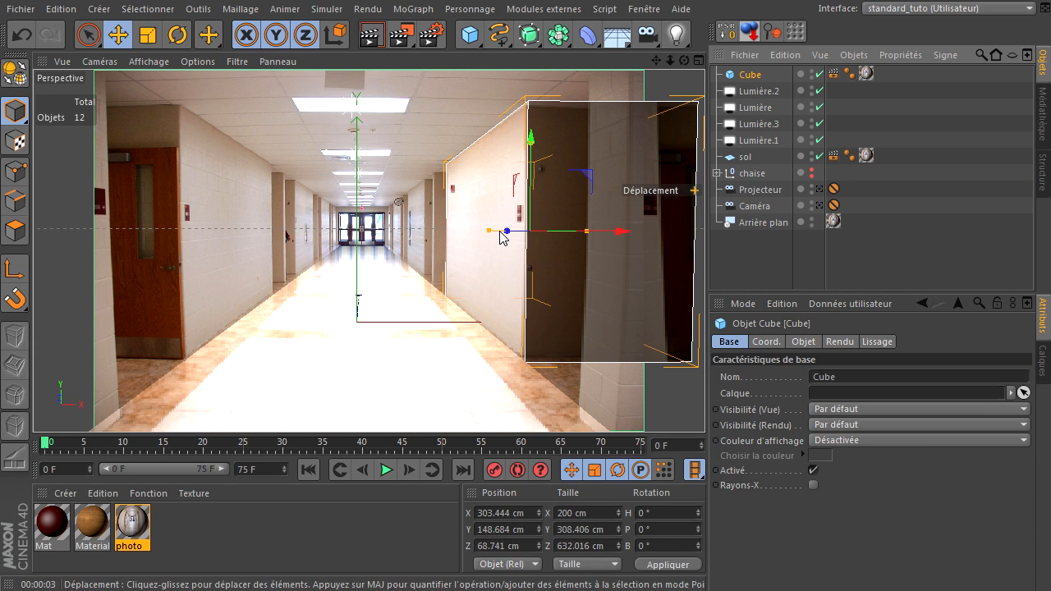
pyautogui.moveTo(492, 233); pyautogui.dragTo(397, 232)
pyautogui.hotkey('ctrl', 'z')
pyautogui.moveTo(402, 229); pyautogui.dragTo(422, 231)
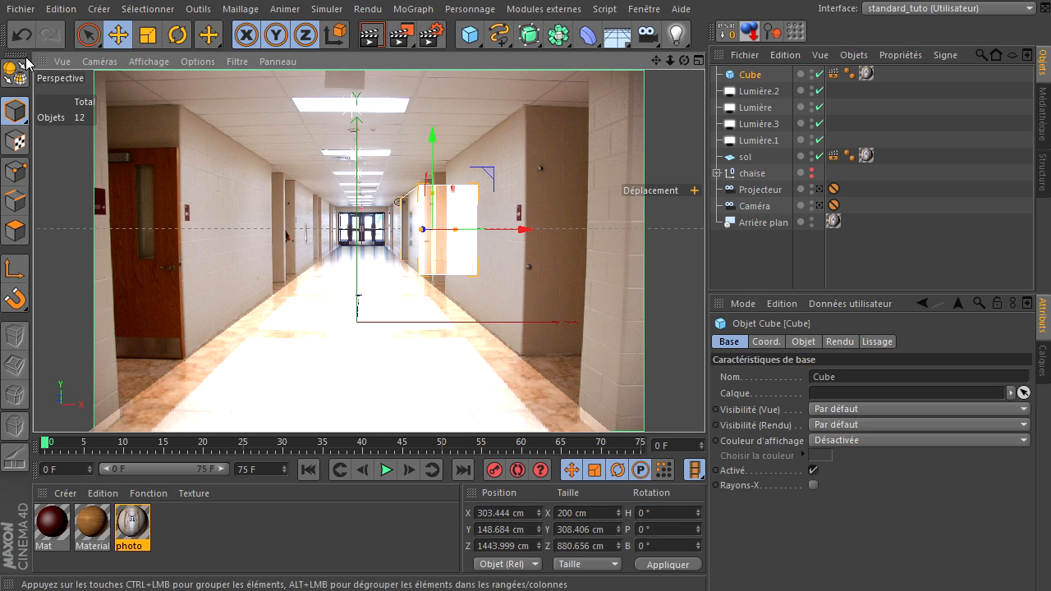
pyautogui.click(14, 76)
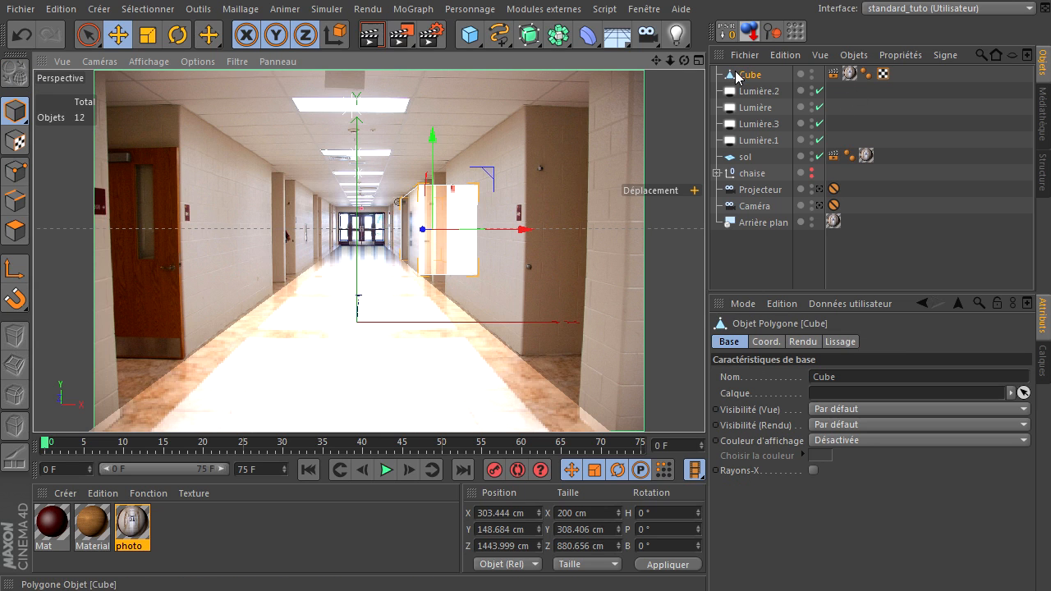
pyautogui.click(15, 231)
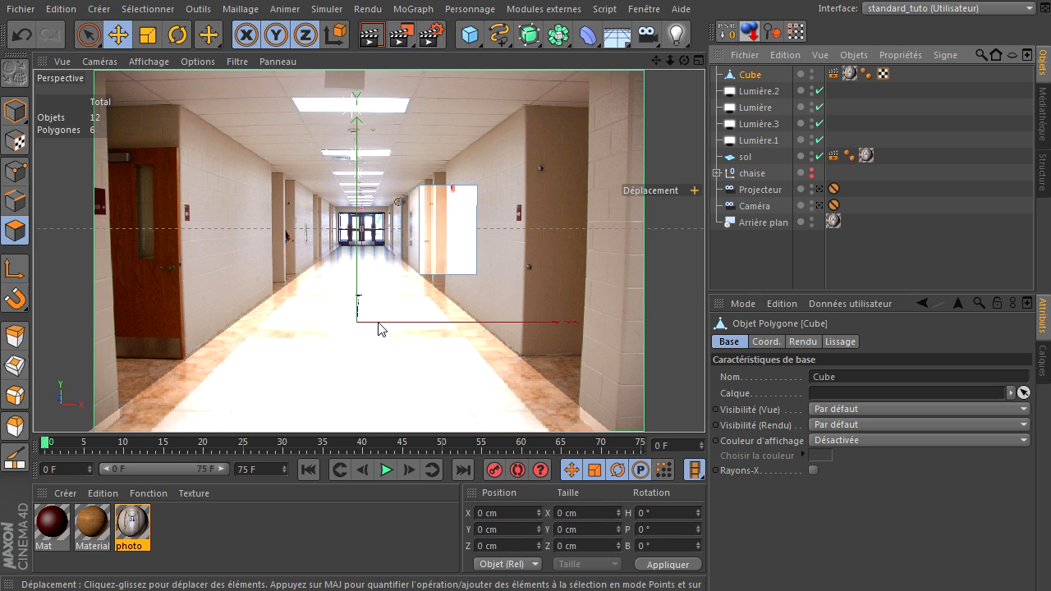
pyautogui.press('k')
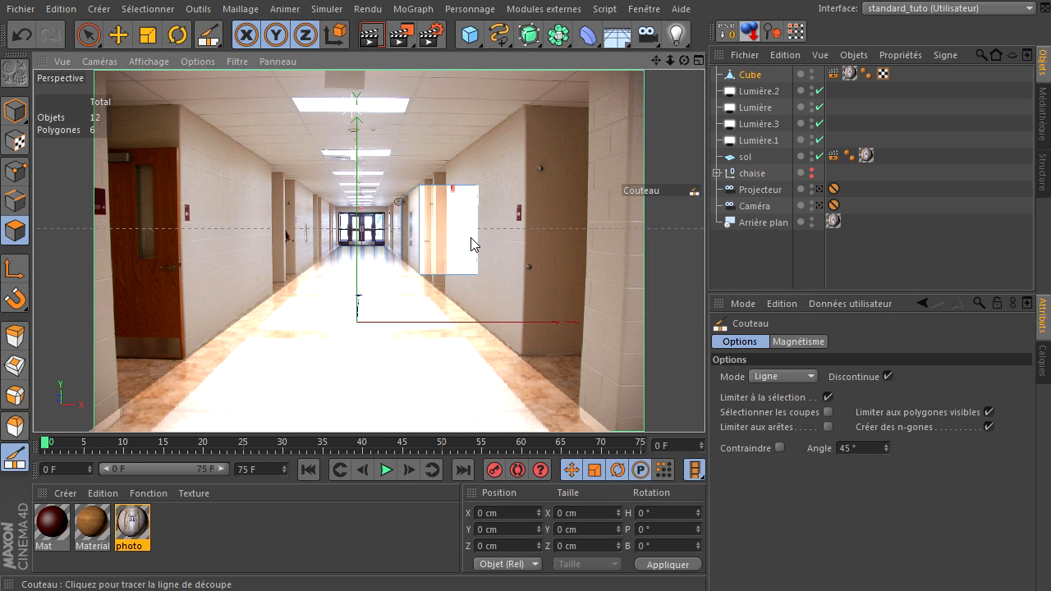
pyautogui.click(772, 74)
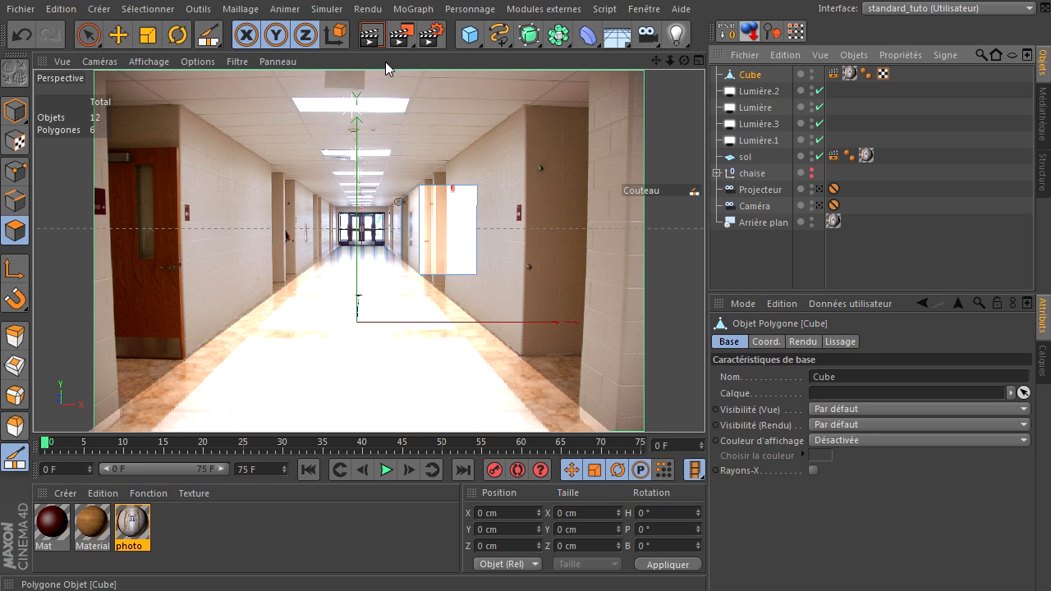
pyautogui.click(118, 36)
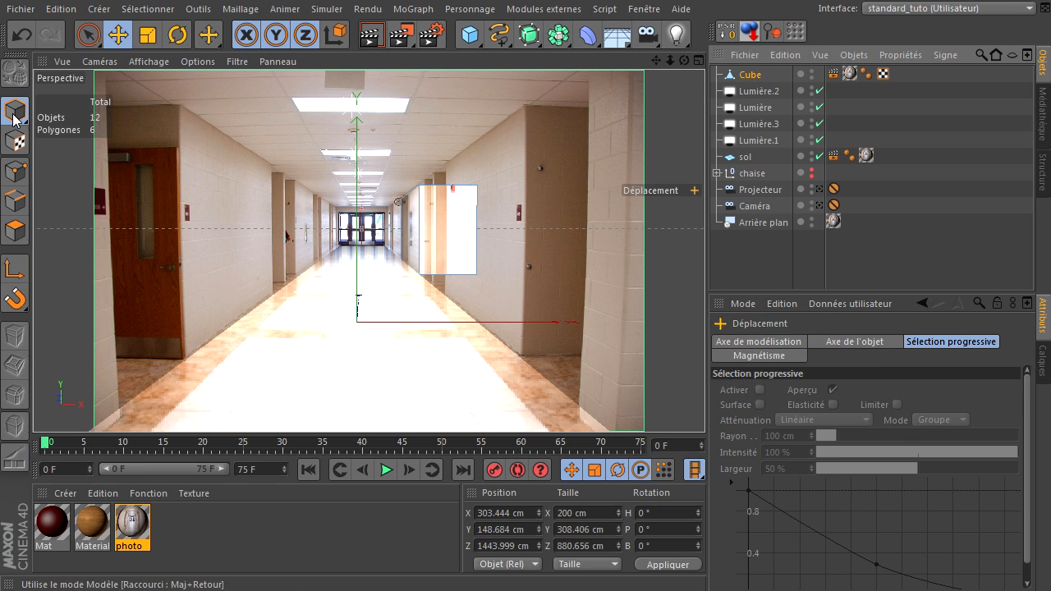
pyautogui.moveTo(421, 232); pyautogui.dragTo(467, 231)
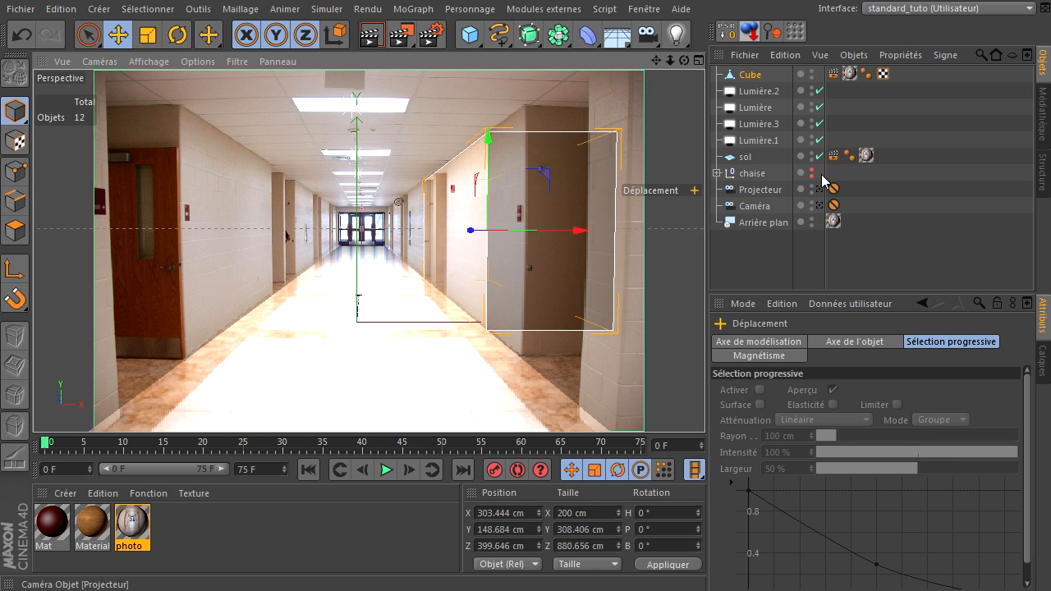
pyautogui.click(20, 37)
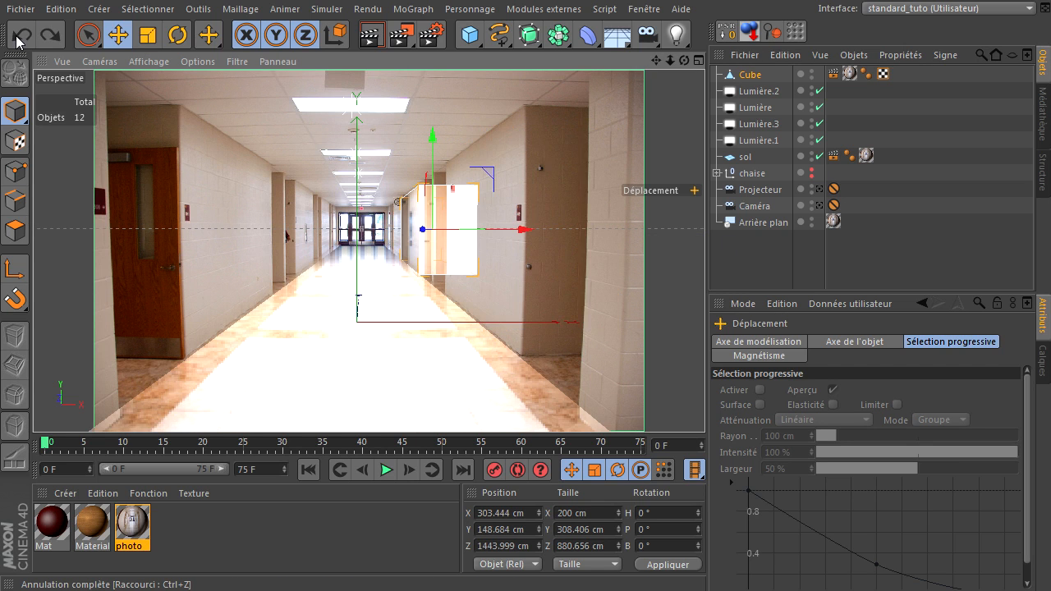
pyautogui.click(21, 36)
pyautogui.click(20, 37)
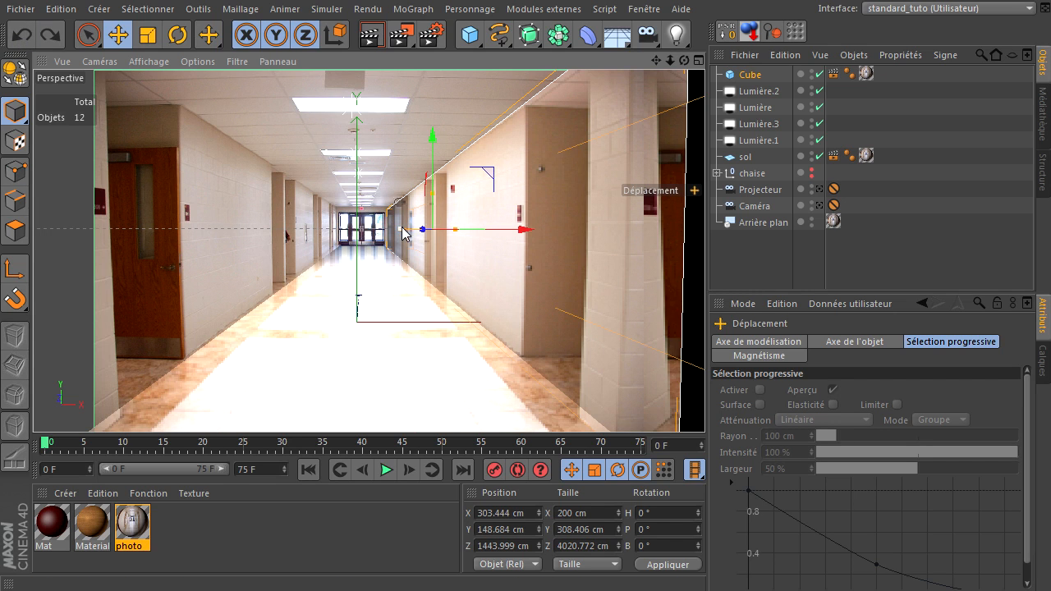
# - Lengthen the wall Cube along Z to about 5004 cm and convert it to an editable polygon object
pyautogui.hotkey('ctrl', 'y')
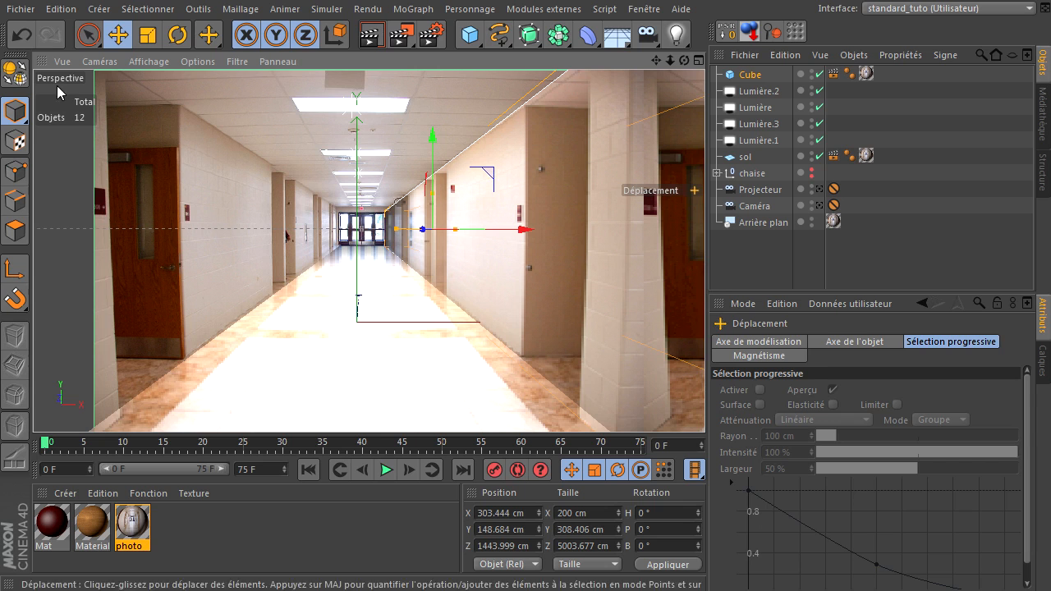
pyautogui.click(23, 76)
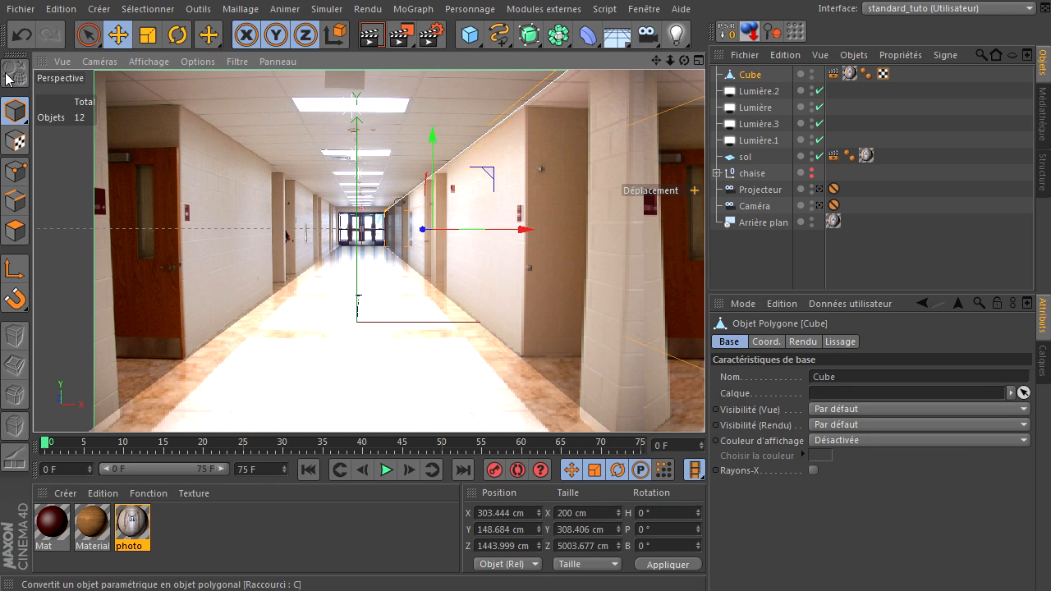
# - Cut four vertical loops around the Cube with the Knife in Boucle mode, matching the edges of the near and far doorway recesses
pyautogui.press('k')
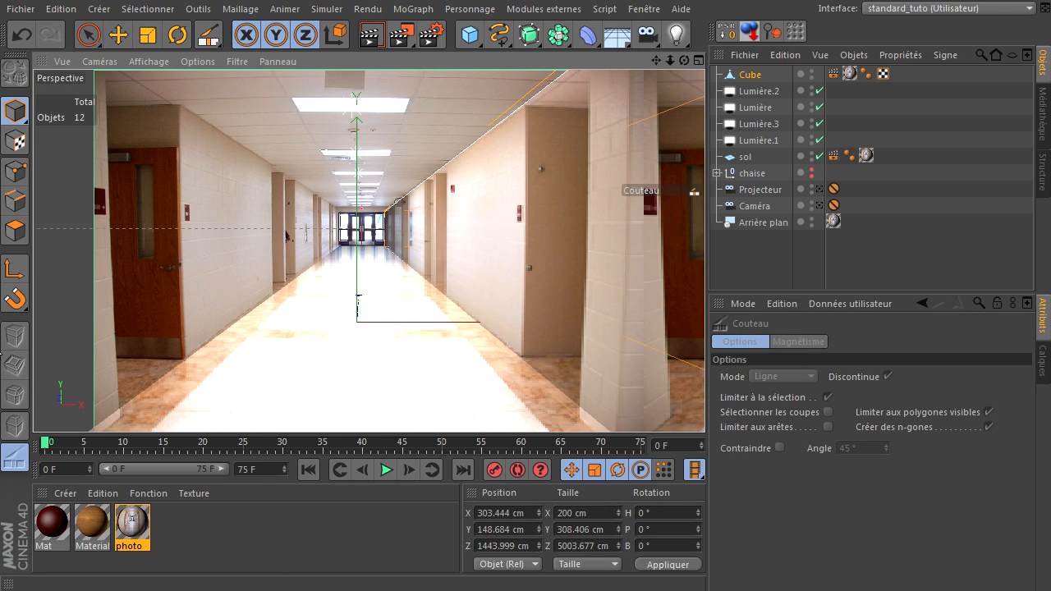
pyautogui.click(28, 234)
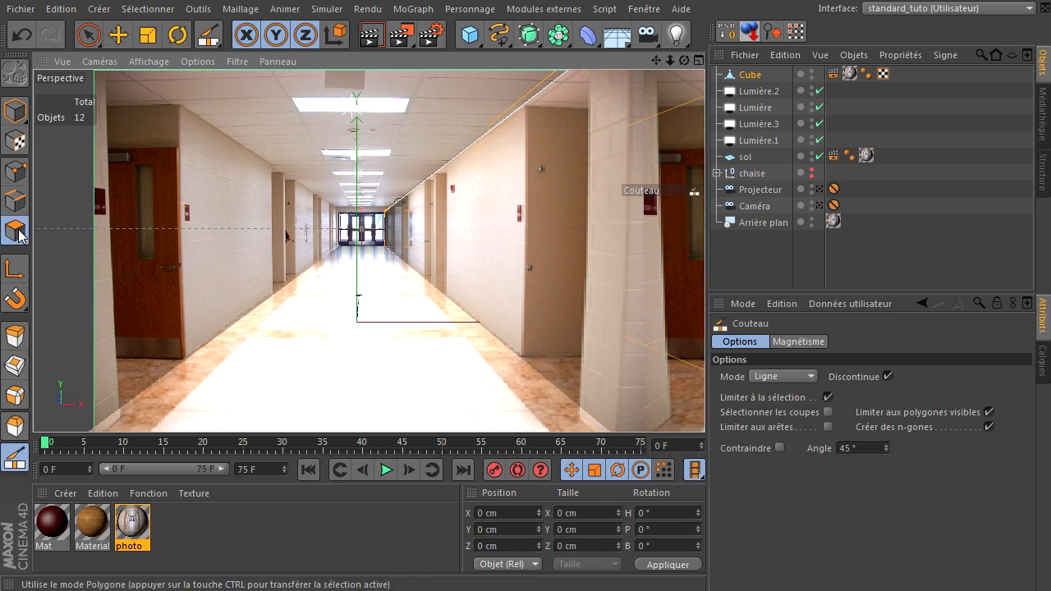
pyautogui.click(778, 375)
pyautogui.click(778, 439)
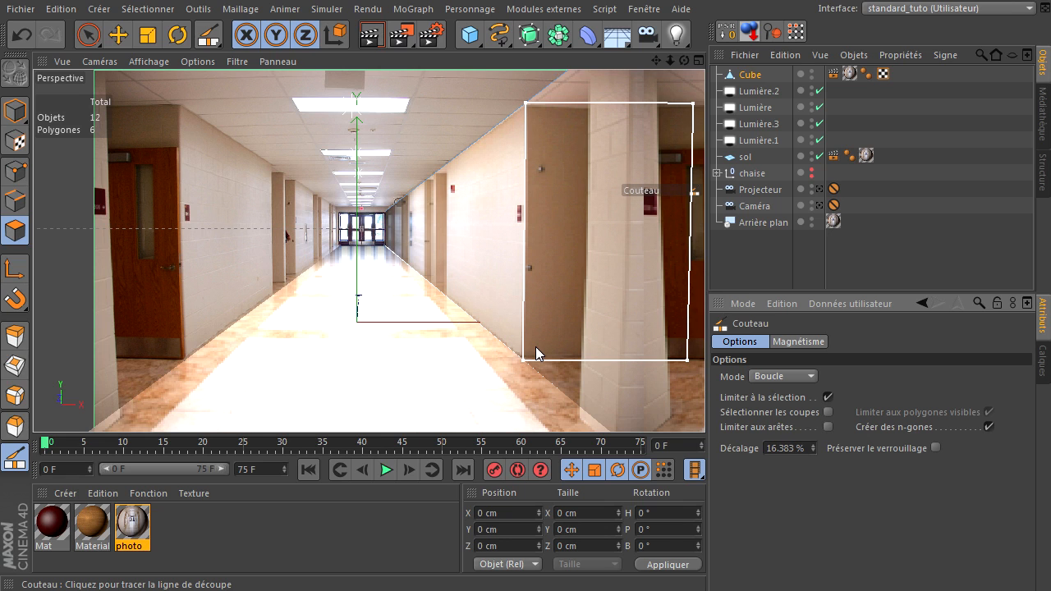
pyautogui.click(534, 347)
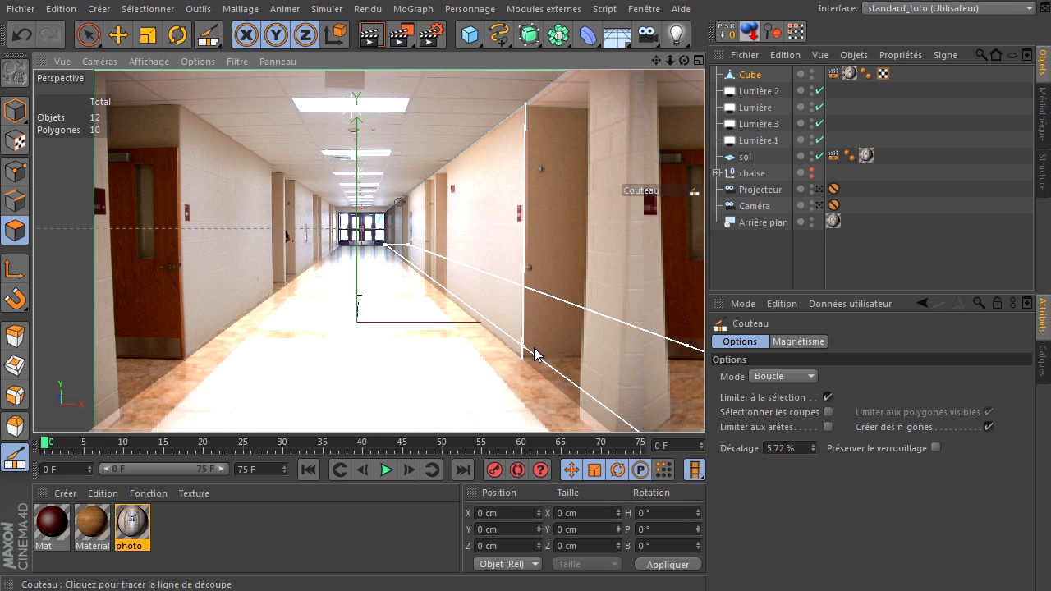
pyautogui.click(595, 397)
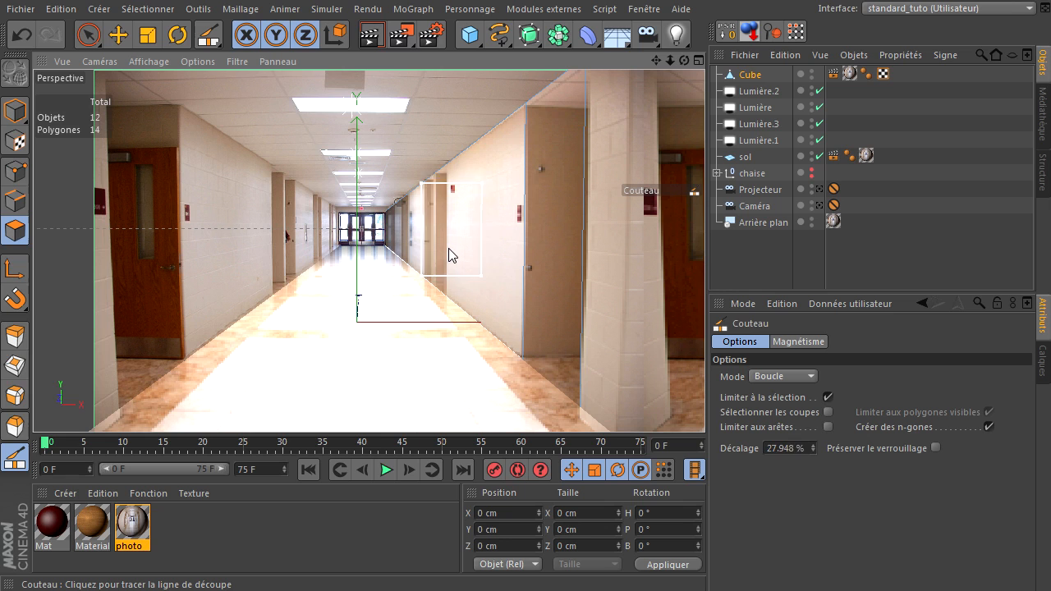
pyautogui.click(463, 271)
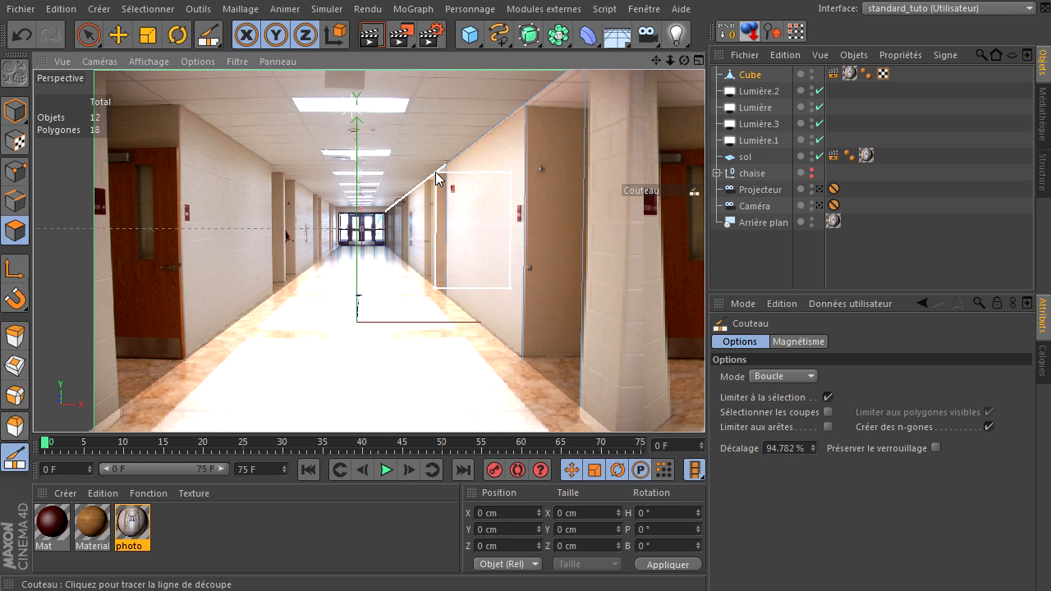
pyautogui.click(462, 202)
# - Select the Cube's near and far doorway recess polygons and extrude them inward by -104.5 cm
pyautogui.click(88, 36)
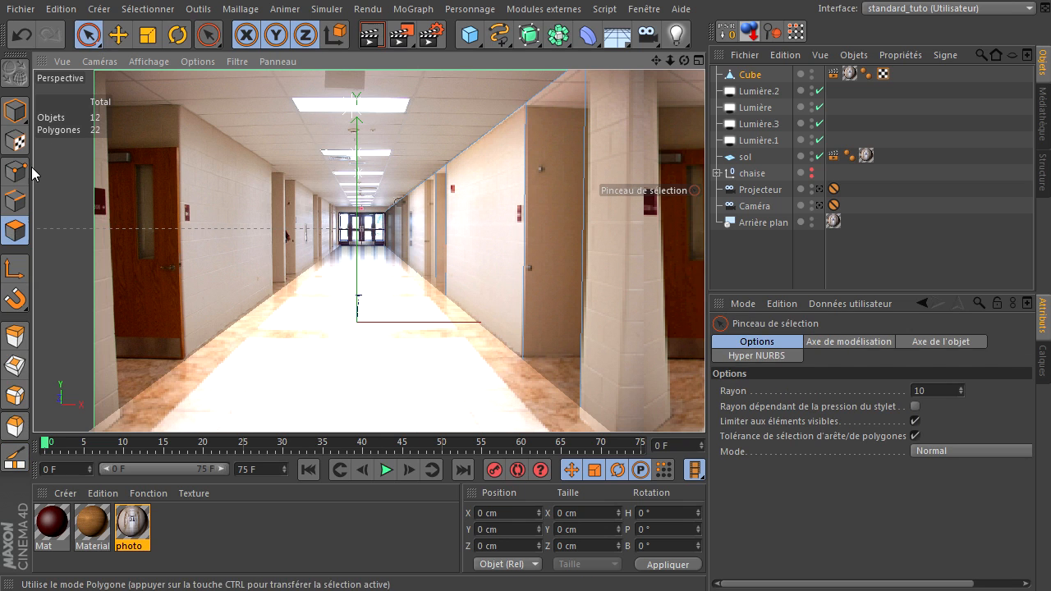
pyautogui.click(555, 234)
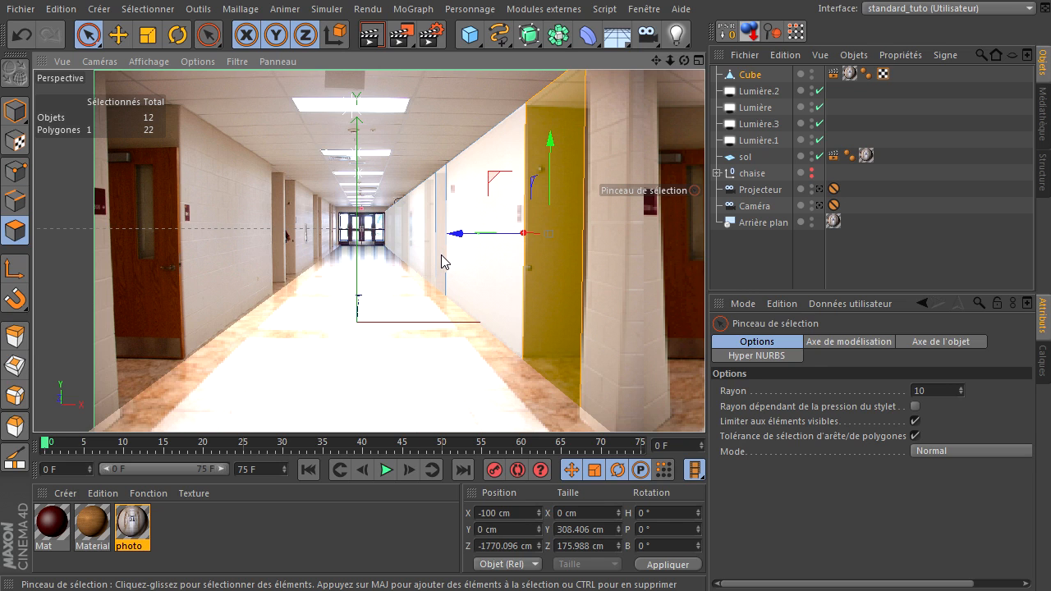
pyautogui.keyDown('shift'); pyautogui.click(476, 270); pyautogui.keyUp('shift')
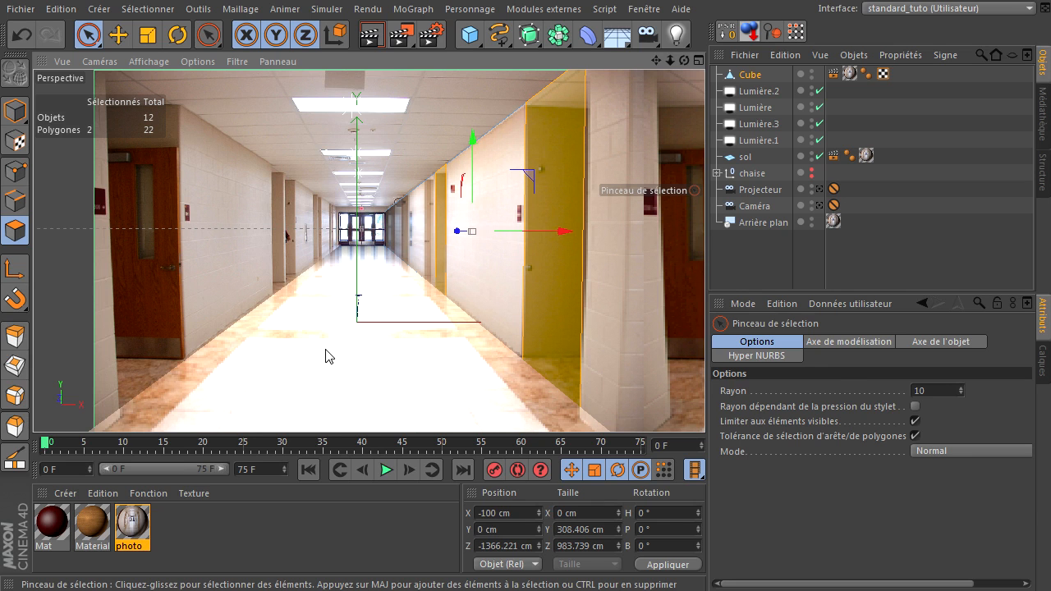
pyautogui.press('d')
pyautogui.moveTo(701, 402); pyautogui.dragTo(705, 402)
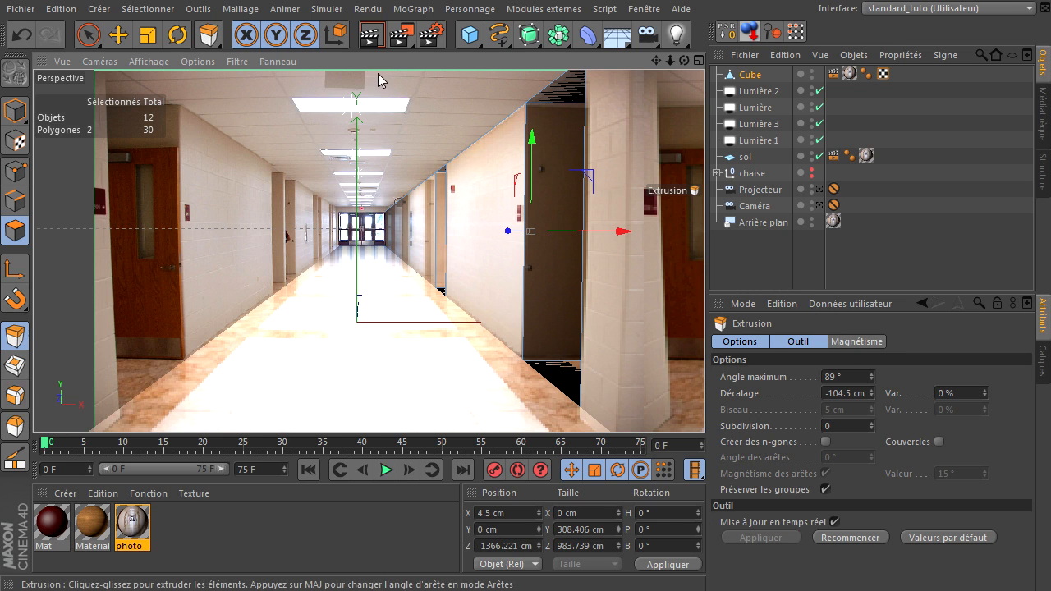
# - Render the view without the chair, show the chair again, and render once more
pyautogui.click(370, 35)
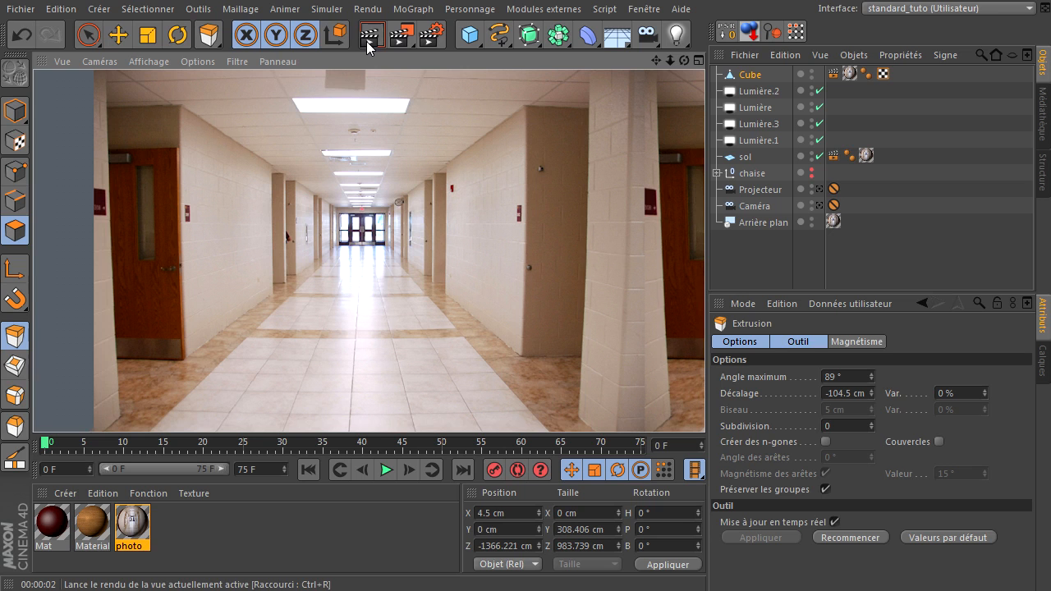
pyautogui.click(812, 171)
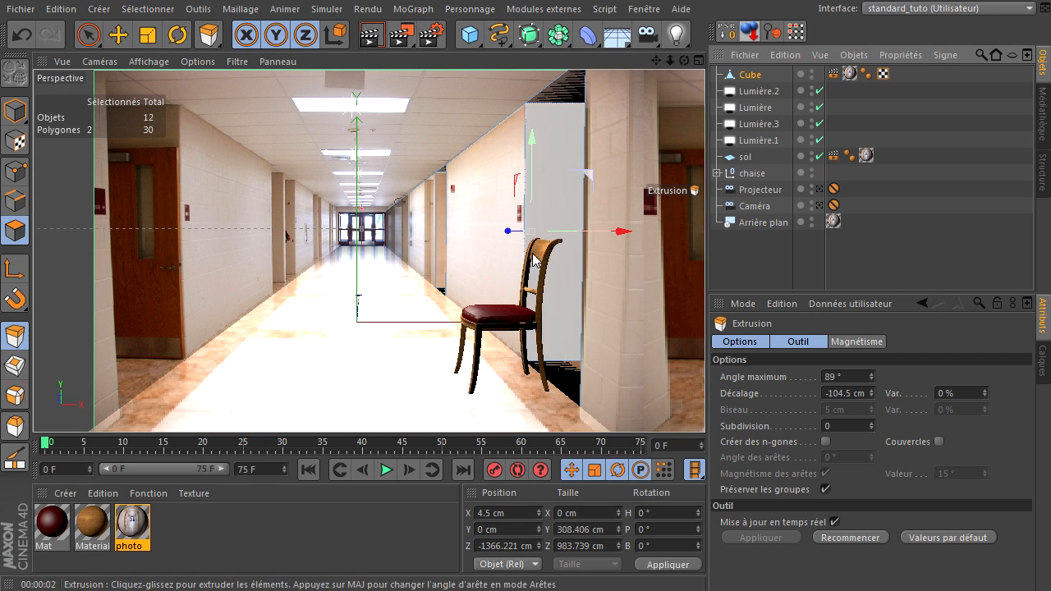
pyautogui.click(370, 39)
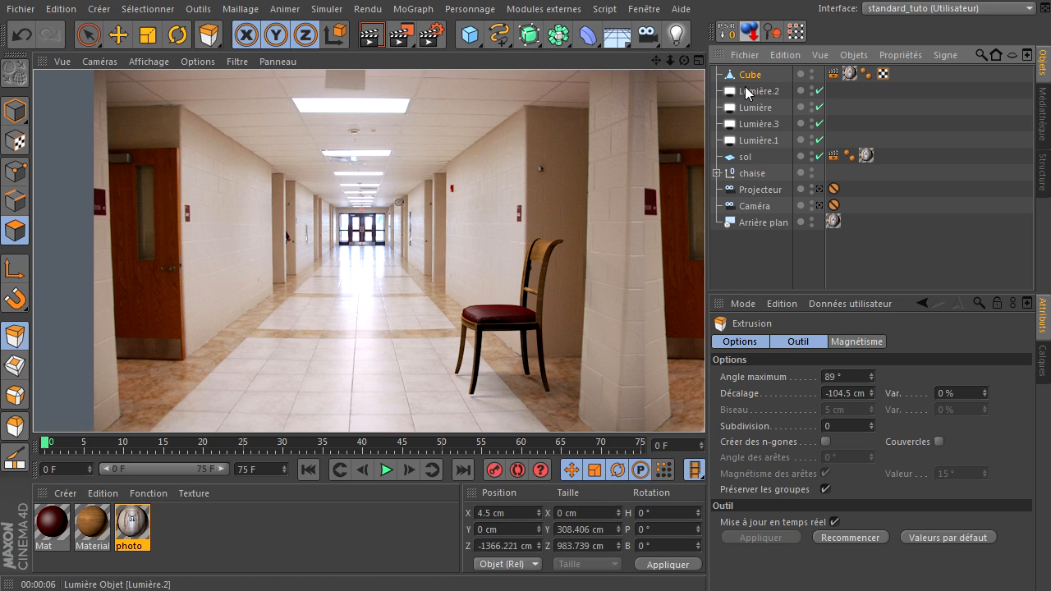
# - Move the chair back down the corridor next to the near doorway's wall corner and render the view
pyautogui.click(749, 174)
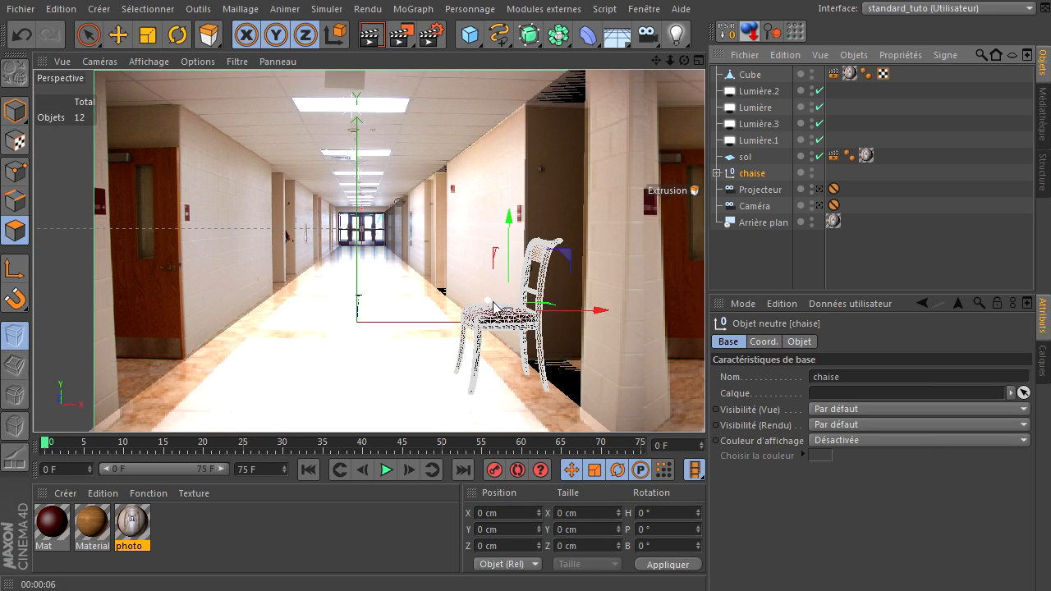
pyautogui.moveTo(467, 304); pyautogui.dragTo(462, 301)
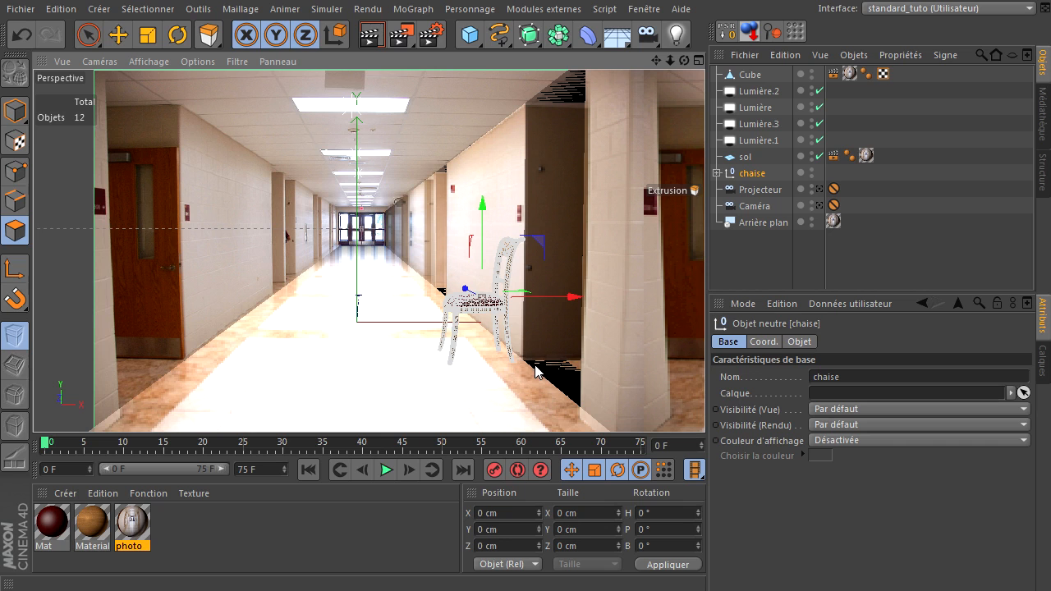
pyautogui.click(372, 36)
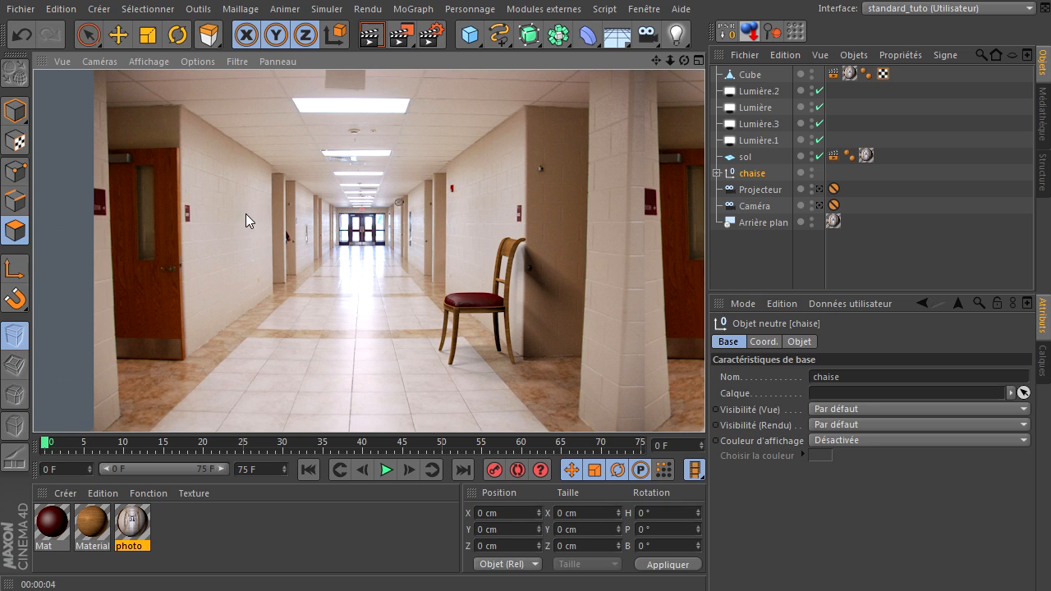
# - Duplicate the wall Cube as a whole object and move the copy to the opposite wall, at about X -308 cm
pyautogui.click(791, 273)
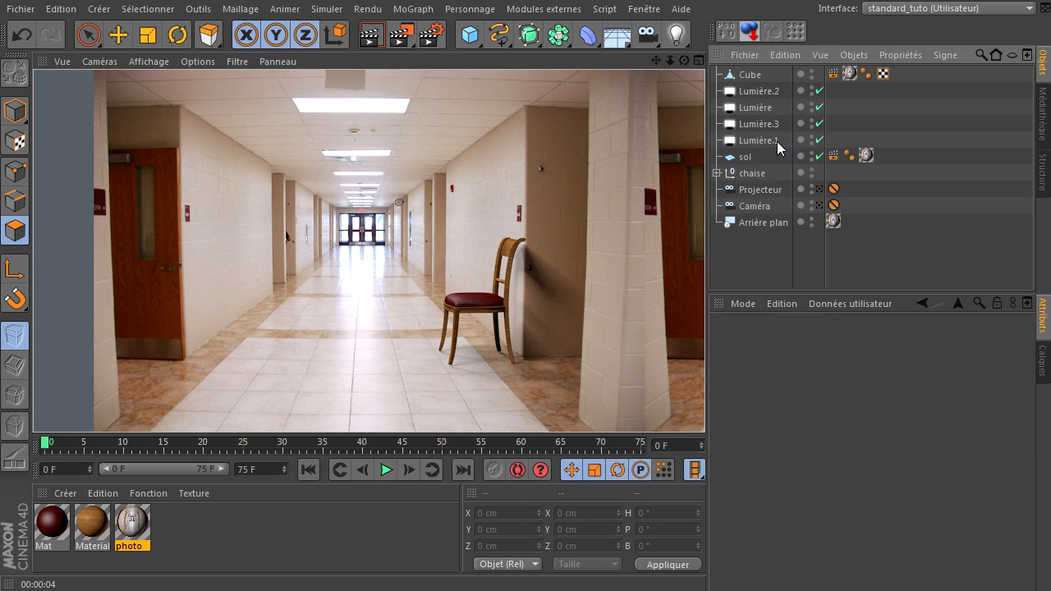
pyautogui.click(747, 76)
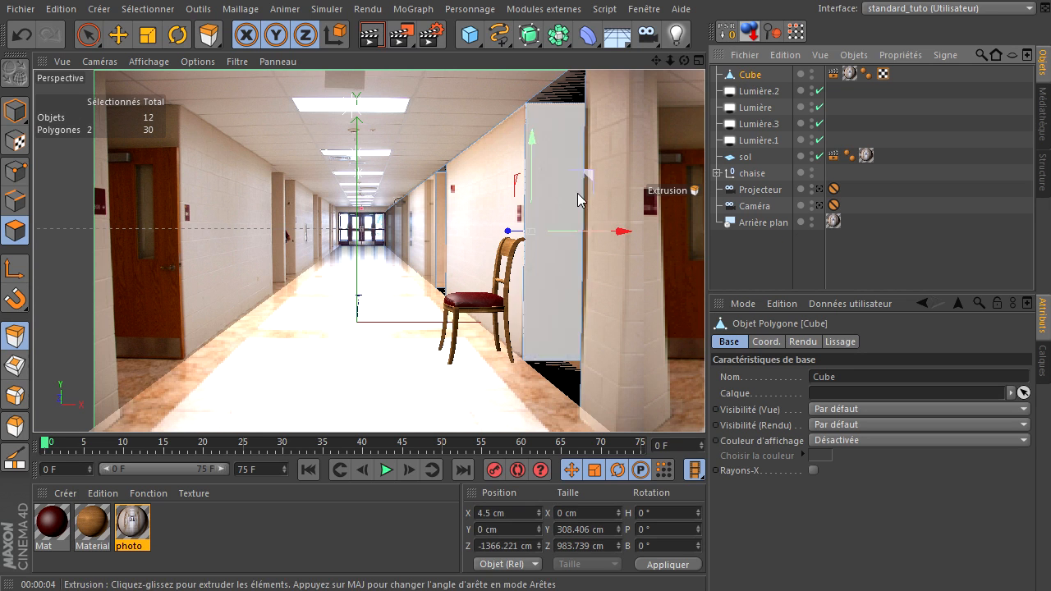
pyautogui.keyDown('ctrl'); pyautogui.moveTo(619, 232); pyautogui.dragTo(433, 239); pyautogui.keyUp('ctrl')
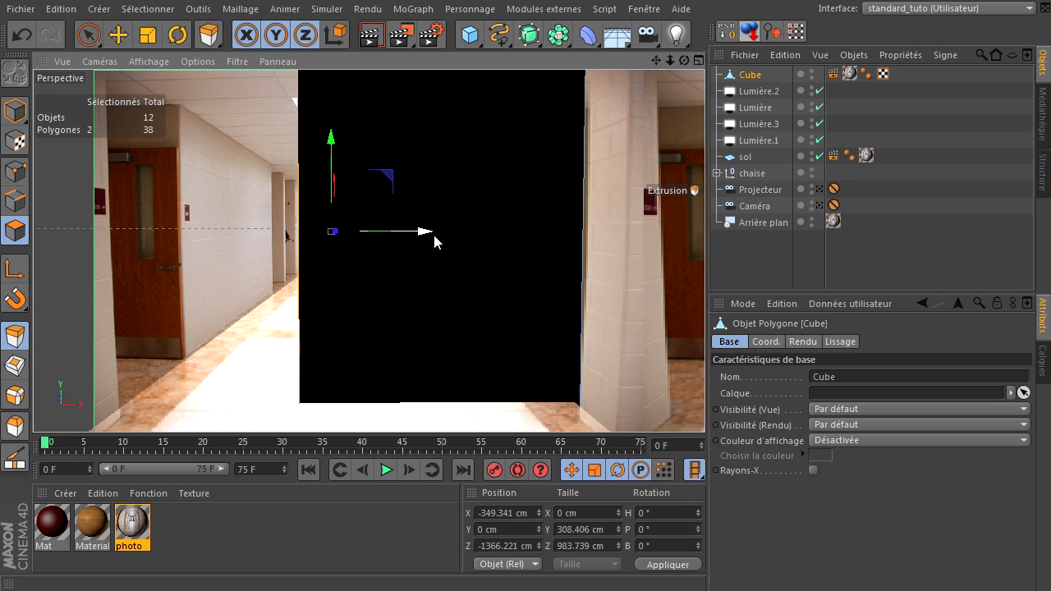
pyautogui.hotkey('ctrl', 'z')
pyautogui.click(13, 111)
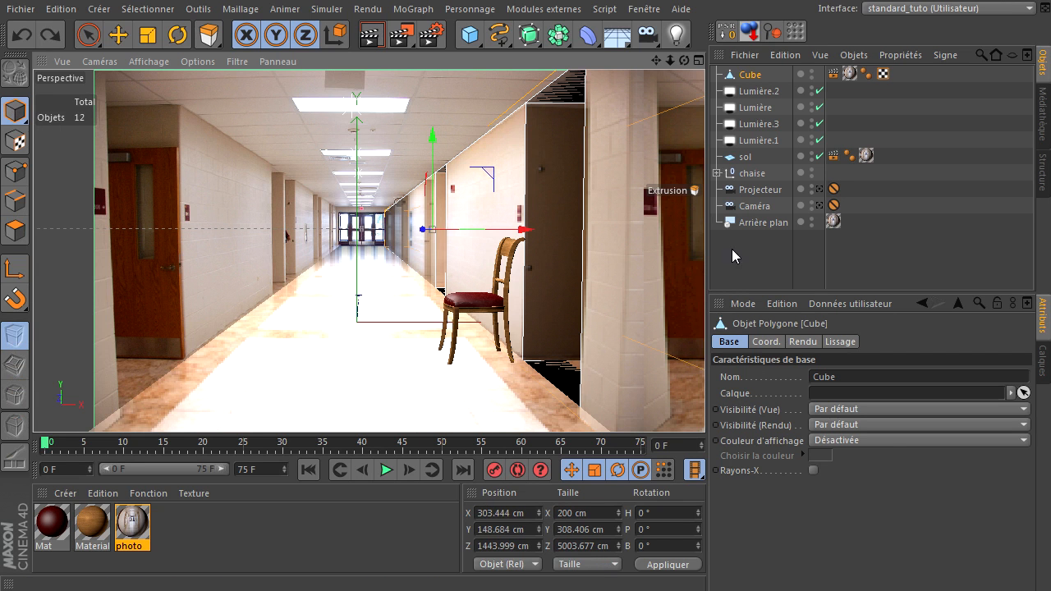
pyautogui.keyDown('ctrl'); pyautogui.moveTo(522, 236); pyautogui.dragTo(381, 232); pyautogui.keyUp('ctrl')
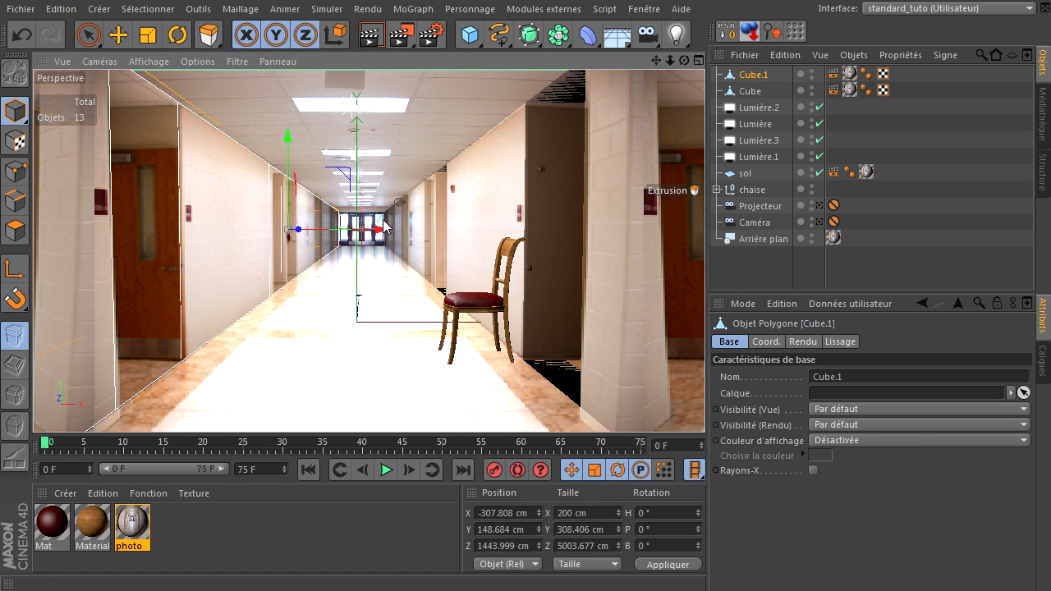
# - Duplicate the sol plane and raise the copy to Y 297.102 cm to form the corridor's ceiling
pyautogui.click(747, 174)
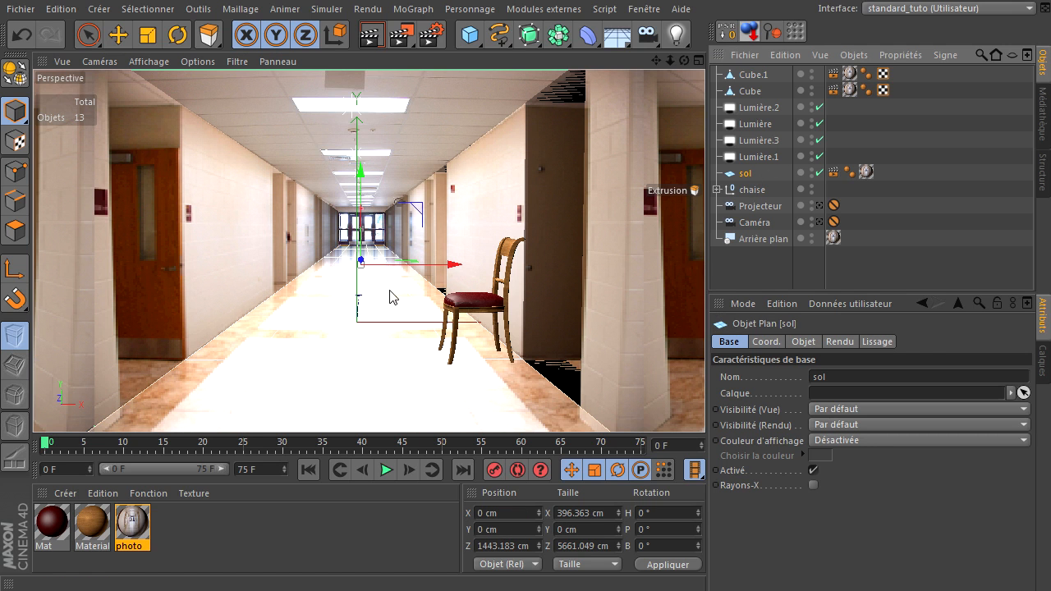
pyautogui.keyDown('ctrl'); pyautogui.moveTo(359, 180); pyautogui.dragTo(355, 109); pyautogui.keyUp('ctrl')
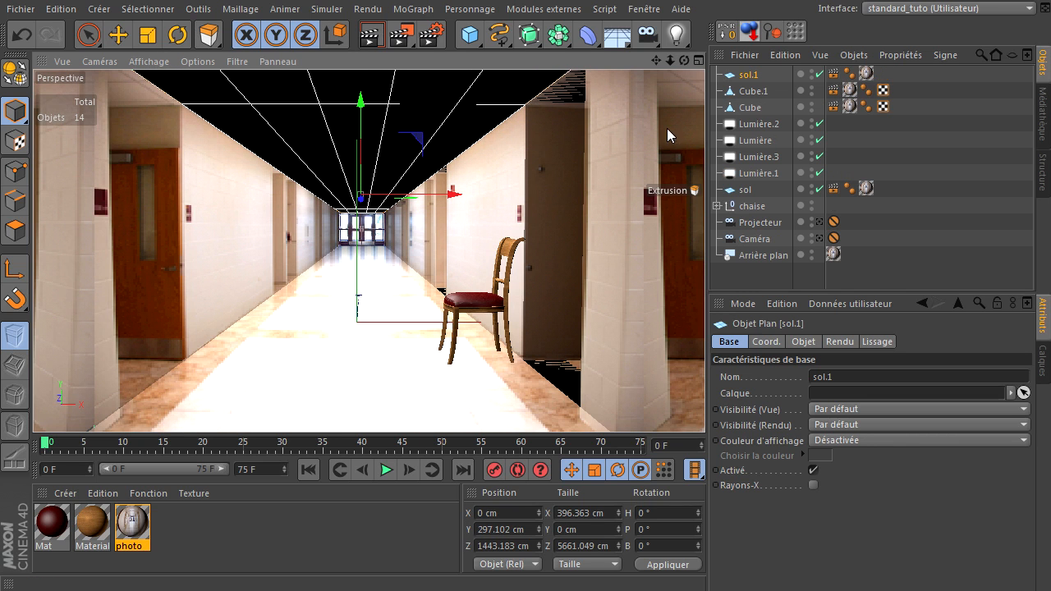
# - Lower the four corridor lights together to about Y 295 cm, just beneath the ceiling plane, and render the view
pyautogui.moveTo(847, 121); pyautogui.dragTo(742, 176)
pyautogui.moveTo(366, 238); pyautogui.dragTo(373, 265)
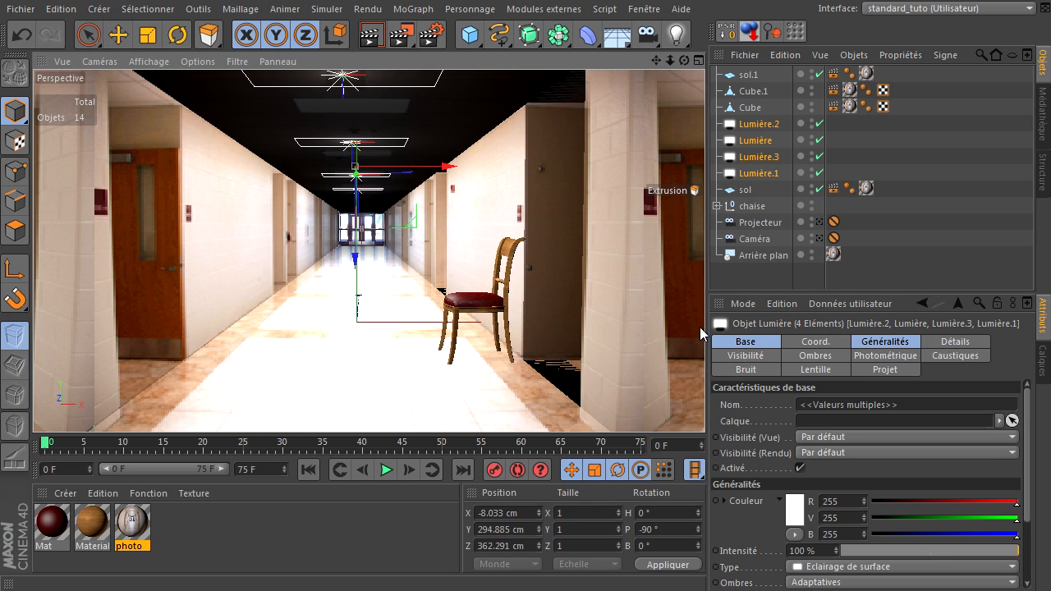
pyautogui.click(756, 273)
pyautogui.click(371, 34)
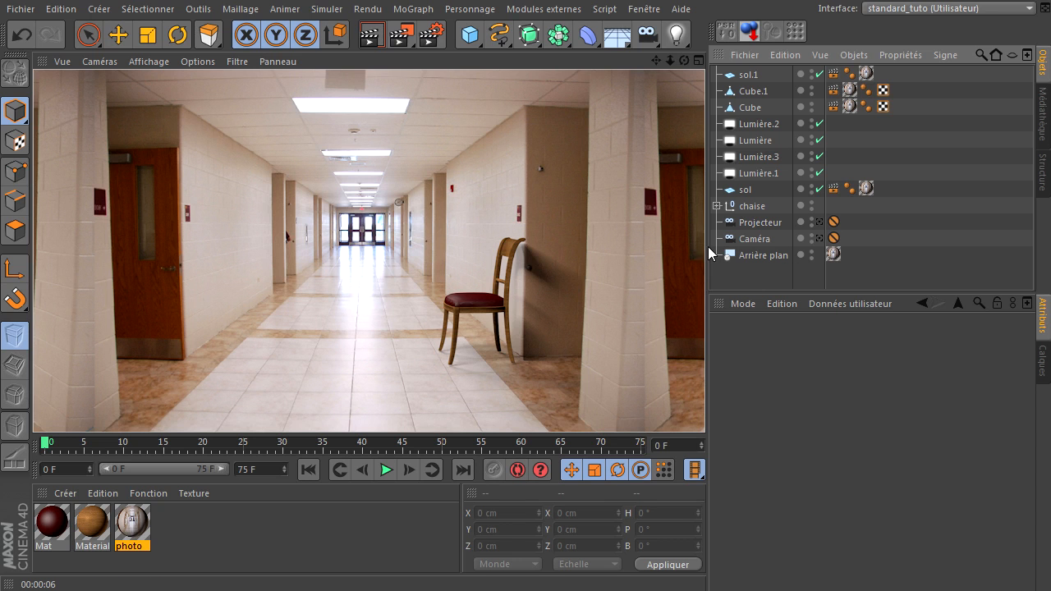
# - Delete the Protection tag from the Caméra object so that this camera can move freely
pyautogui.click(759, 242)
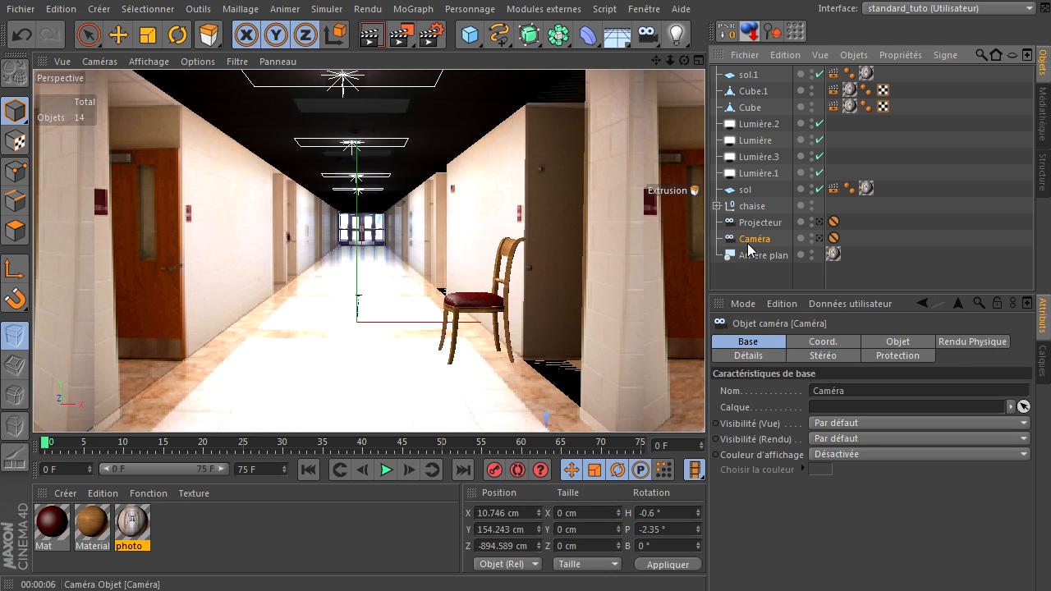
pyautogui.click(834, 238)
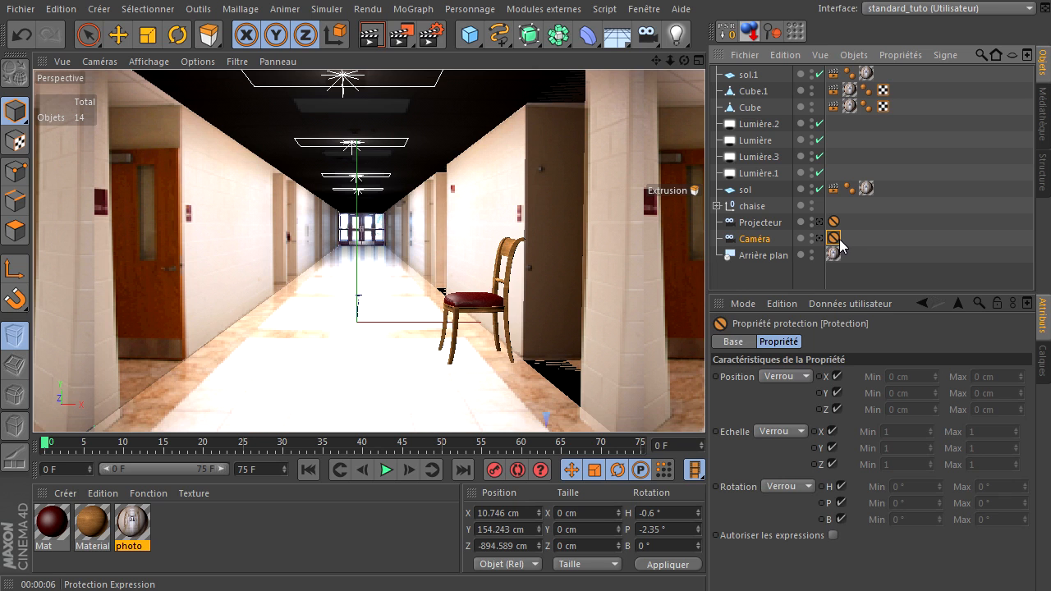
pyautogui.press('Delete')
pyautogui.click(760, 243)
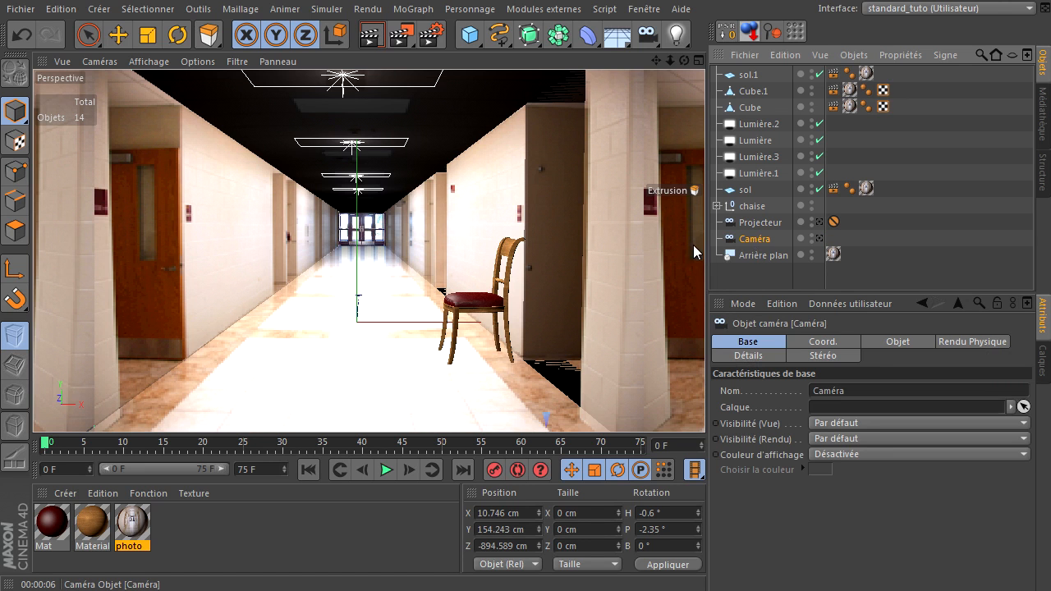
# - Orbit the view through Caméra to inspect the projected corridor geometry, and look through the Projecteur camera again
pyautogui.moveTo(685, 62); pyautogui.dragTo(704, 403)
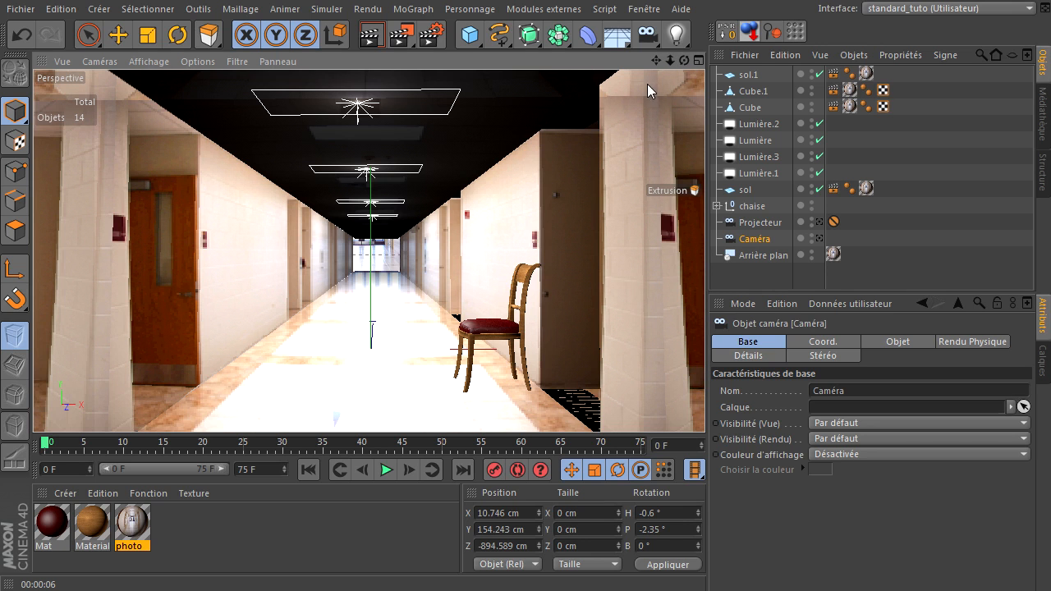
pyautogui.moveTo(684, 56); pyautogui.dragTo(705, 403)
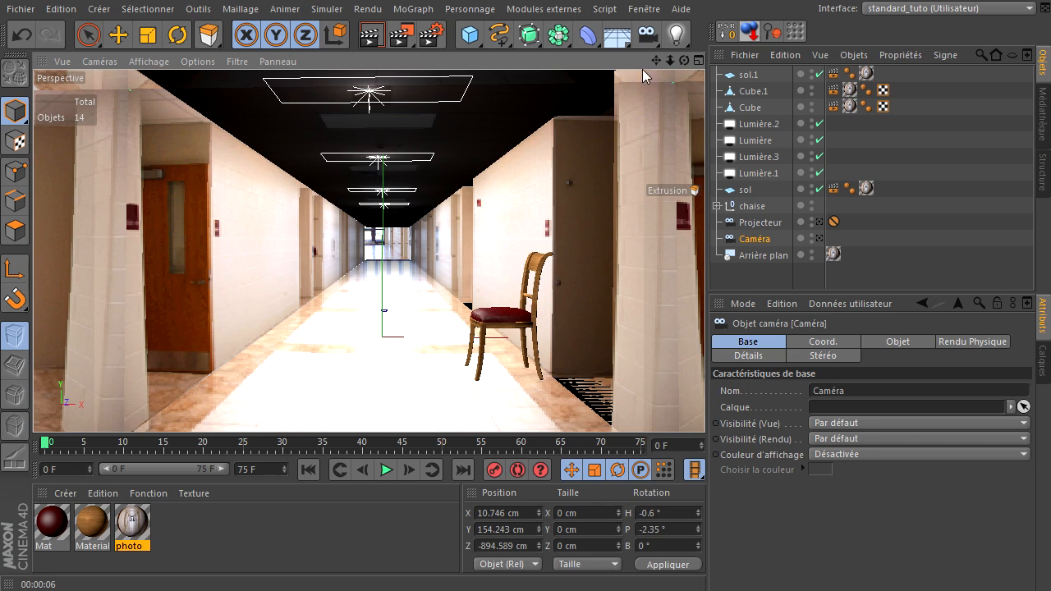
pyautogui.moveTo(686, 59)
pyautogui.mouseDown()
pyautogui.moveTo(708, 405)
pyautogui.moveTo(685, 58)
pyautogui.mouseUp()
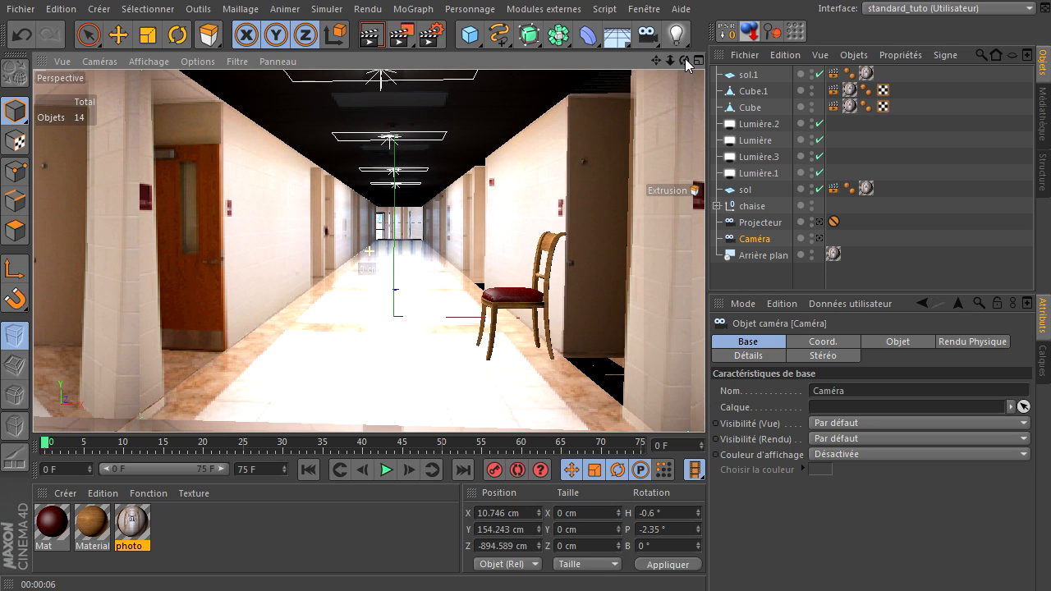
pyautogui.click(820, 222)
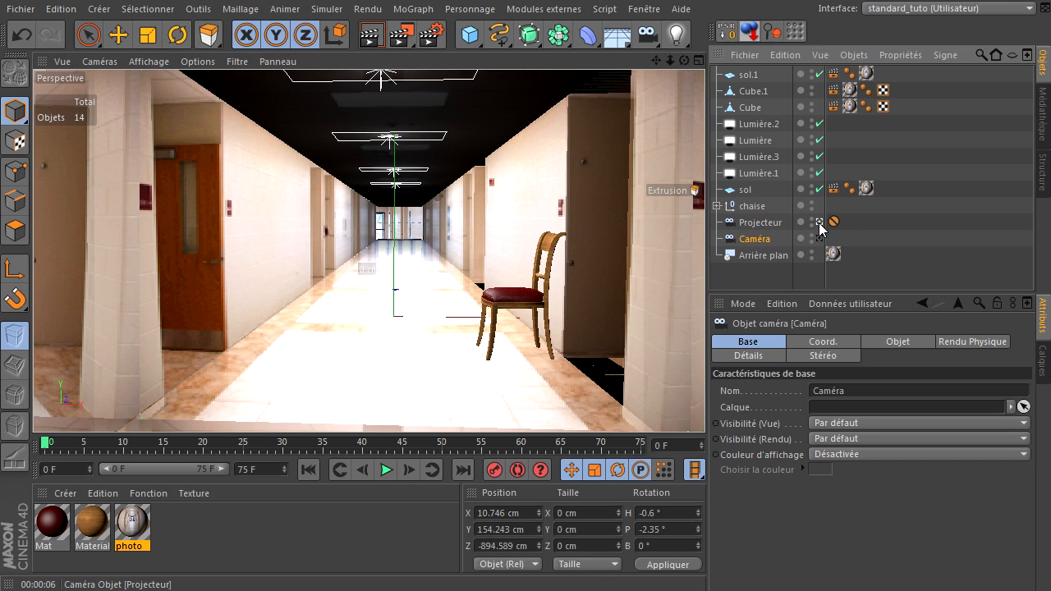
pyautogui.click(776, 228)
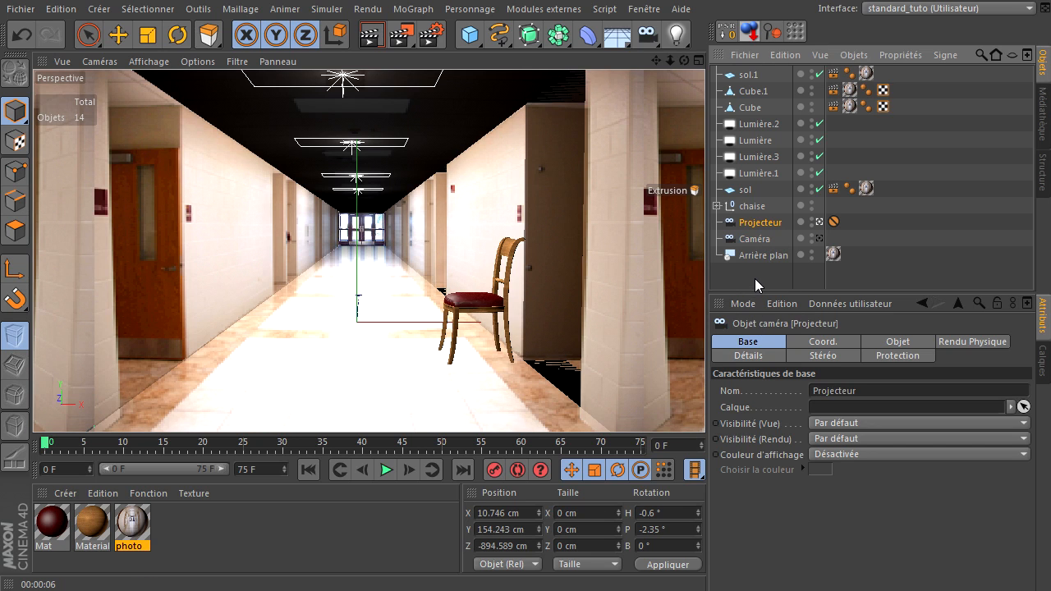
# - Clear the object selection and create a new empty project
pyautogui.click(754, 278)
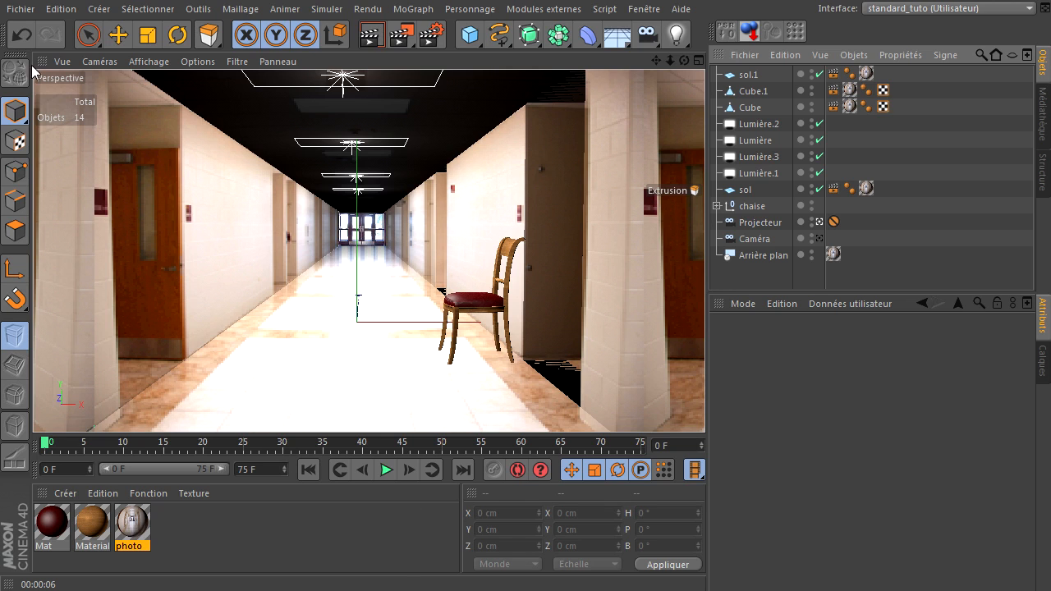
pyautogui.click(25, 11)
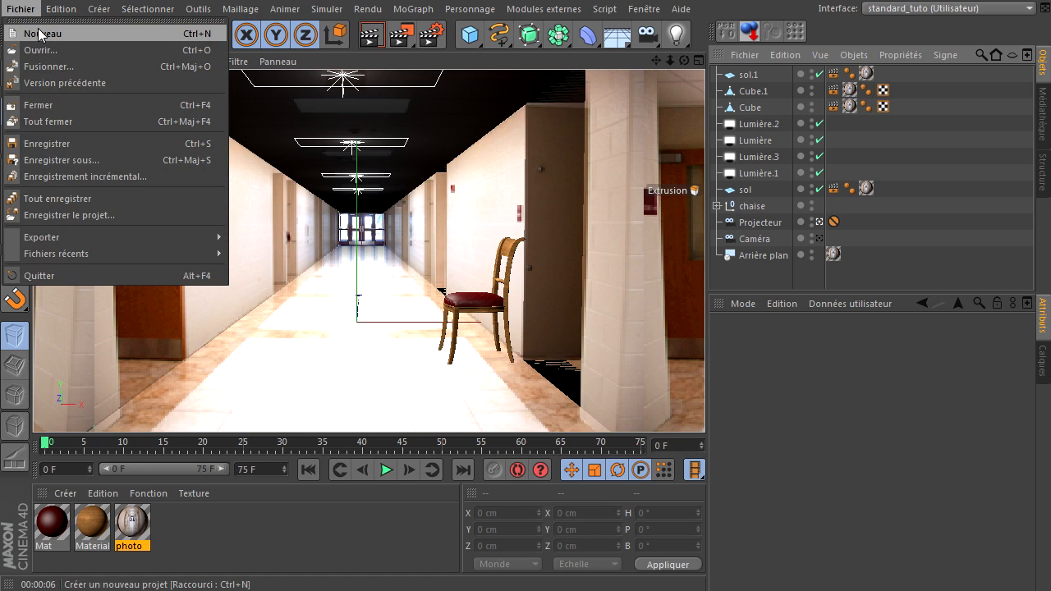
pyautogui.click(41, 34)
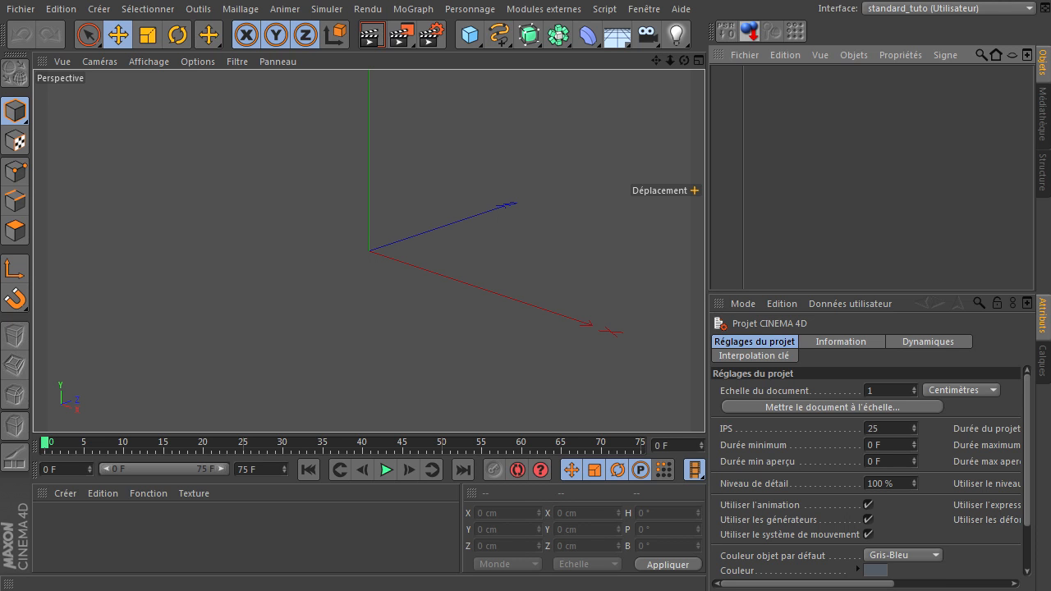
# - Switch to the web browser and read through the PFTrack product introduction on The Pixel Farm site
pyautogui.hotkey('alt', 'Tab')
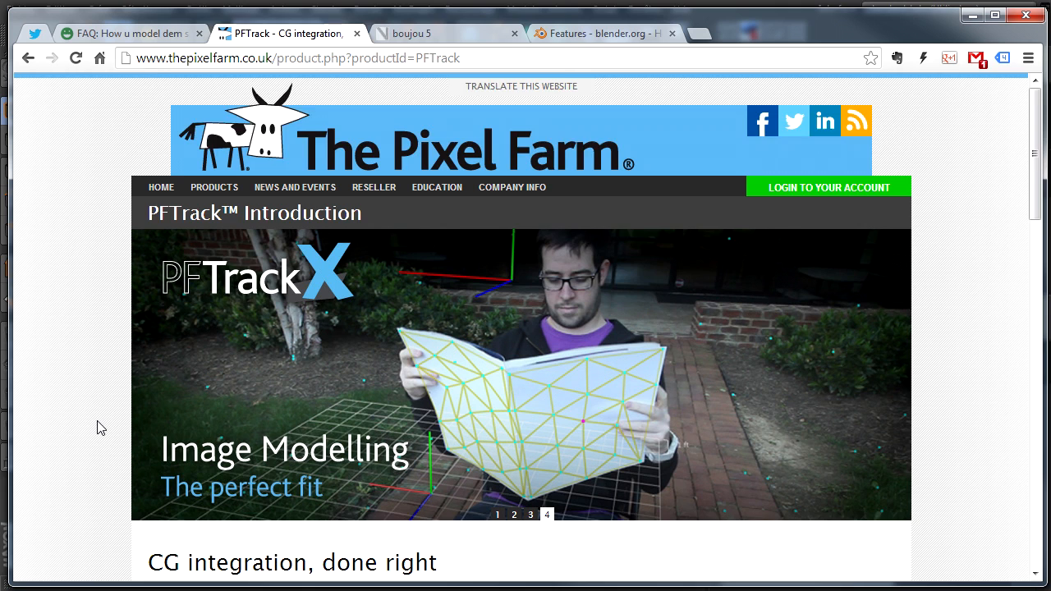
pyautogui.scroll(-1, 94, 427)
pyautogui.scroll(-3, 88, 428)
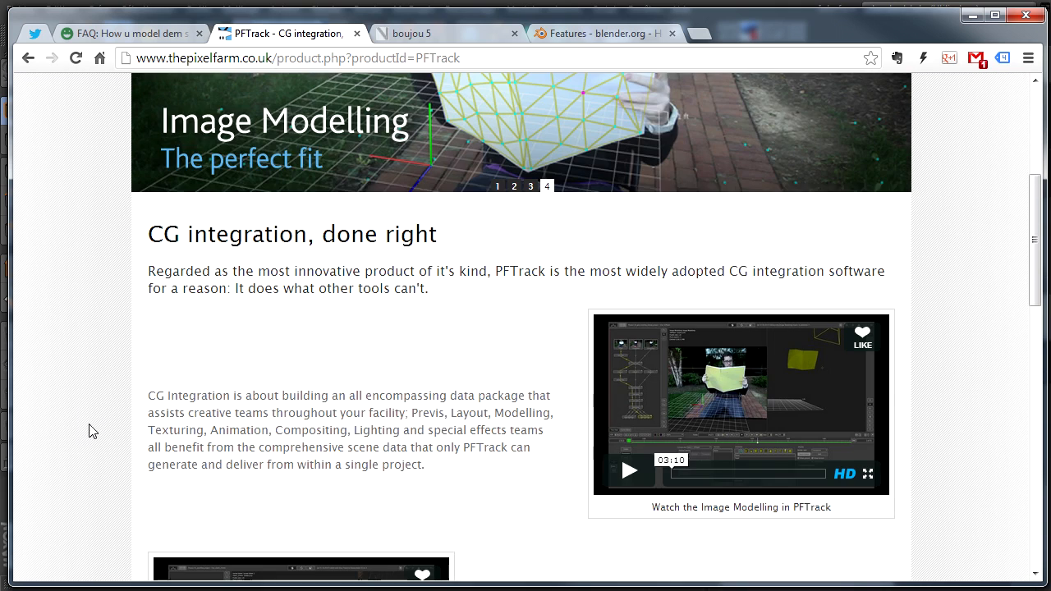
pyautogui.scroll(-3, 342, 410)
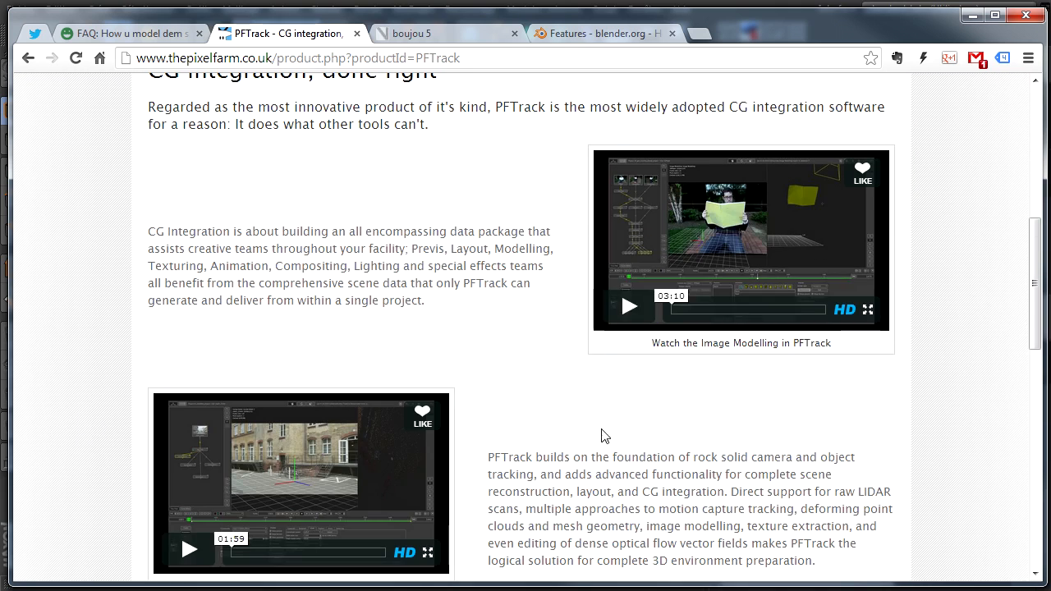
pyautogui.scroll(-2, 590, 465)
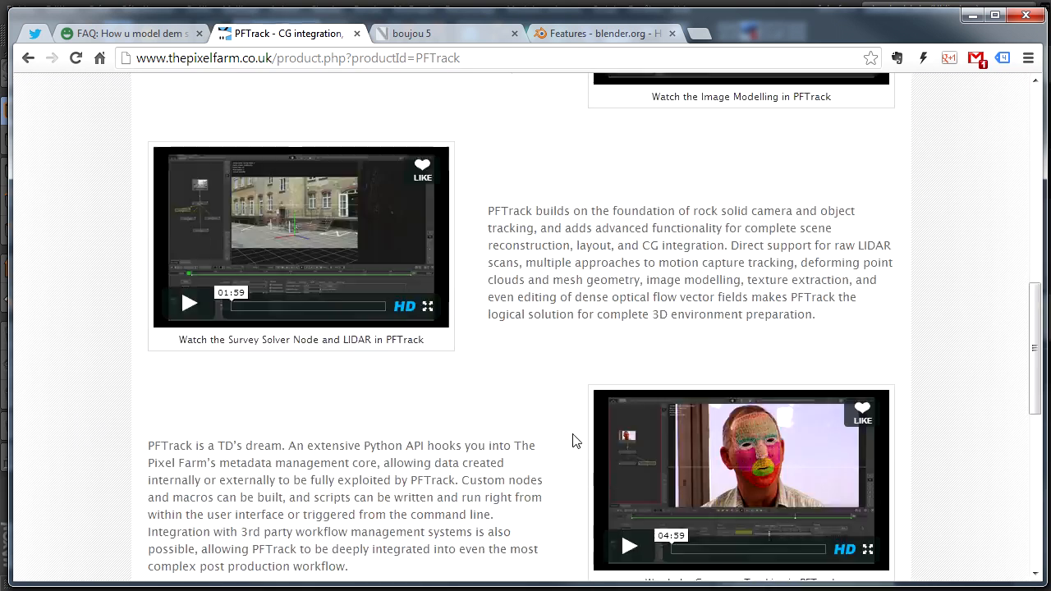
# - Examine the boujou site's home page and the boujou 5 product description with its feature list
pyautogui.click(449, 33)
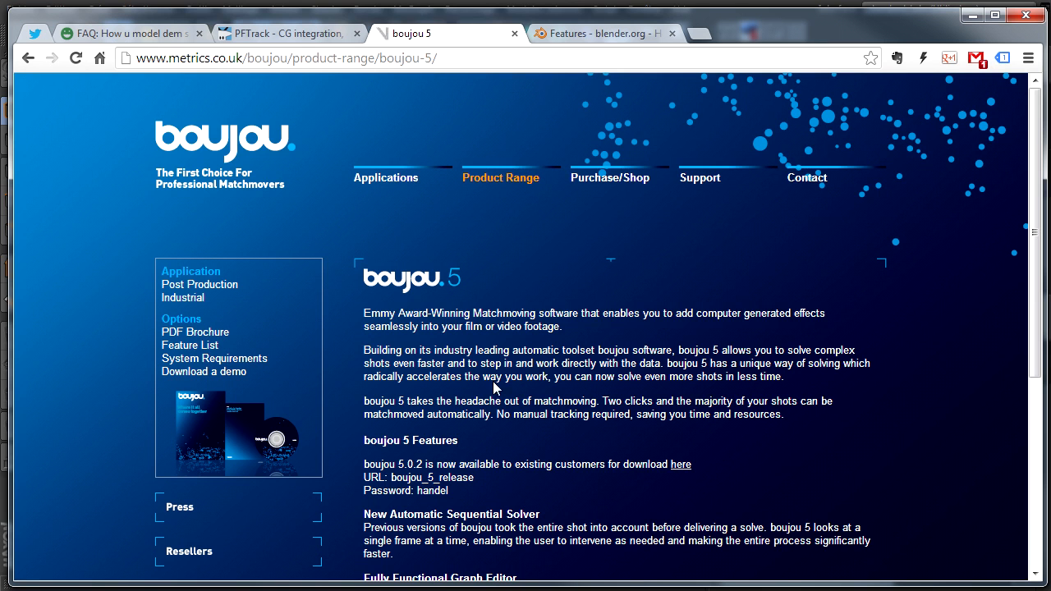
pyautogui.click(209, 148)
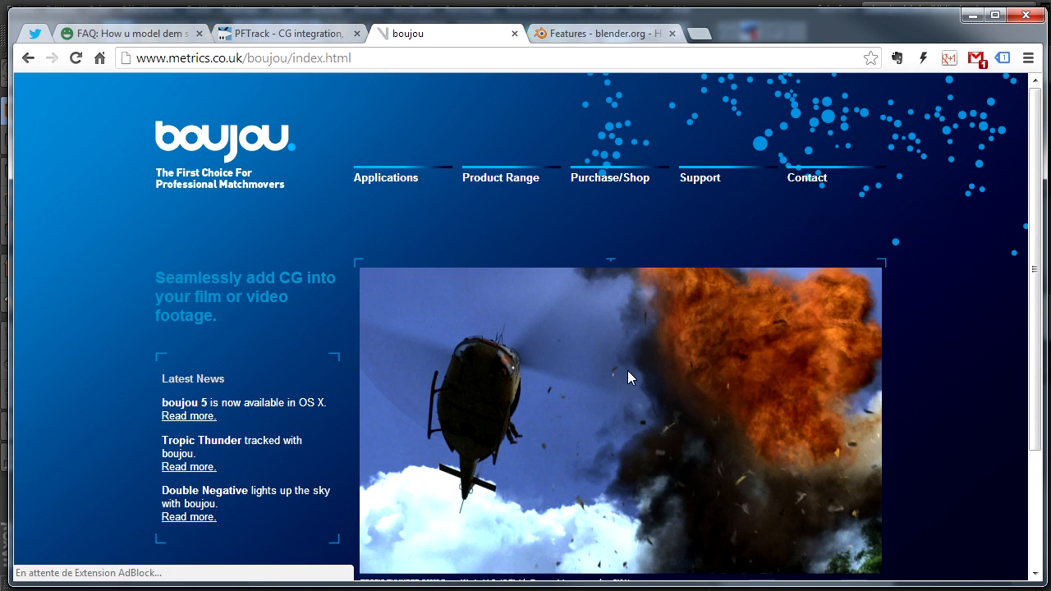
pyautogui.click(493, 194)
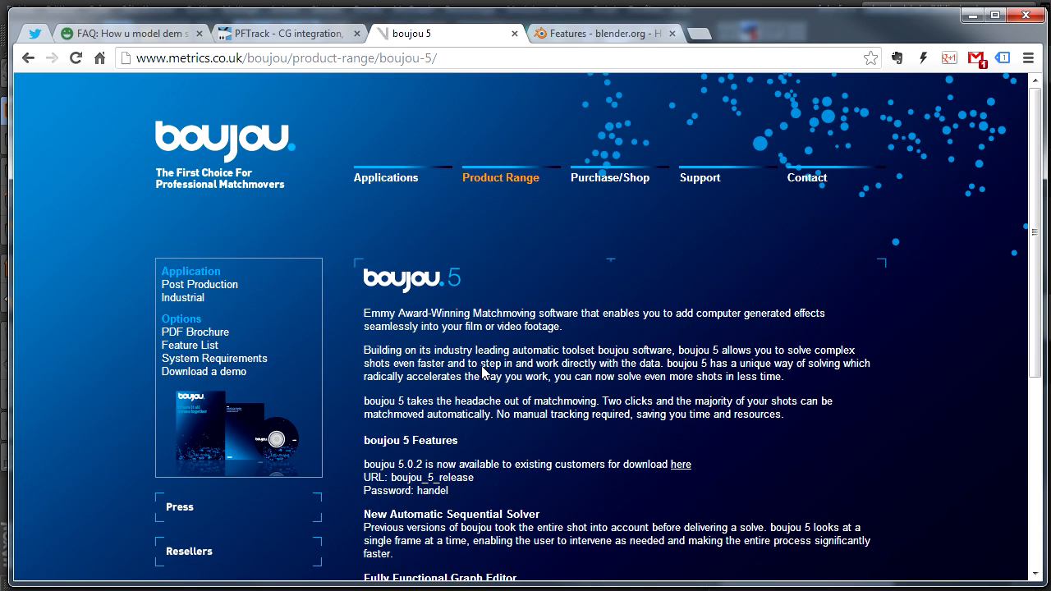
pyautogui.scroll(-1, 648, 425)
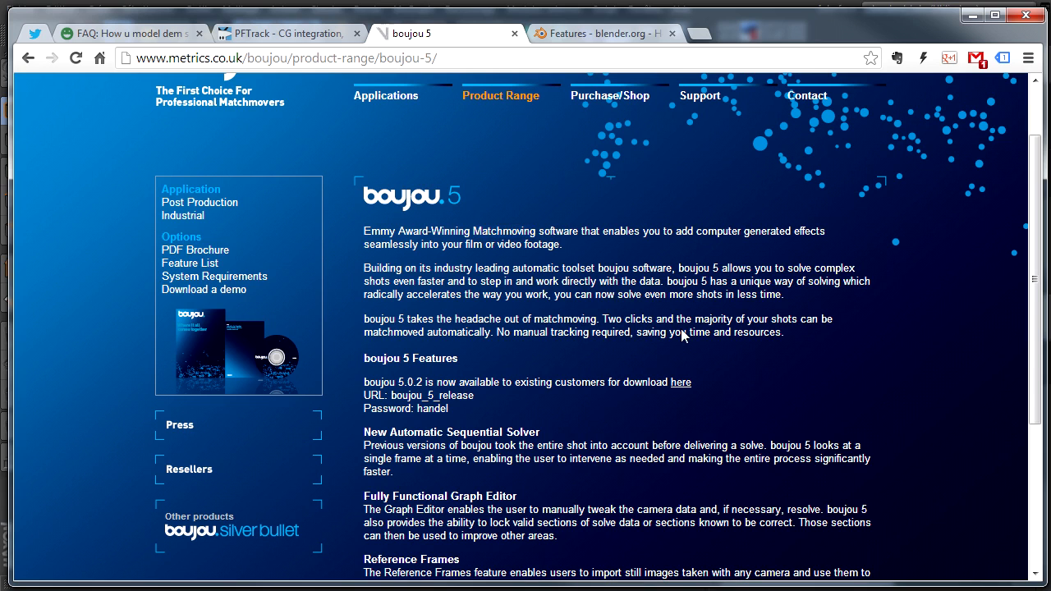
pyautogui.scroll(-1, 669, 400)
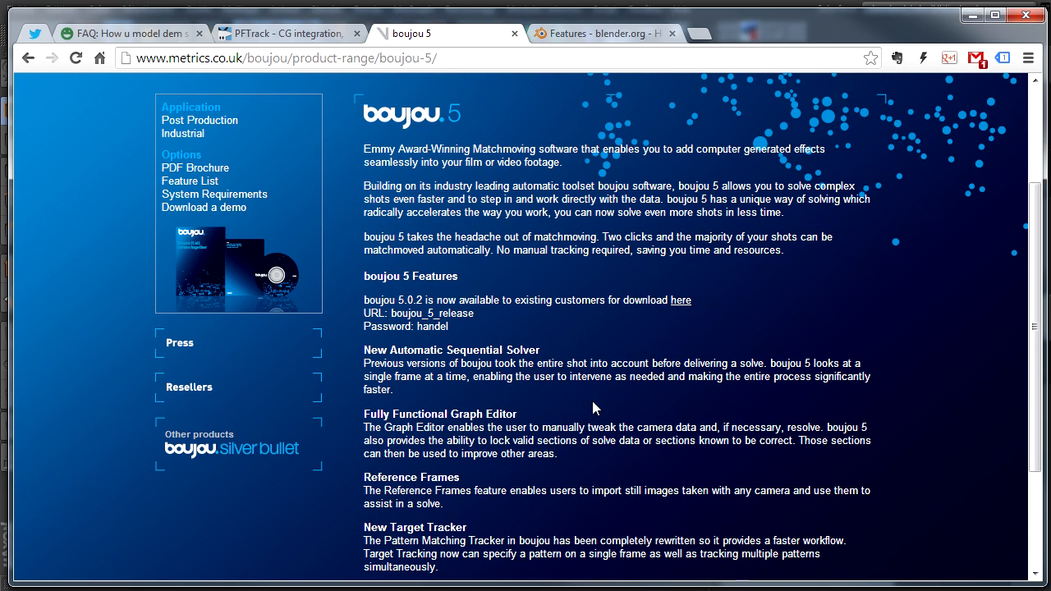
pyautogui.scroll(2, 592, 401)
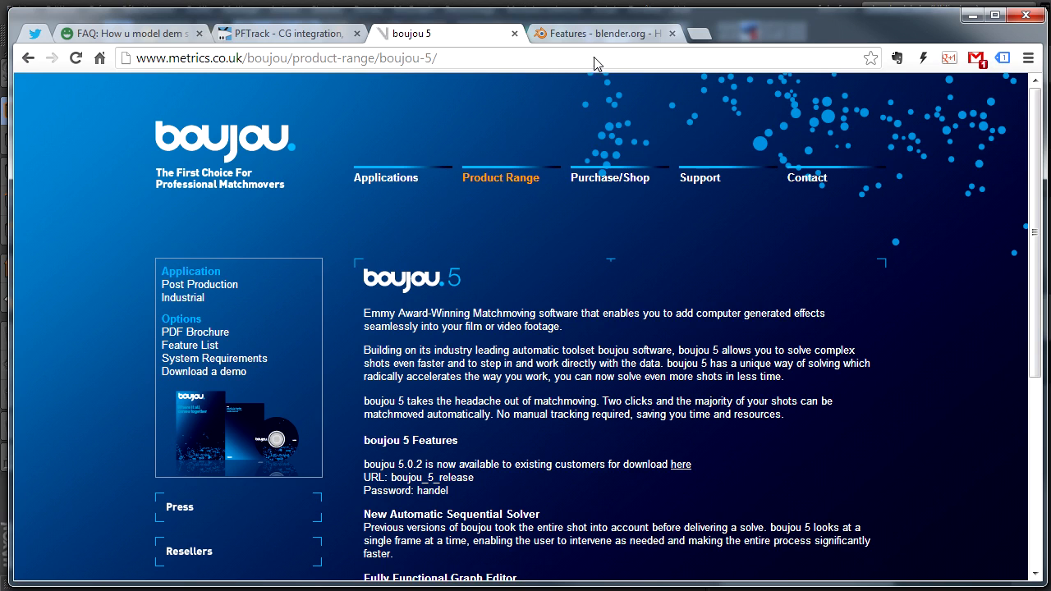
# - Look up the Camera and Object tracking section on Blender's Features page
pyautogui.click(325, 35)
pyautogui.click(402, 34)
pyautogui.click(604, 41)
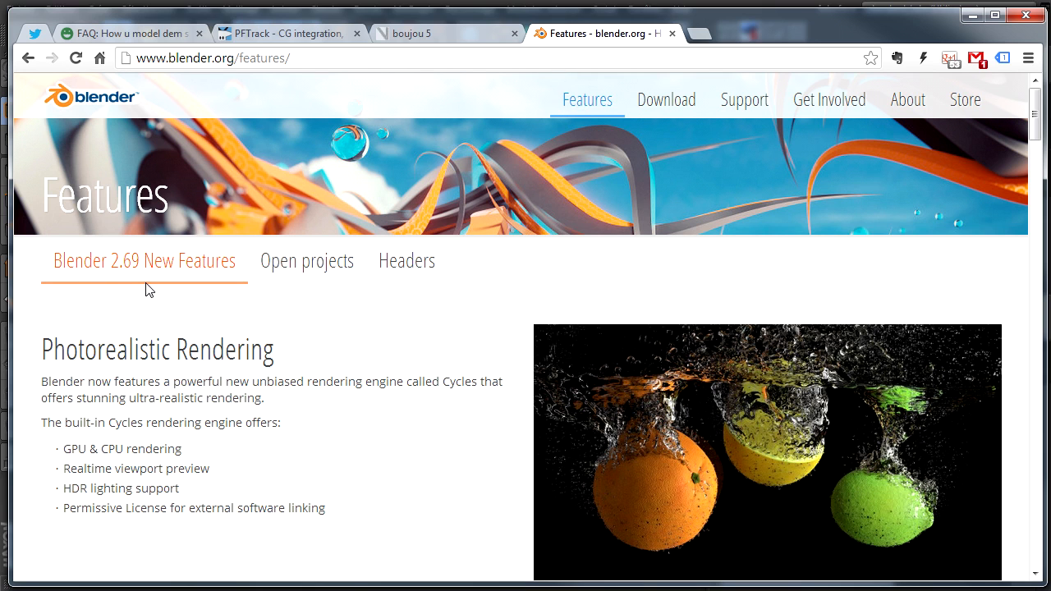
pyautogui.scroll(-1, 321, 317)
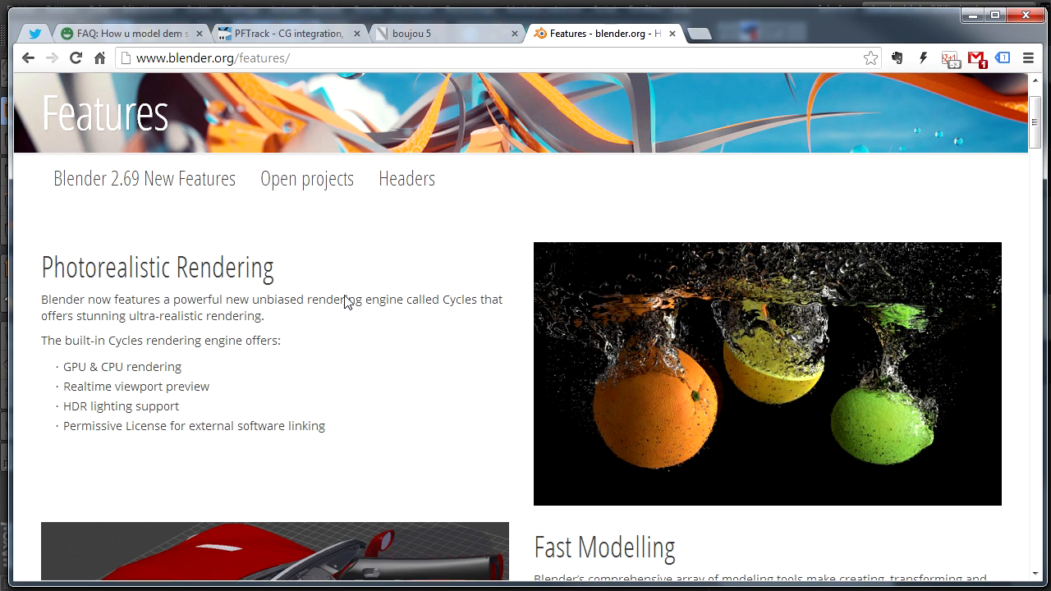
pyautogui.scroll(-3, 424, 304)
pyautogui.scroll(-12, 424, 305)
pyautogui.scroll(-18, 424, 306)
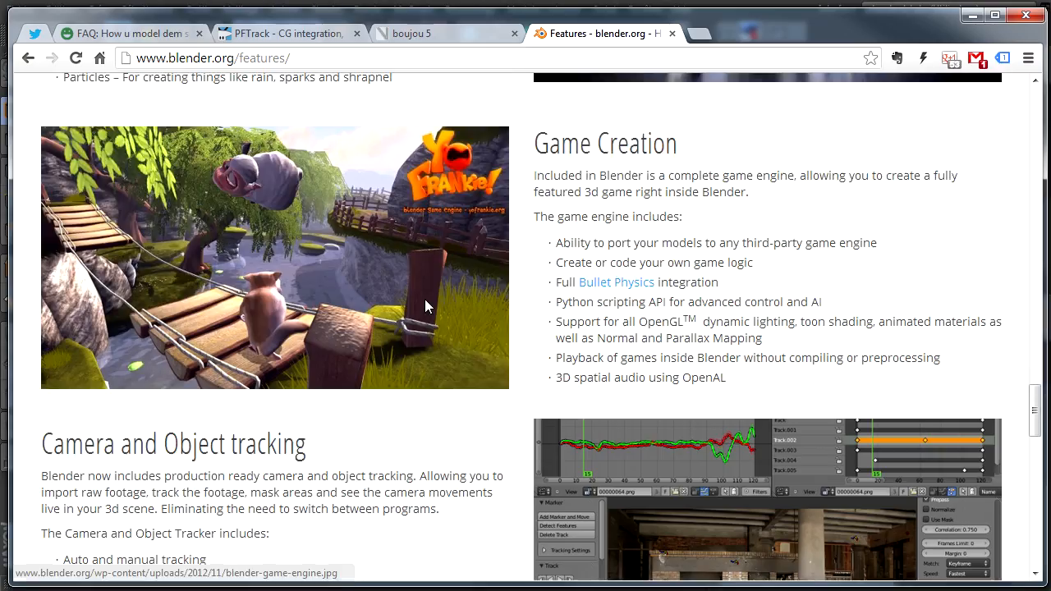
pyautogui.scroll(-3, 424, 302)
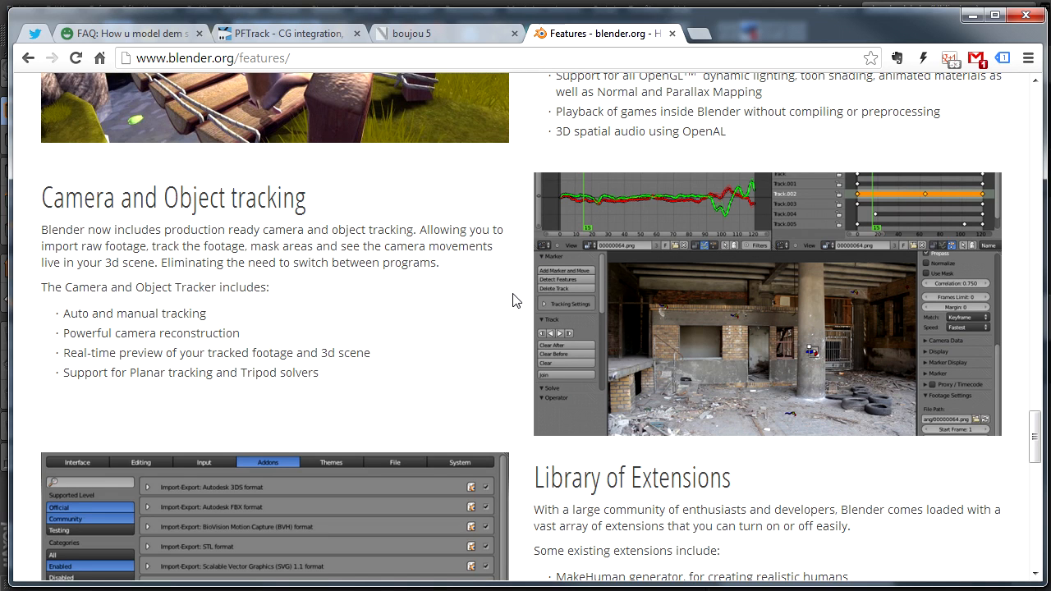
# - Switch back to CINEMA 4D and add a background object (Arrière plan) to the empty project
pyautogui.click(608, 309)
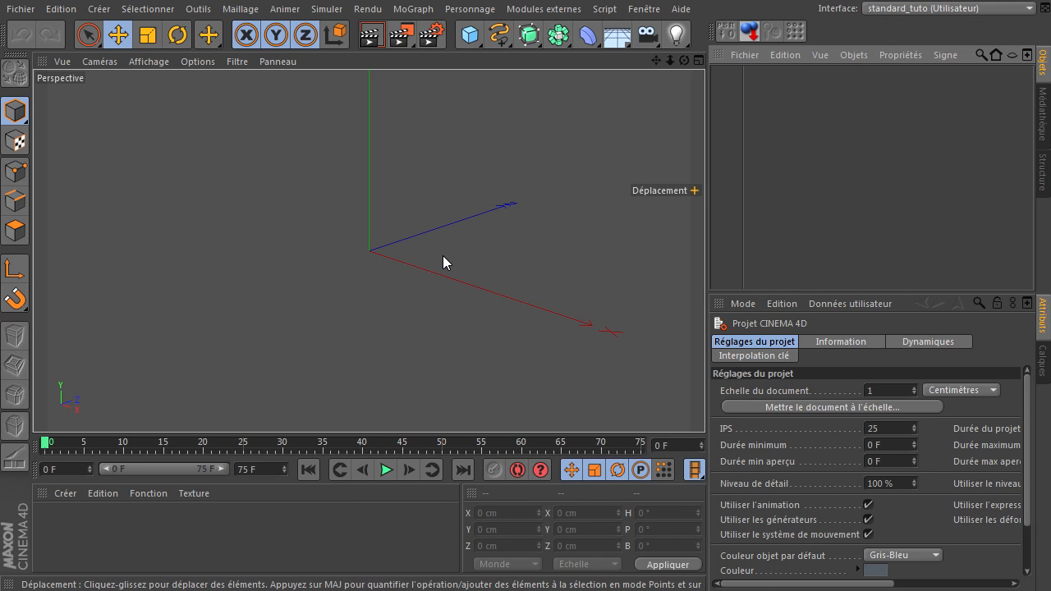
pyautogui.click(616, 35)
pyautogui.click(694, 172)
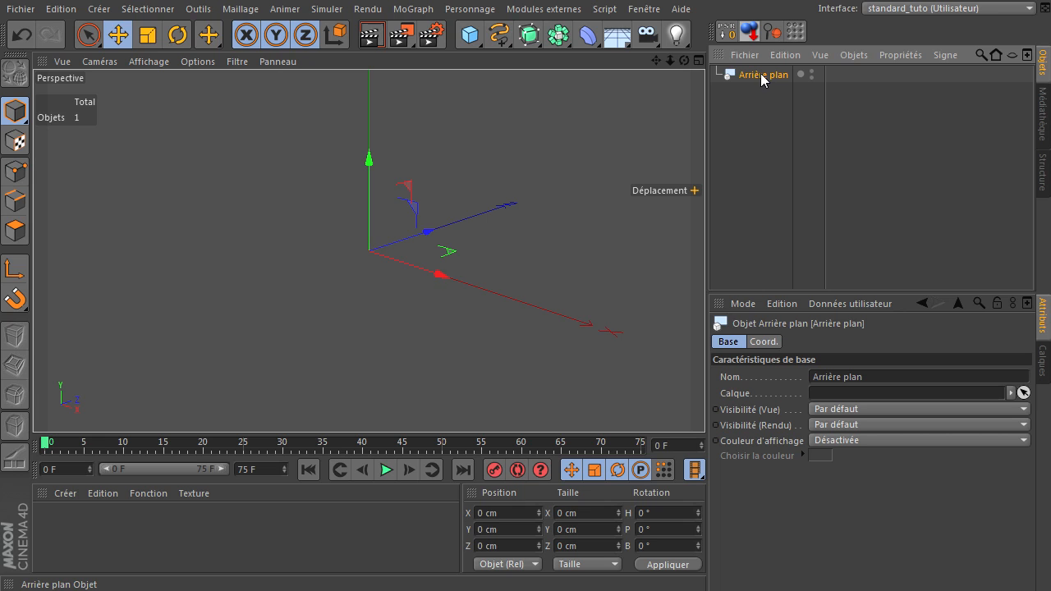
# - Add a null object and move it to about X 470 cm, Y 165 cm
pyautogui.scroll(-2, 350, 260)
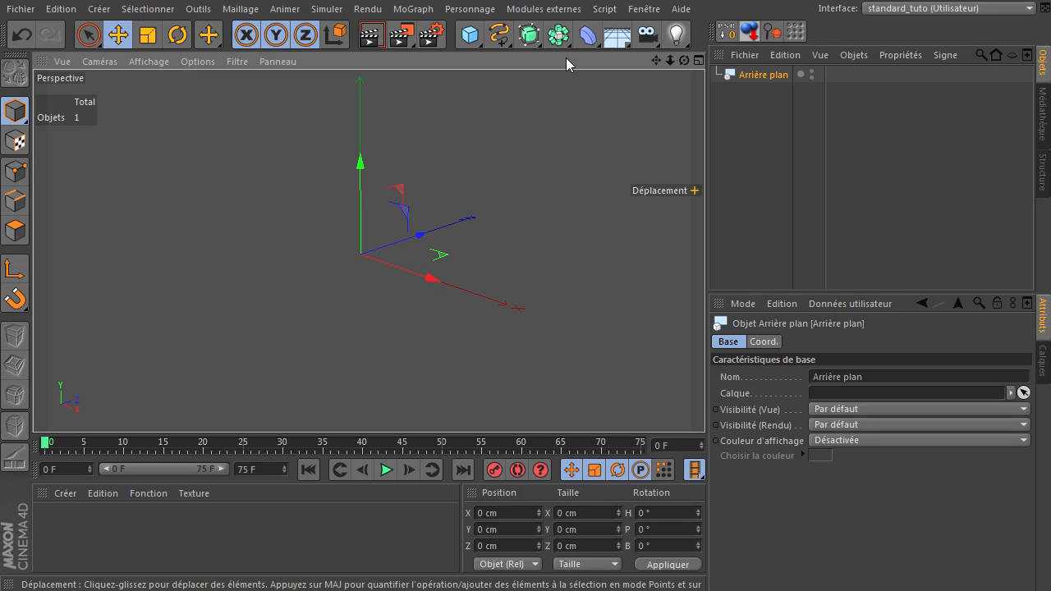
pyautogui.click(469, 35)
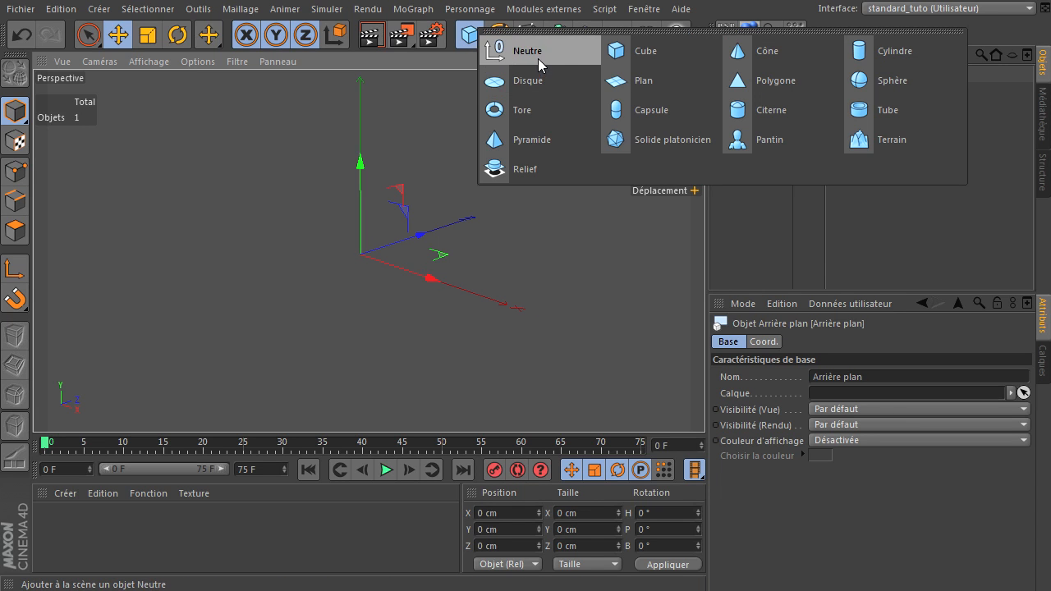
pyautogui.click(538, 58)
pyautogui.moveTo(378, 258); pyautogui.dragTo(623, 168)
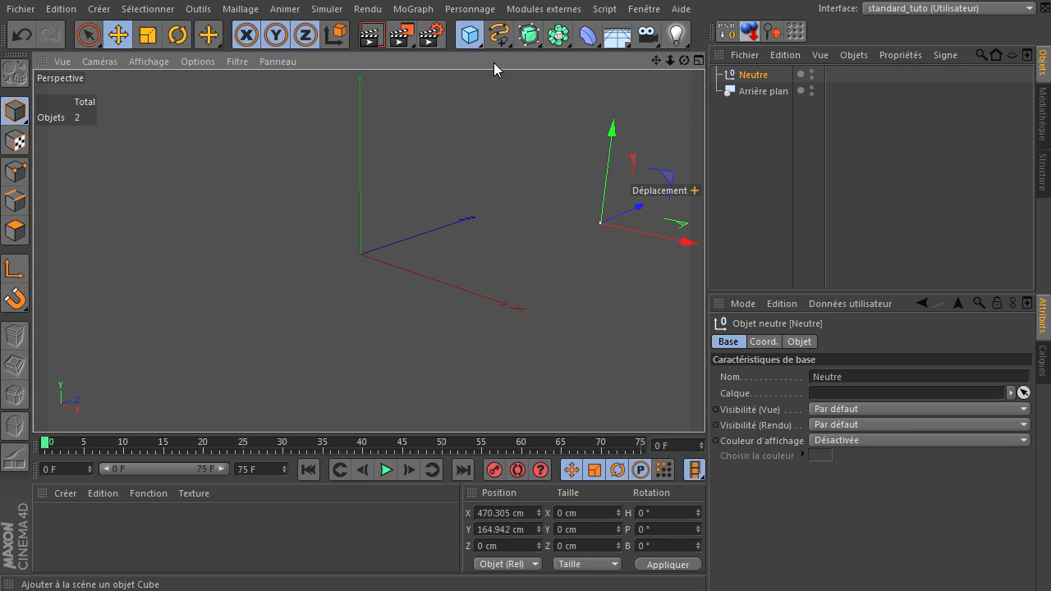
# - Add a second null object and move it to about Y 177 cm, Z -311 cm
pyautogui.click(469, 34)
pyautogui.click(526, 47)
pyautogui.moveTo(422, 224); pyautogui.dragTo(234, 140)
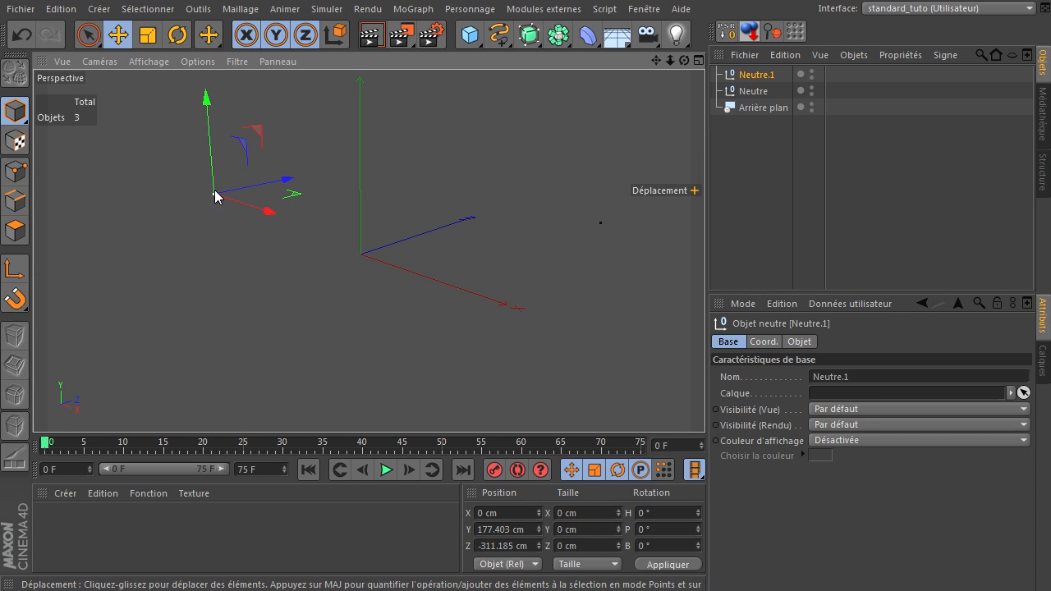
# - Move the second null object to about Z 410 cm and switch to the corridor project Sans titre 4
pyautogui.moveTo(227, 200); pyautogui.dragTo(626, 153)
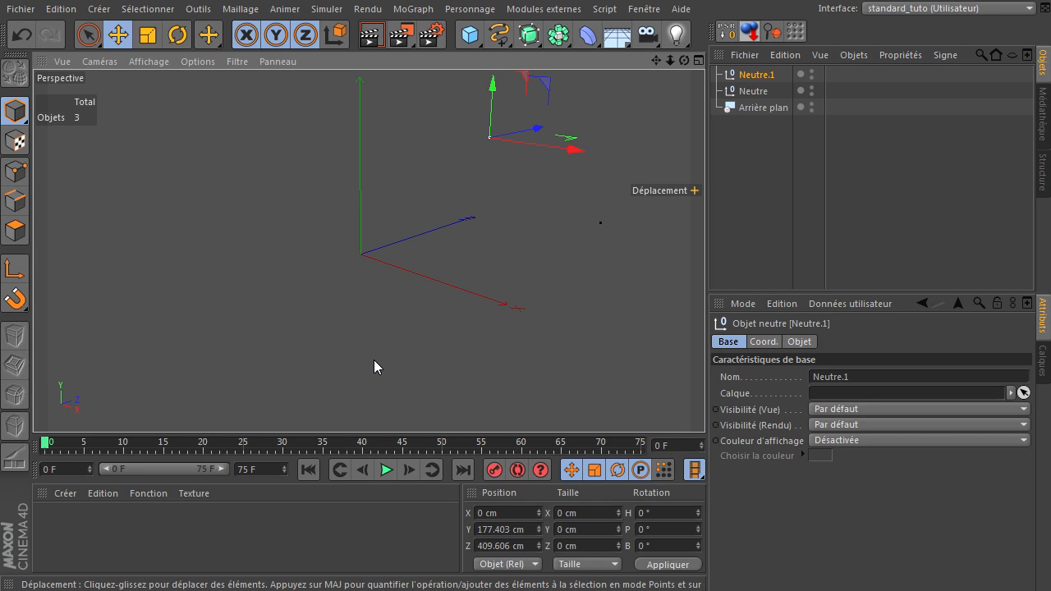
pyautogui.click(644, 8)
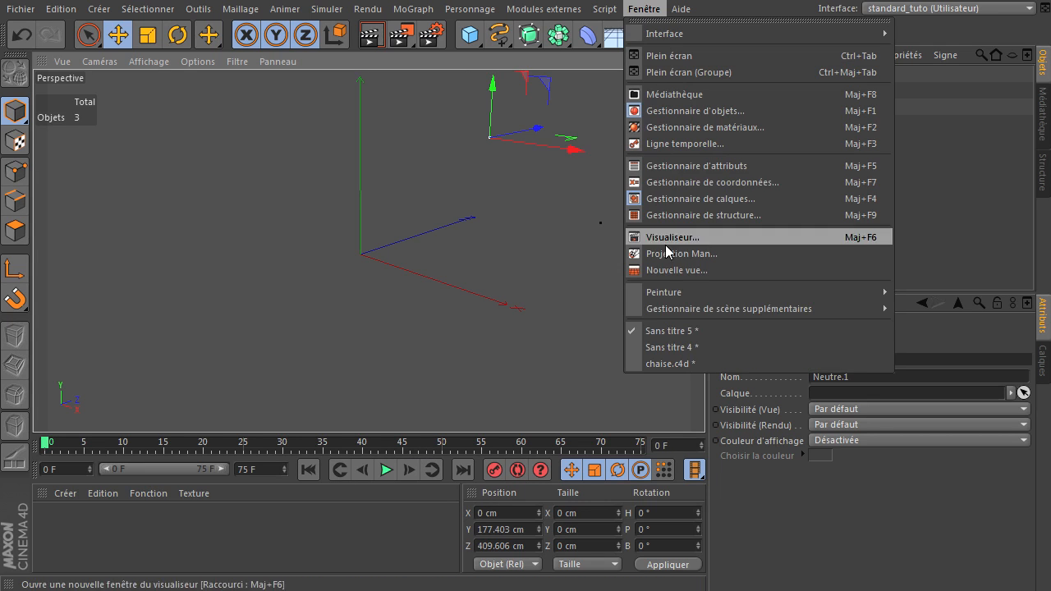
pyautogui.click(673, 338)
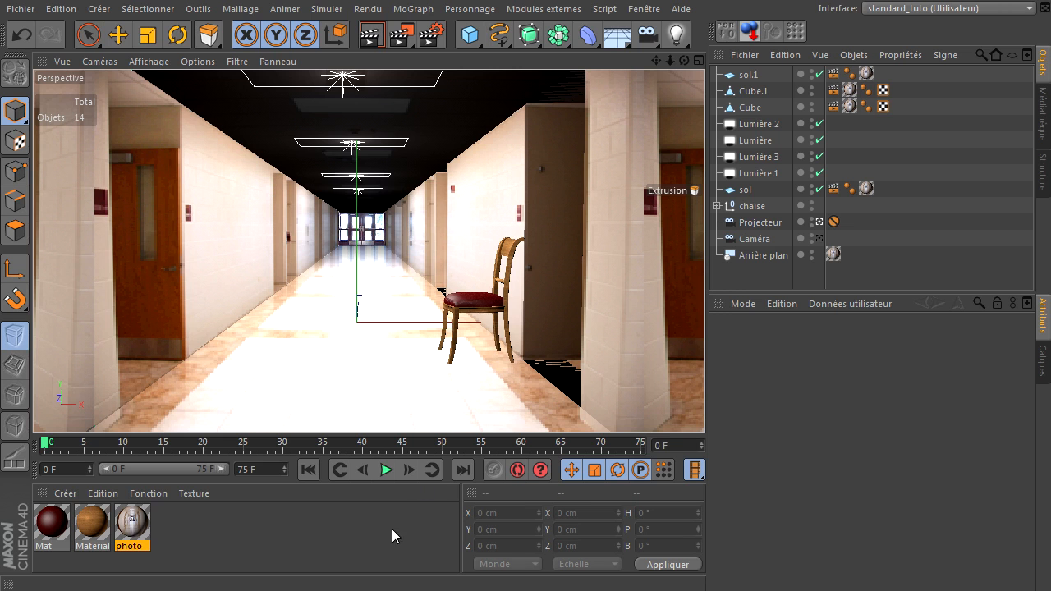
# - Switch to the browser and review the boujou 5 and PFTrack product pages for camera tracking software
pyautogui.hotkey('alt', 'Tab')
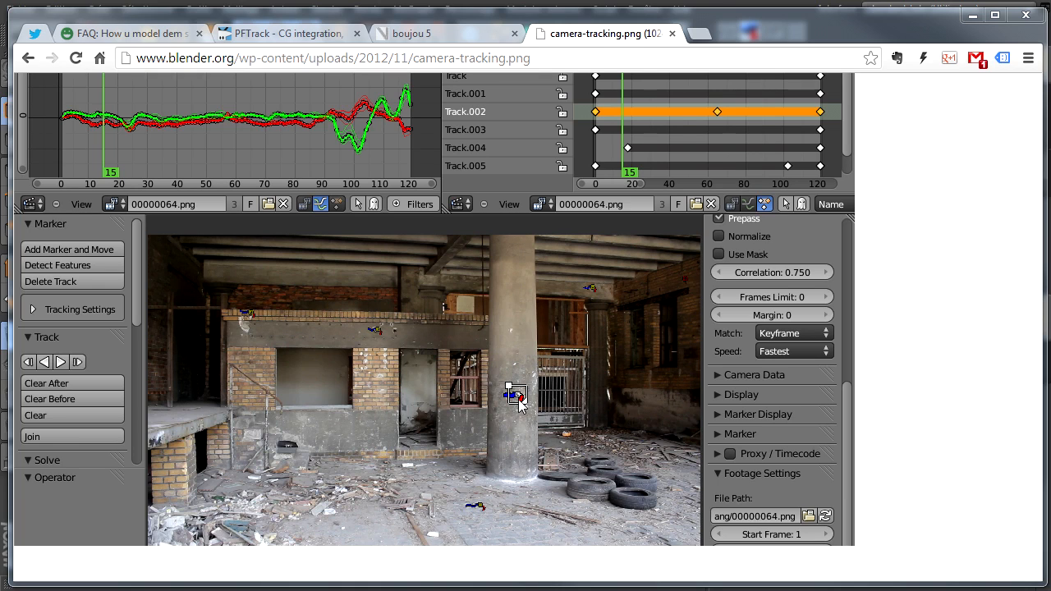
pyautogui.click(441, 33)
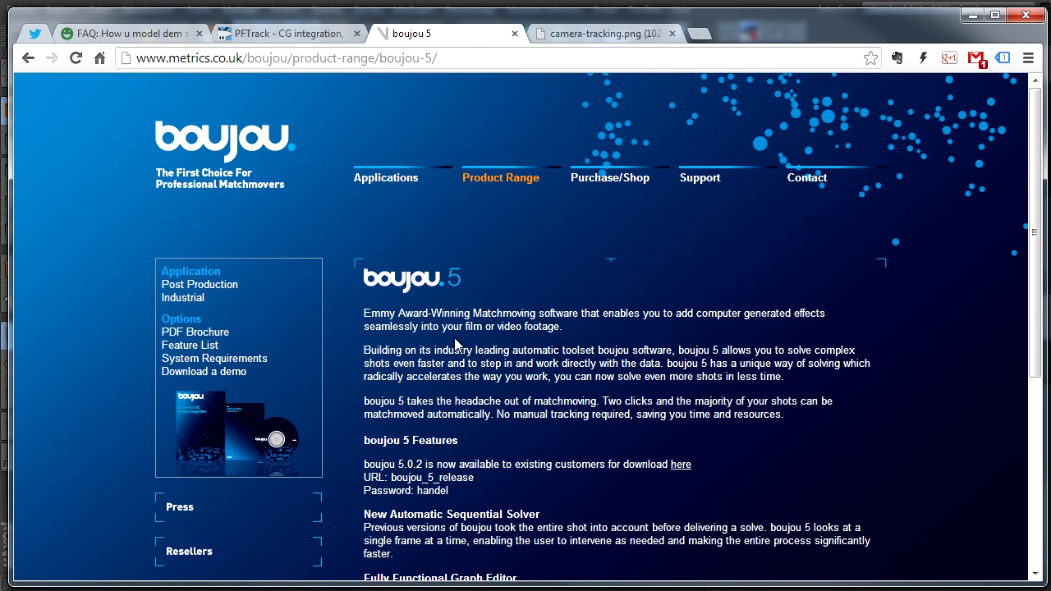
pyautogui.scroll(-2, 451, 335)
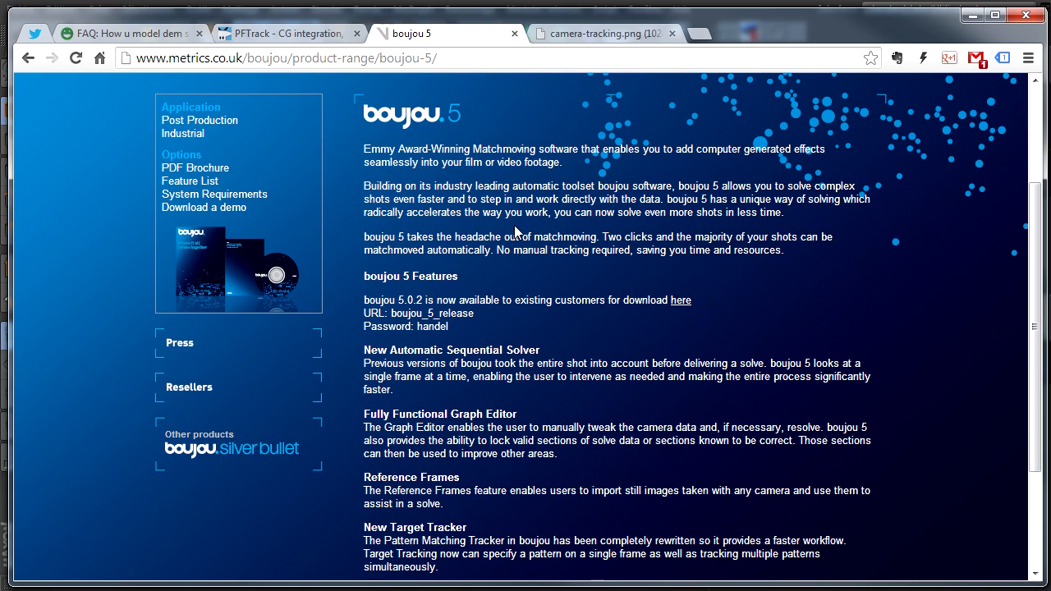
pyautogui.click(300, 34)
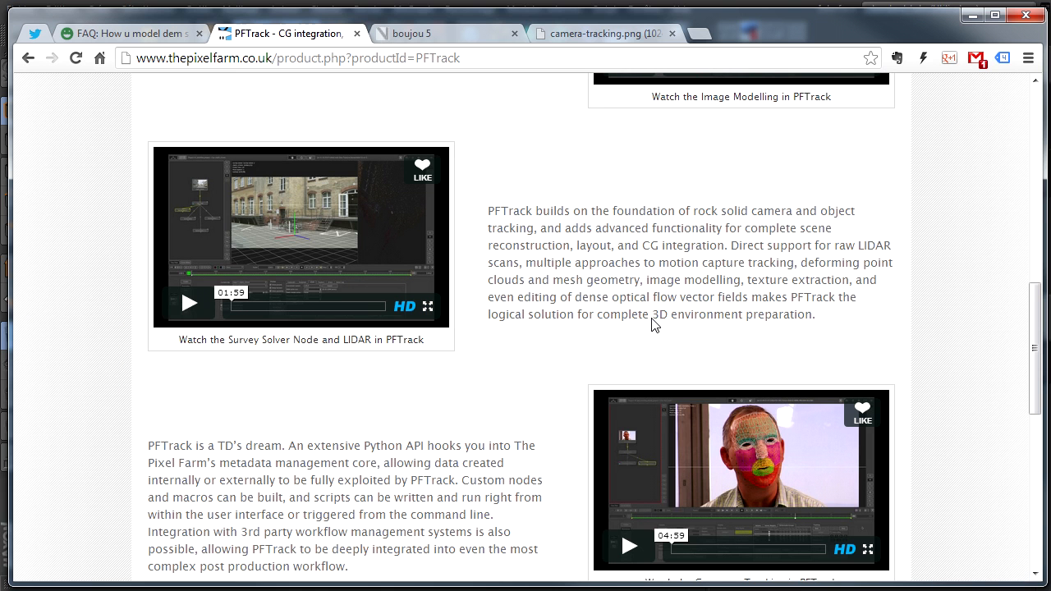
pyautogui.scroll(-1, 486, 435)
pyautogui.scroll(4, 484, 433)
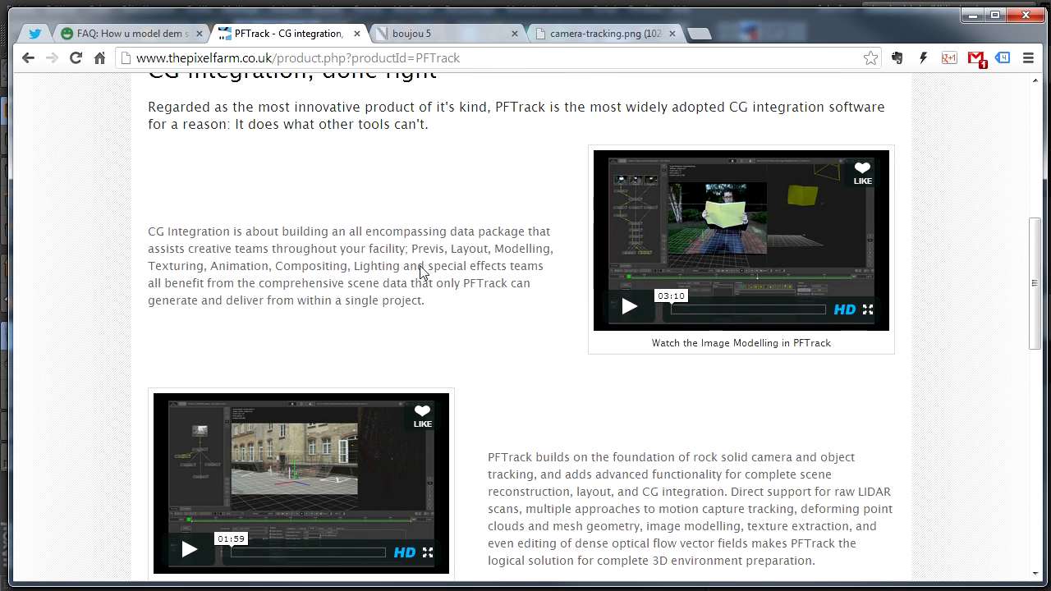
pyautogui.click(597, 37)
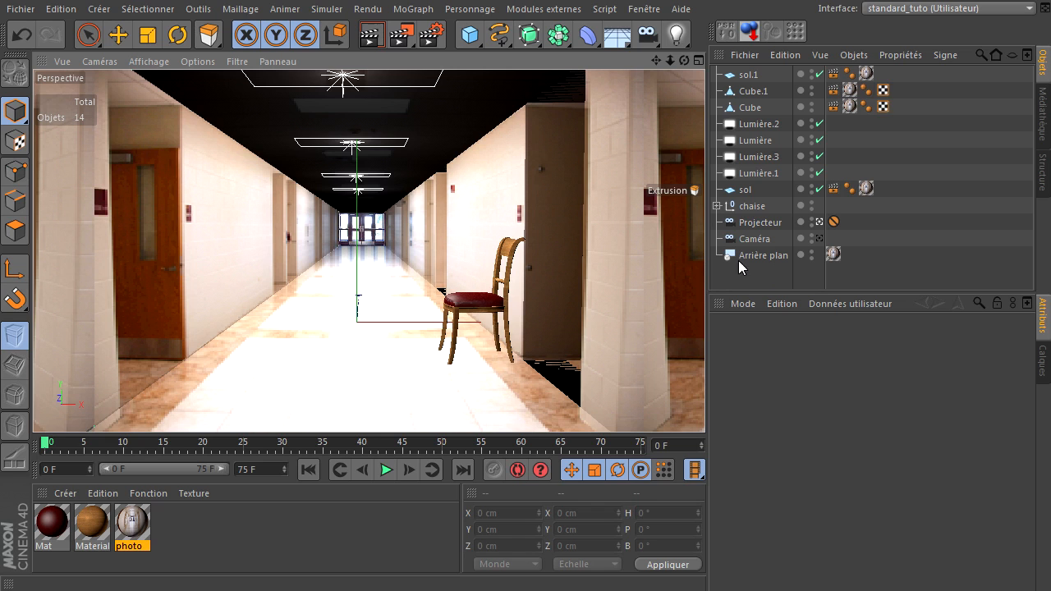
# - Render the corridor view and add Global Illumination (Illumination globale) to the render settings with a diffusion depth of 2
pyautogui.click(370, 37)
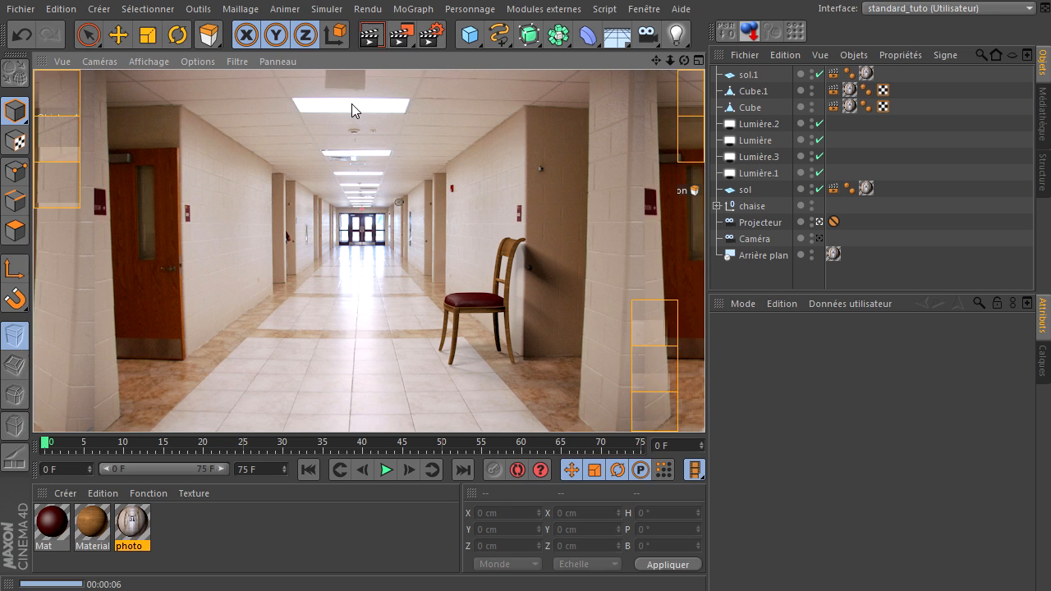
pyautogui.click(773, 127)
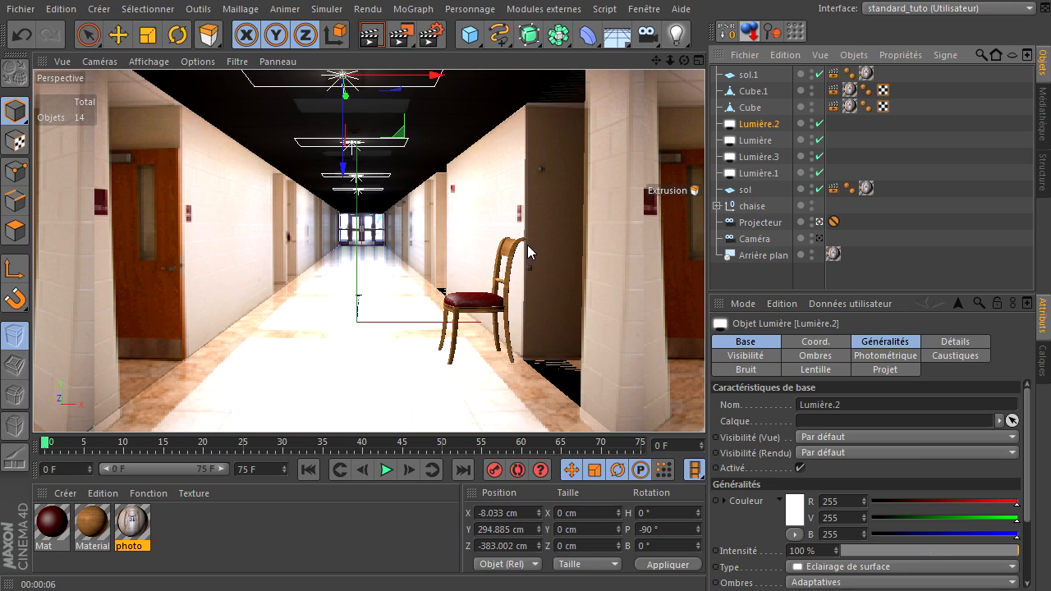
pyautogui.click(432, 35)
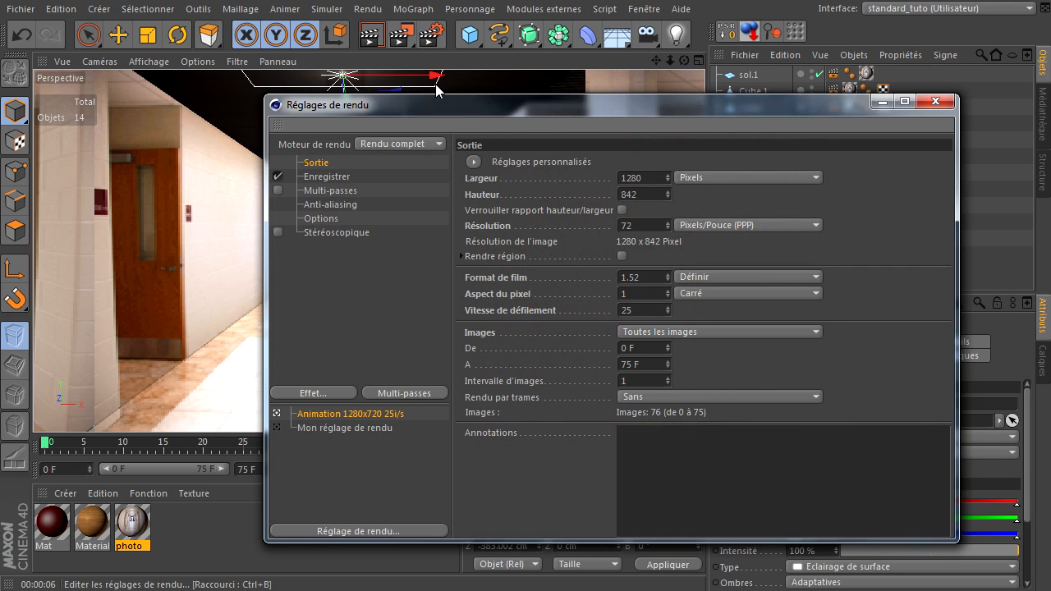
pyautogui.click(280, 394)
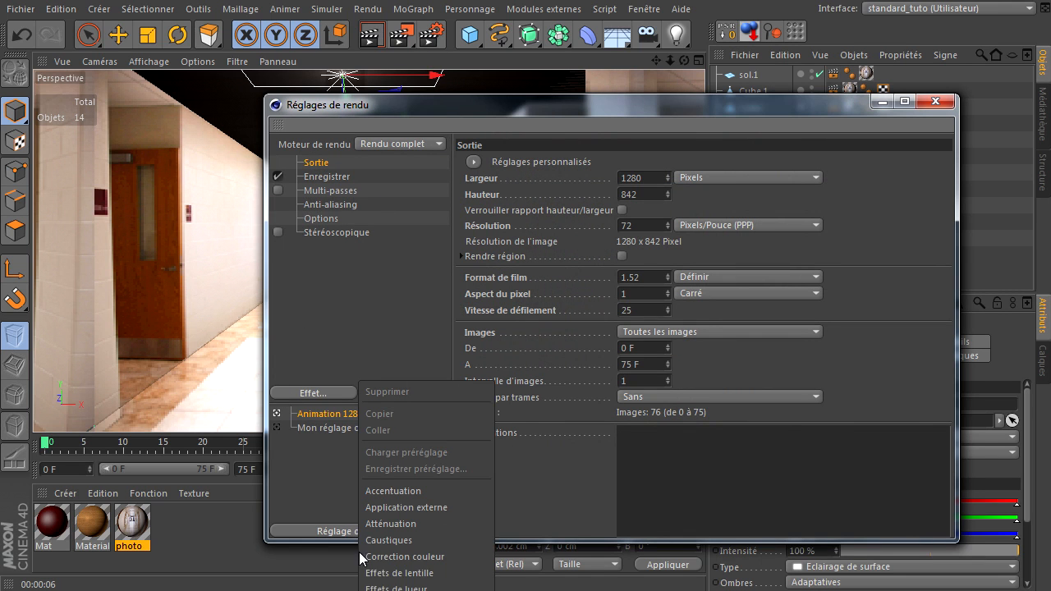
pyautogui.click(402, 590)
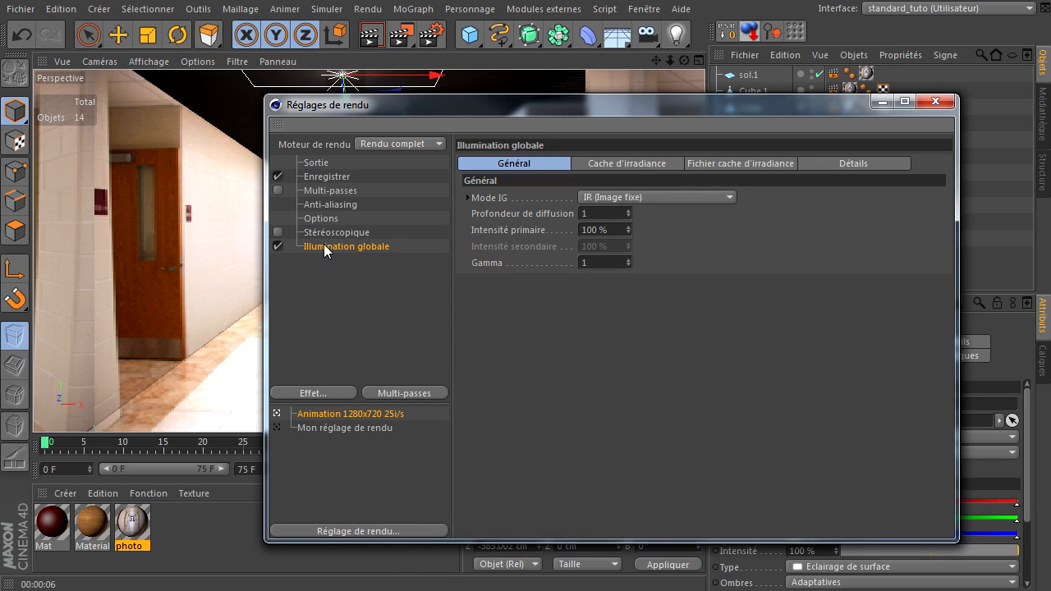
pyautogui.click(630, 211)
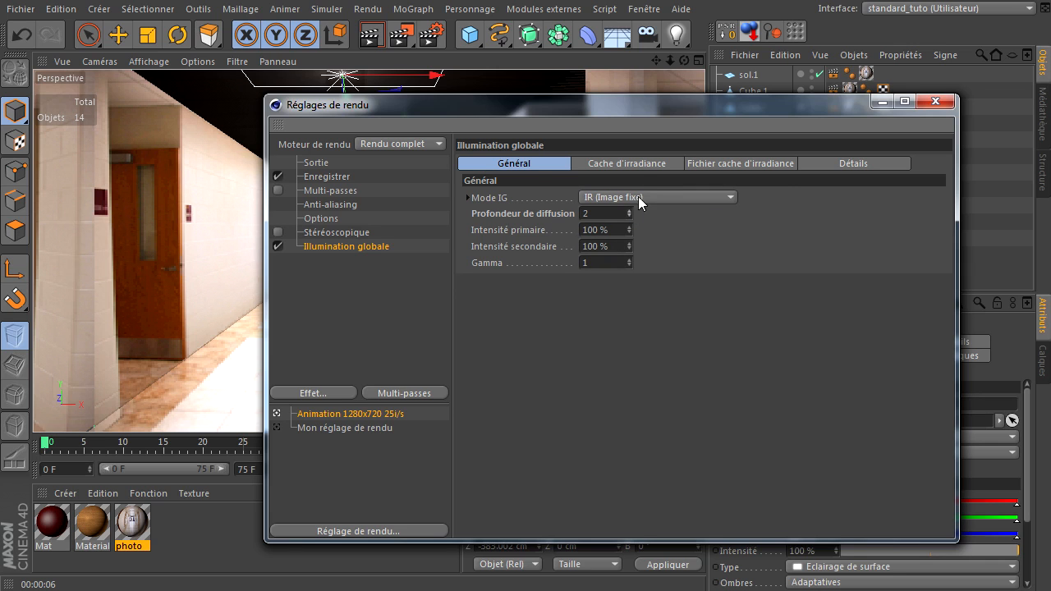
# - Set the irradiance cache's stochastic samples and record density both to Basse
pyautogui.click(636, 166)
pyautogui.click(677, 198)
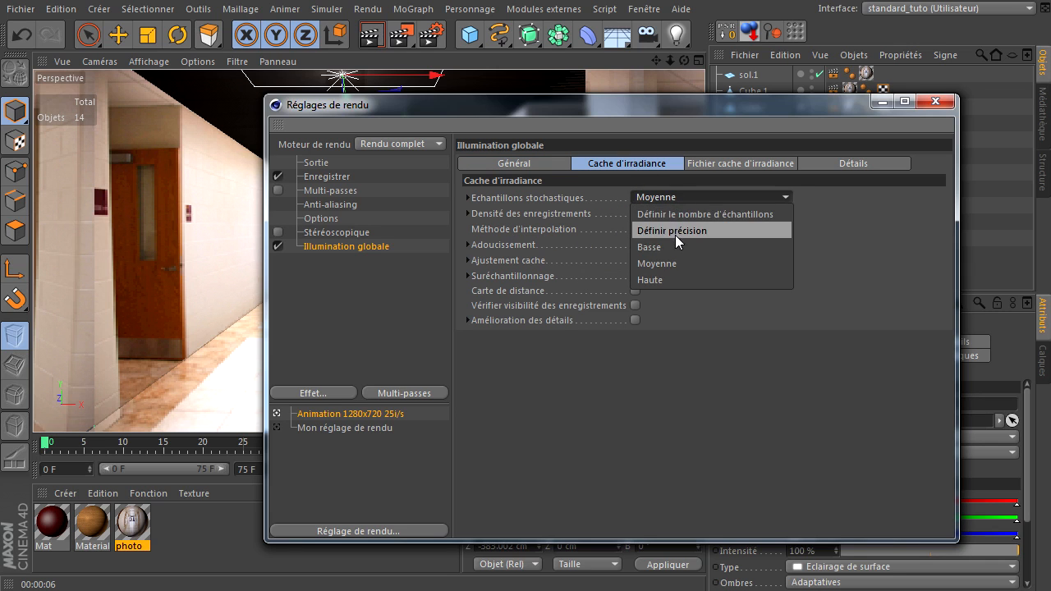
pyautogui.click(675, 246)
pyautogui.click(687, 213)
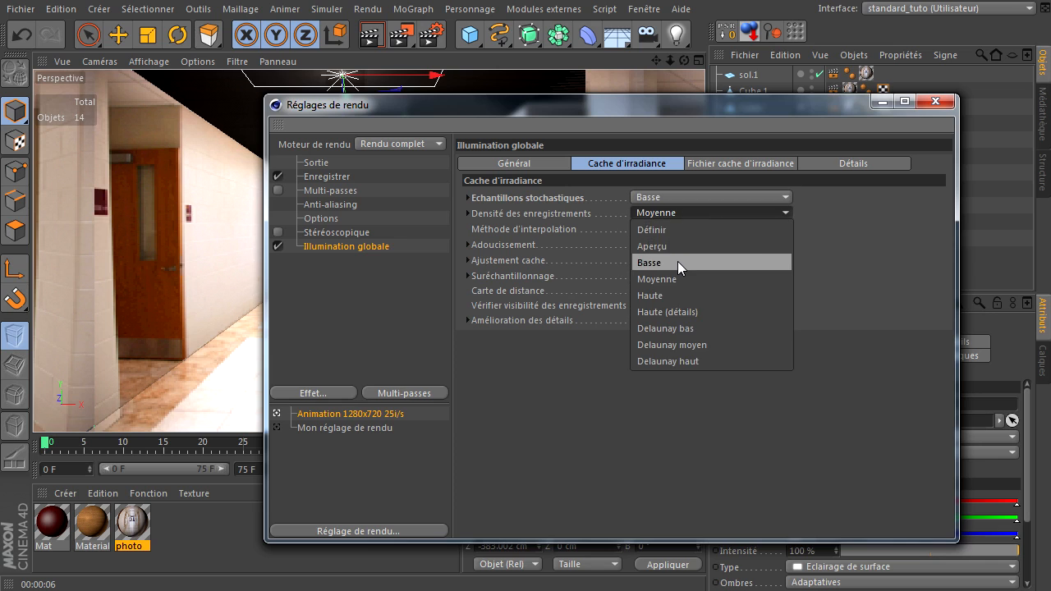
pyautogui.click(677, 261)
# - Set the Global Illumination mode to IR + QMC (Image fixe)
pyautogui.click(531, 168)
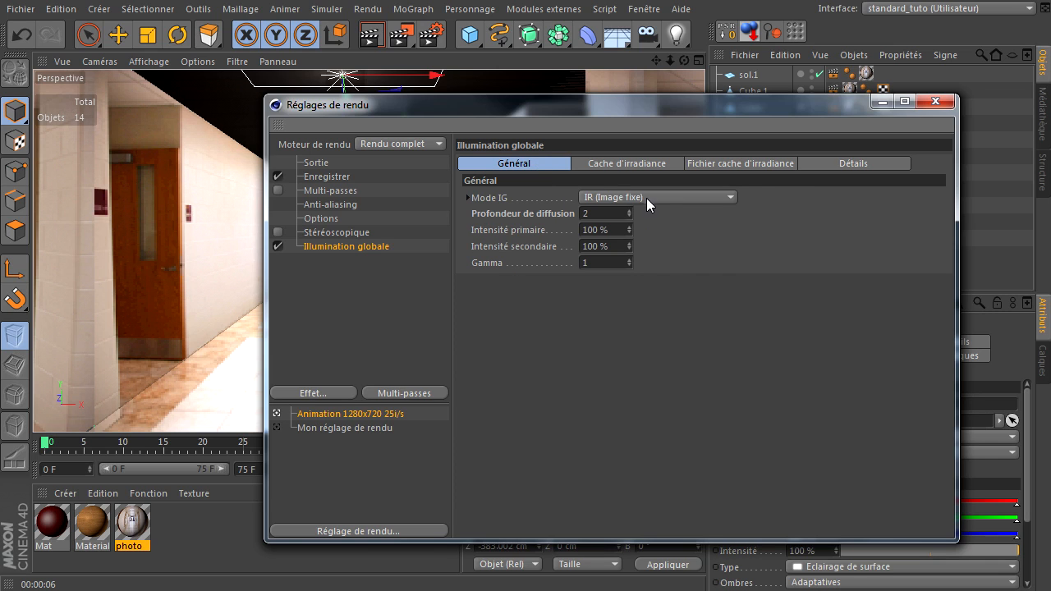
pyautogui.click(646, 198)
pyautogui.click(654, 276)
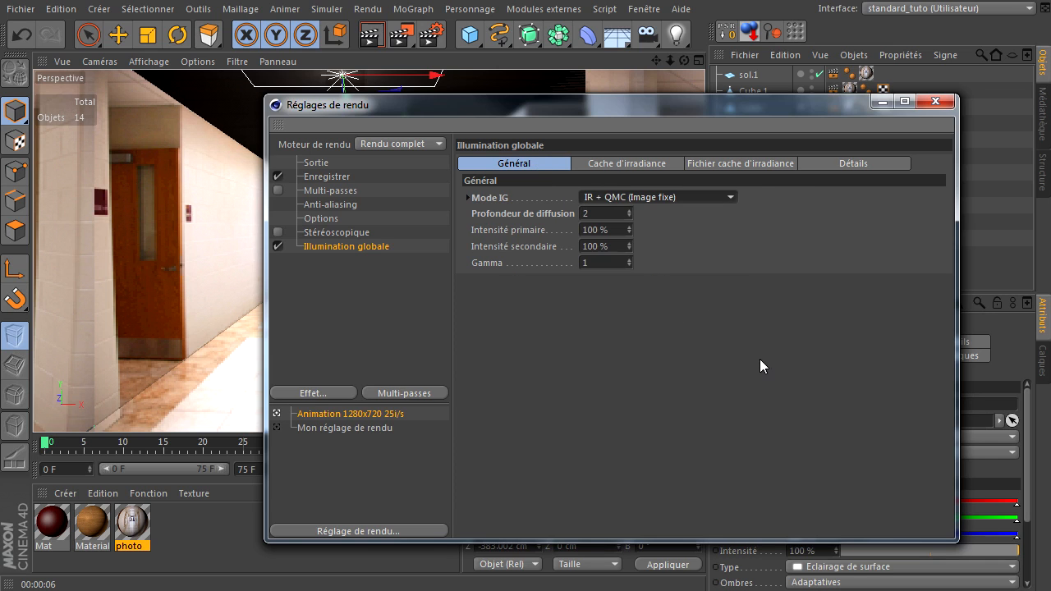
# - Add Ambient Occlusion (Occlusion ambiante) to the render settings and lighten its gradient's black knot to dark gray
pyautogui.moveTo(747, 105); pyautogui.dragTo(583, 103)
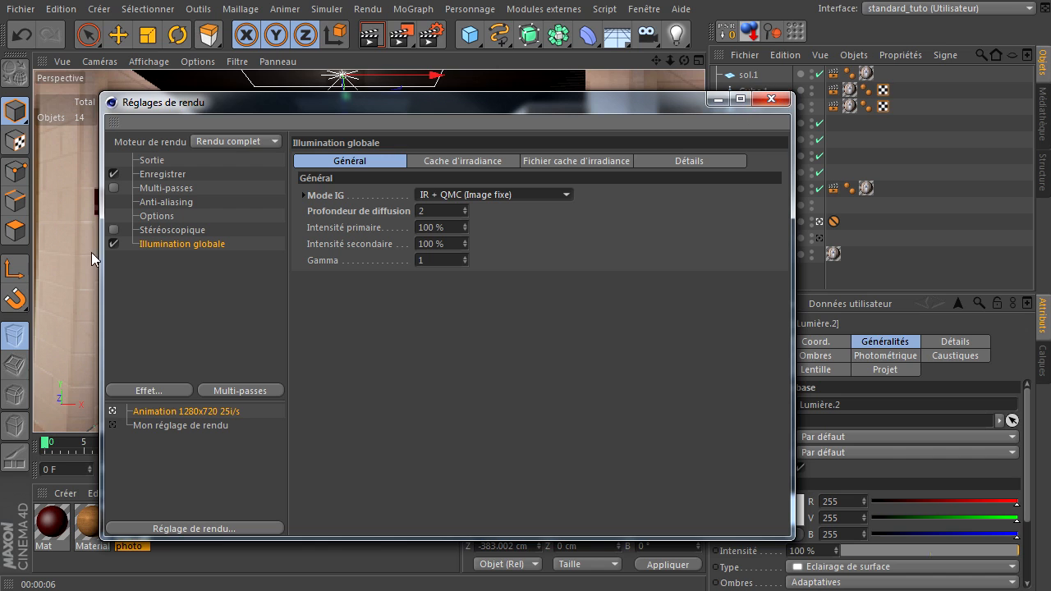
pyautogui.click(118, 393)
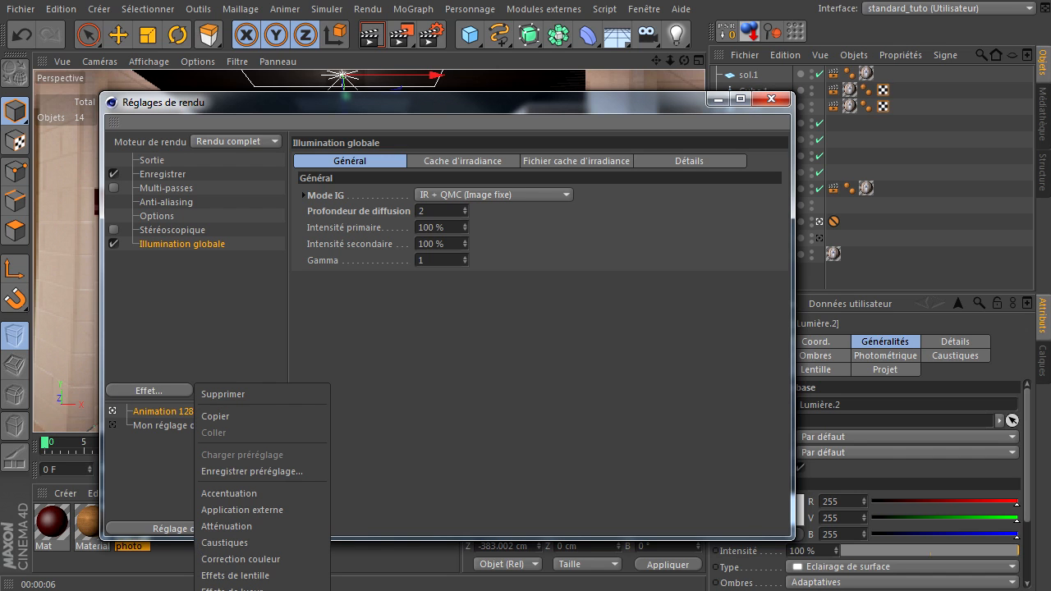
pyautogui.click(238, 590)
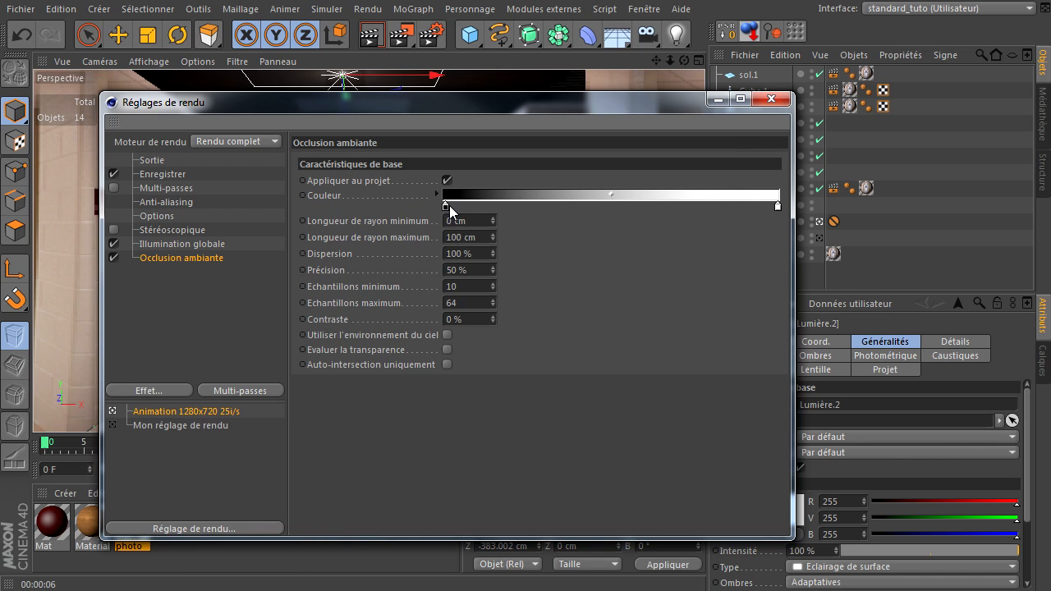
pyautogui.doubleClick(444, 208)
pyautogui.moveTo(397, 217); pyautogui.dragTo(341, 220)
pyautogui.click(403, 284)
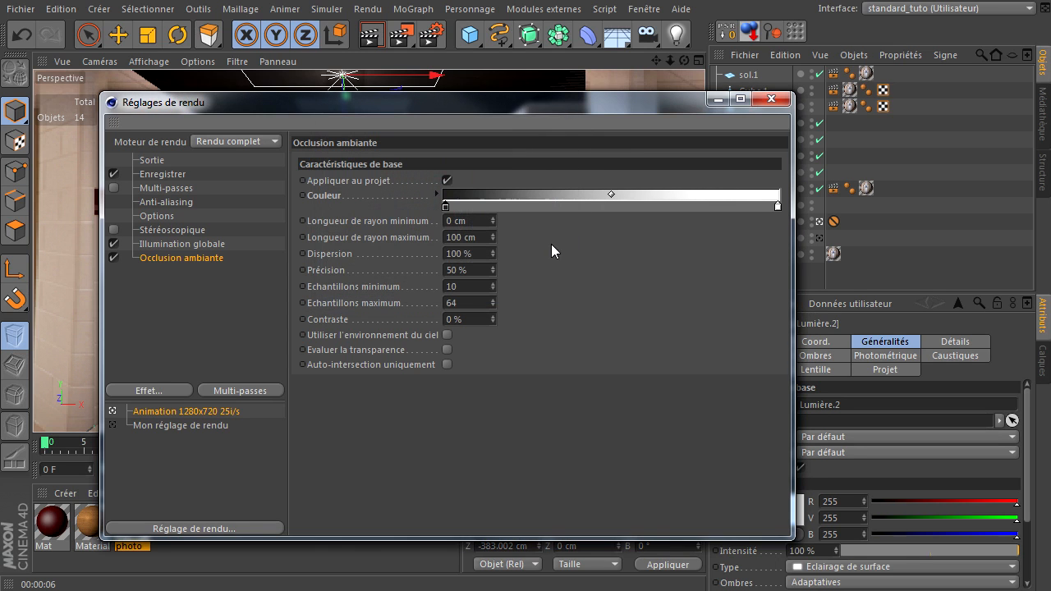
# - Shift the ambient occlusion gradient's midpoint toward the dark end and render the corridor view again
pyautogui.moveTo(611, 193); pyautogui.dragTo(544, 204)
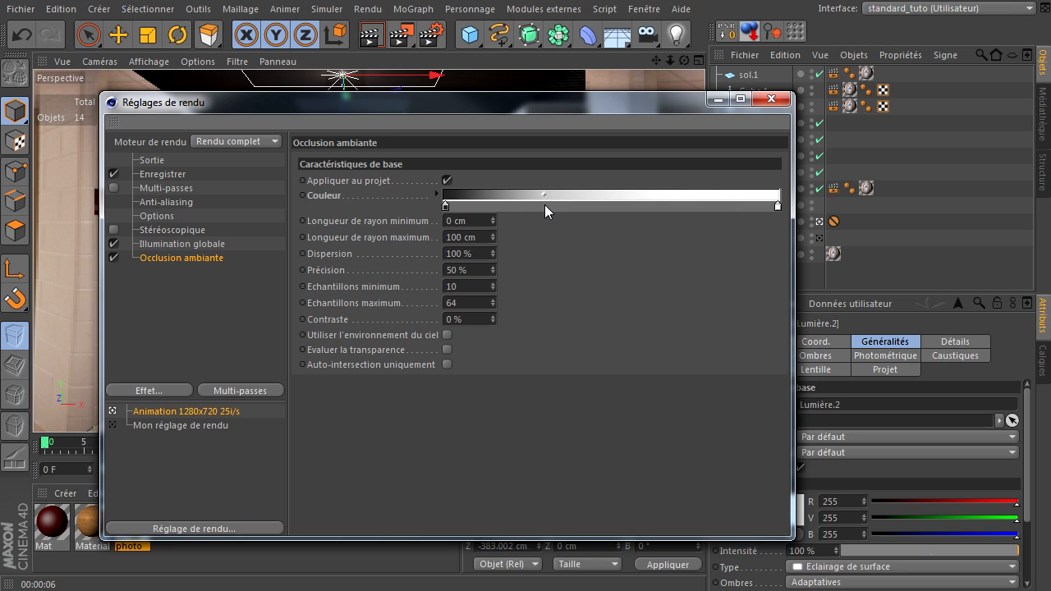
pyautogui.click(771, 99)
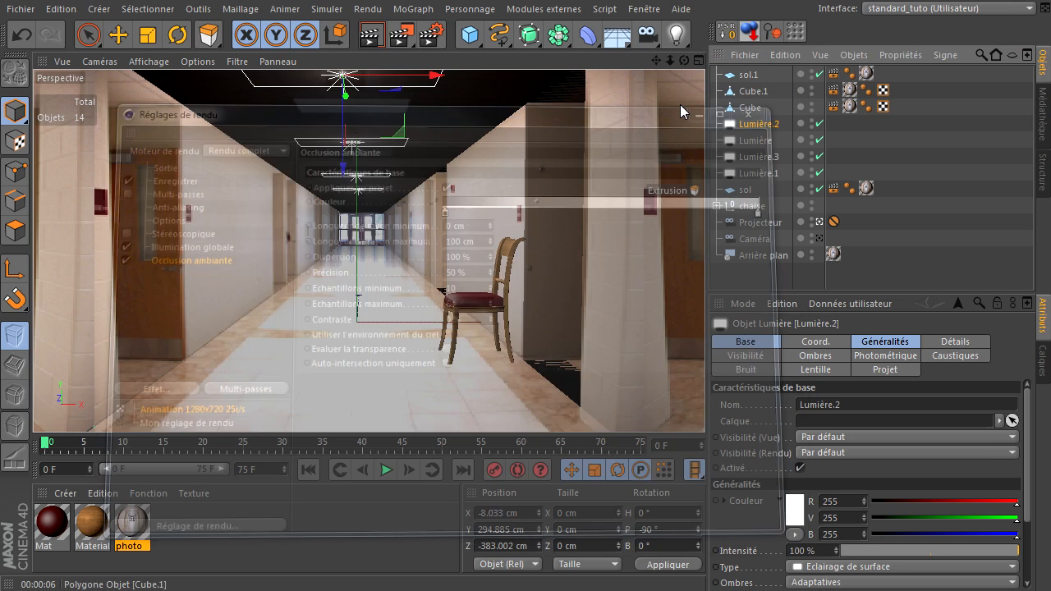
pyautogui.click(379, 47)
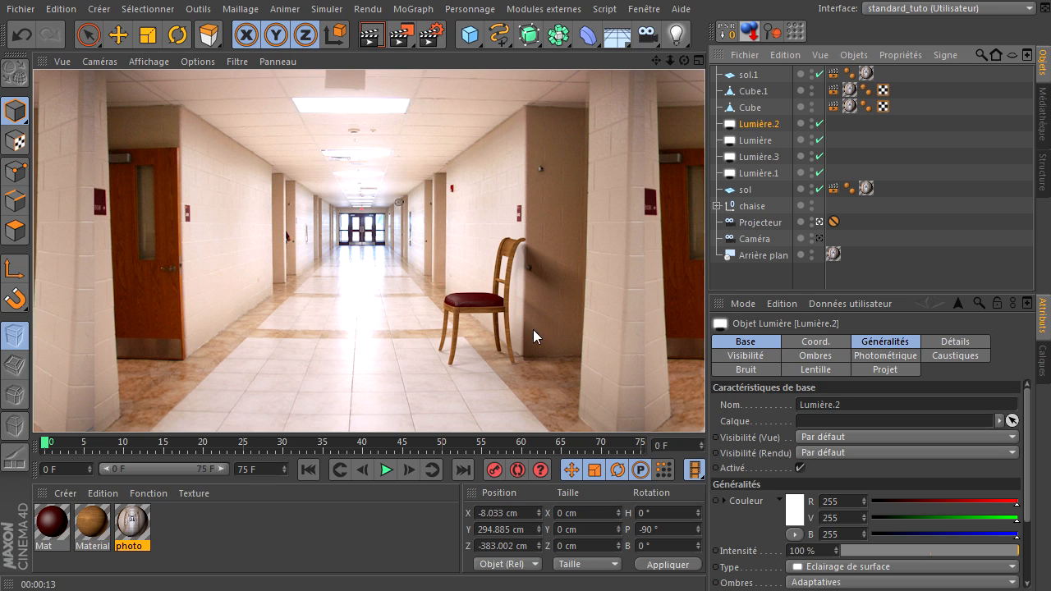
# - Scale the chair down slightly and drop it so that its minimum Y sits at 0
pyautogui.click(749, 206)
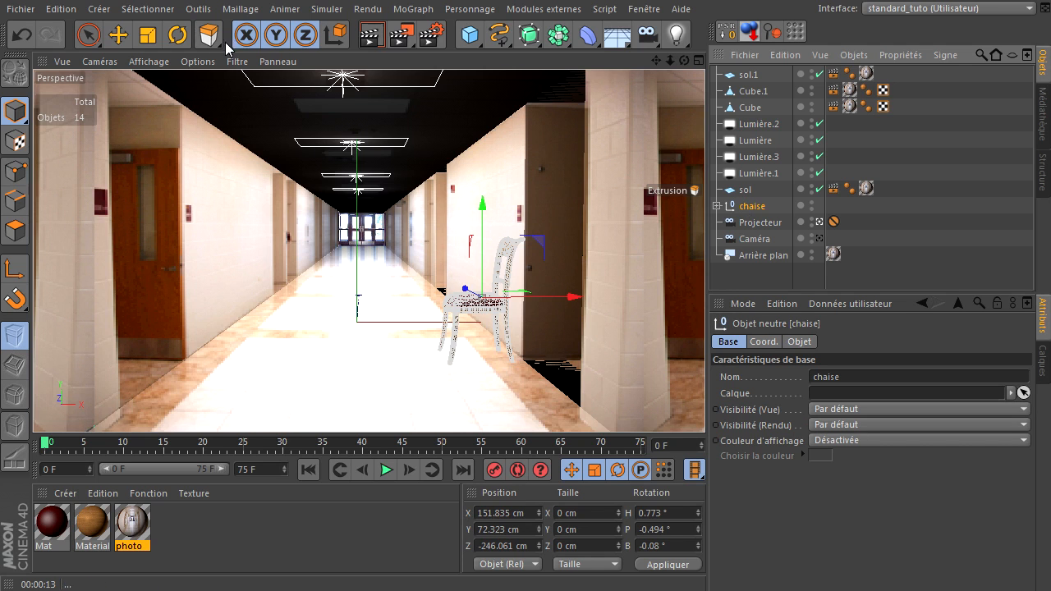
pyautogui.click(148, 35)
pyautogui.moveTo(390, 240); pyautogui.dragTo(353, 250)
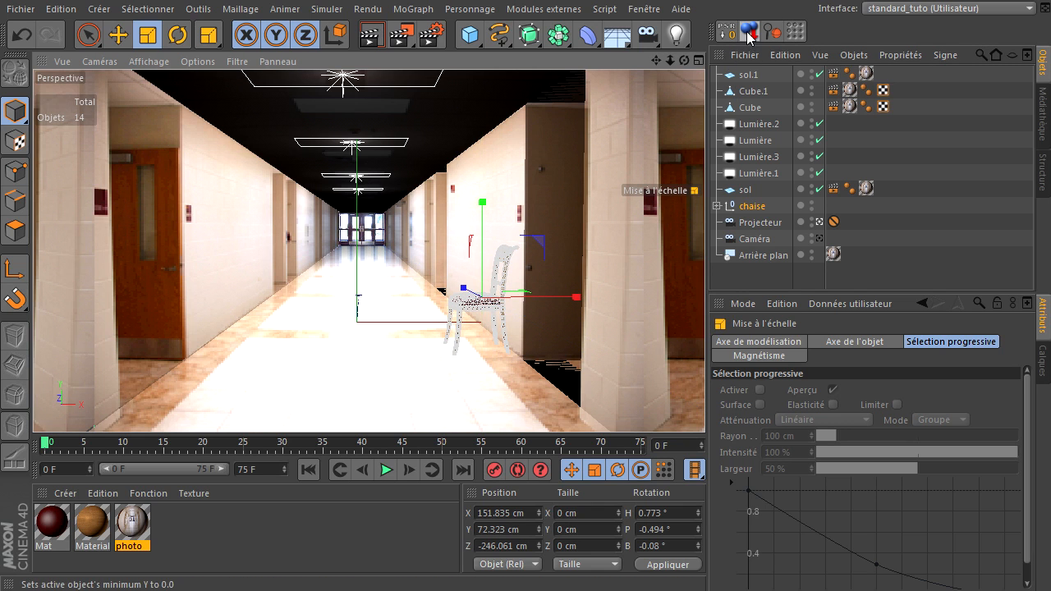
pyautogui.click(748, 33)
# - Move the chair farther down the corridor to about Z -200 cm and render the view
pyautogui.click(120, 36)
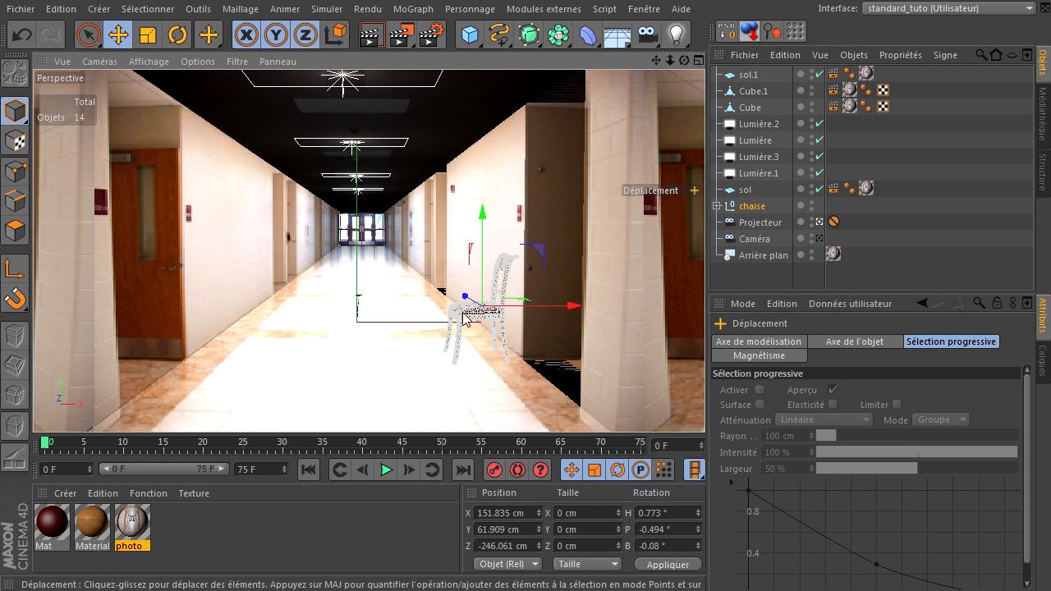
pyautogui.moveTo(467, 301); pyautogui.dragTo(452, 293)
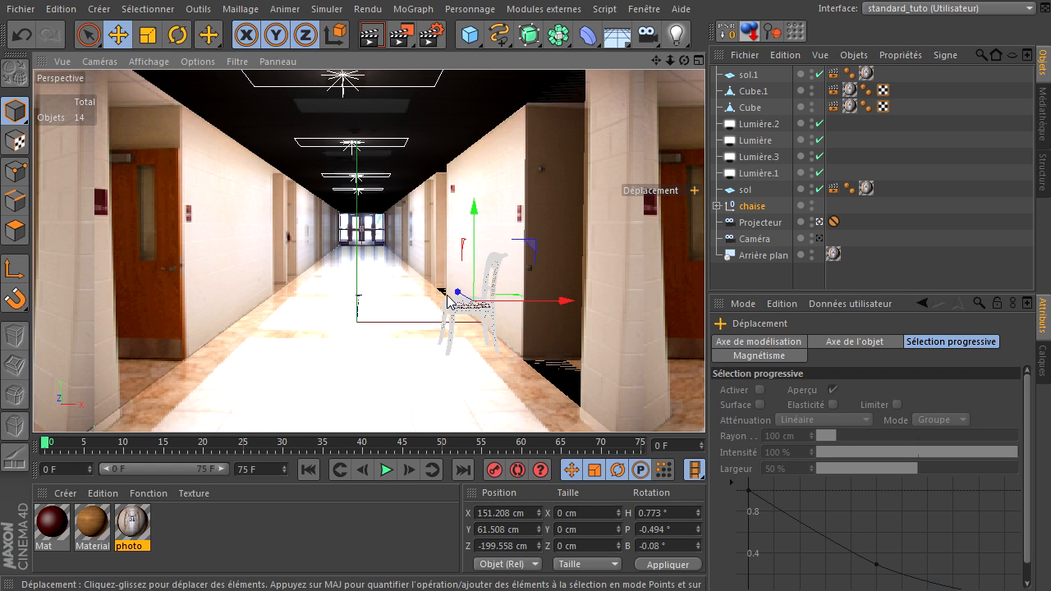
pyautogui.click(374, 37)
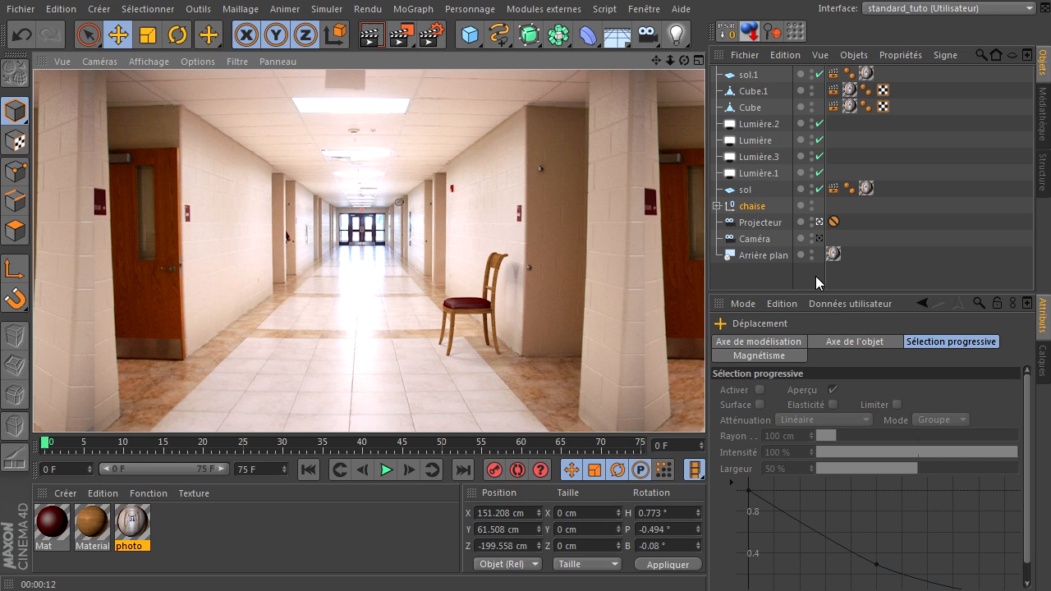
# - Review the background's photo texture properties and the output size and film format in the render settings
pyautogui.click(771, 256)
pyautogui.click(832, 254)
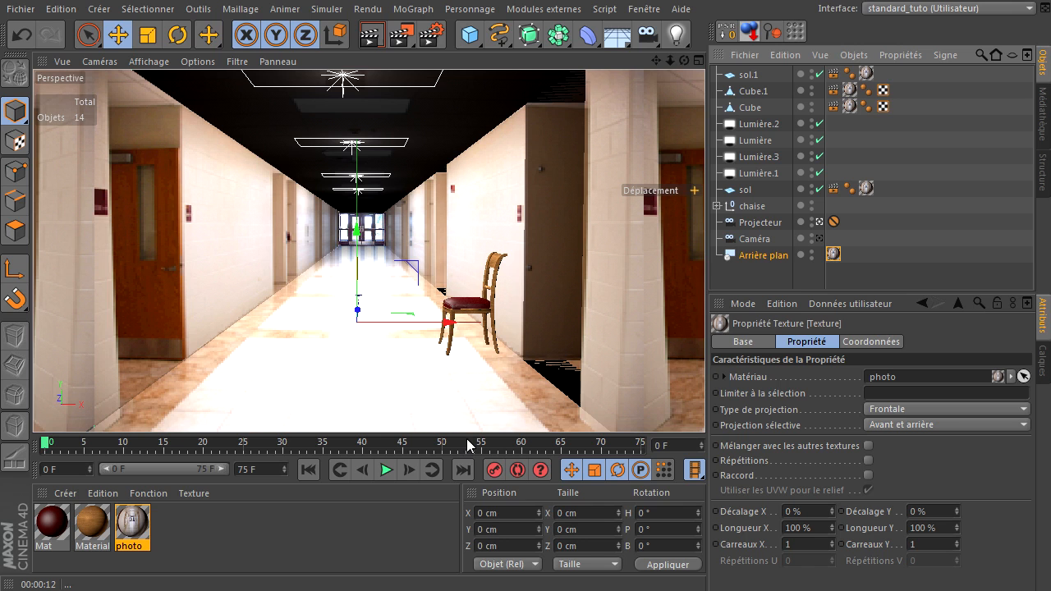
pyautogui.click(432, 34)
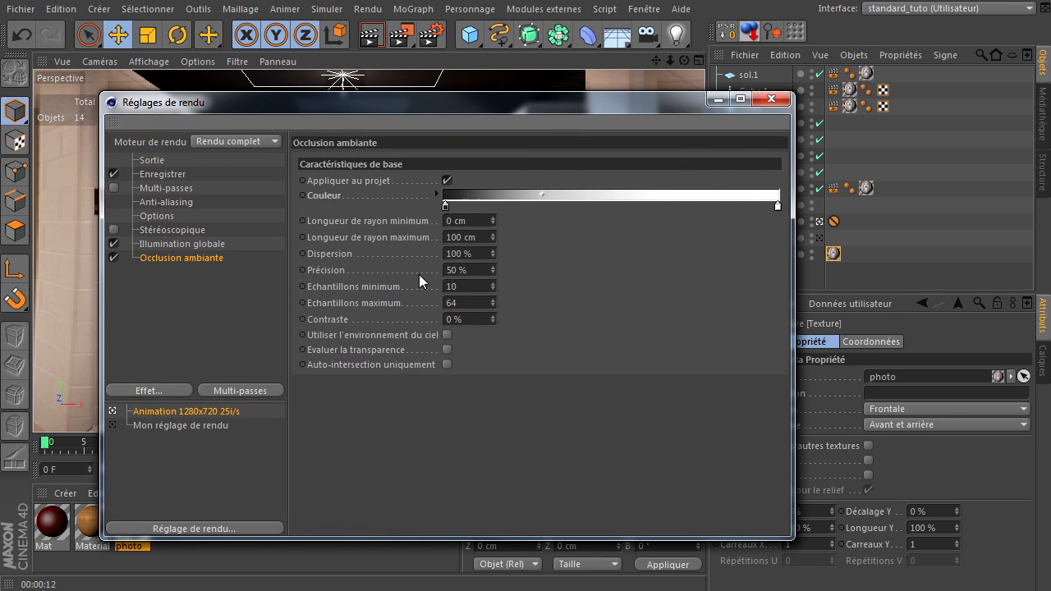
pyautogui.click(165, 158)
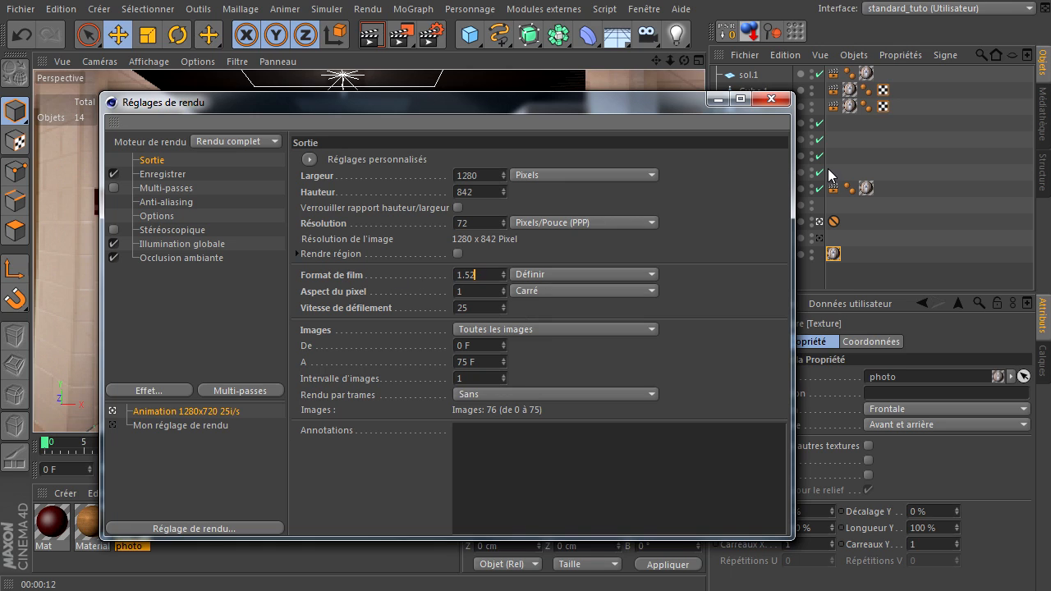
pyautogui.click(490, 175)
pyautogui.click(772, 99)
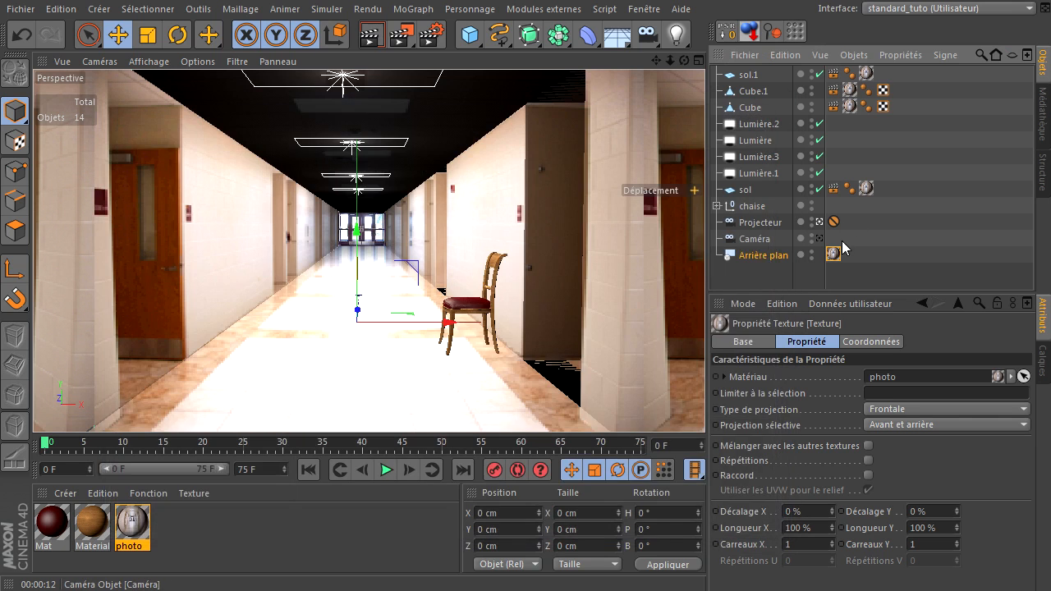
# - Select the floor plane and switch the corridor view's display to shading with wireframe lines
pyautogui.click(751, 223)
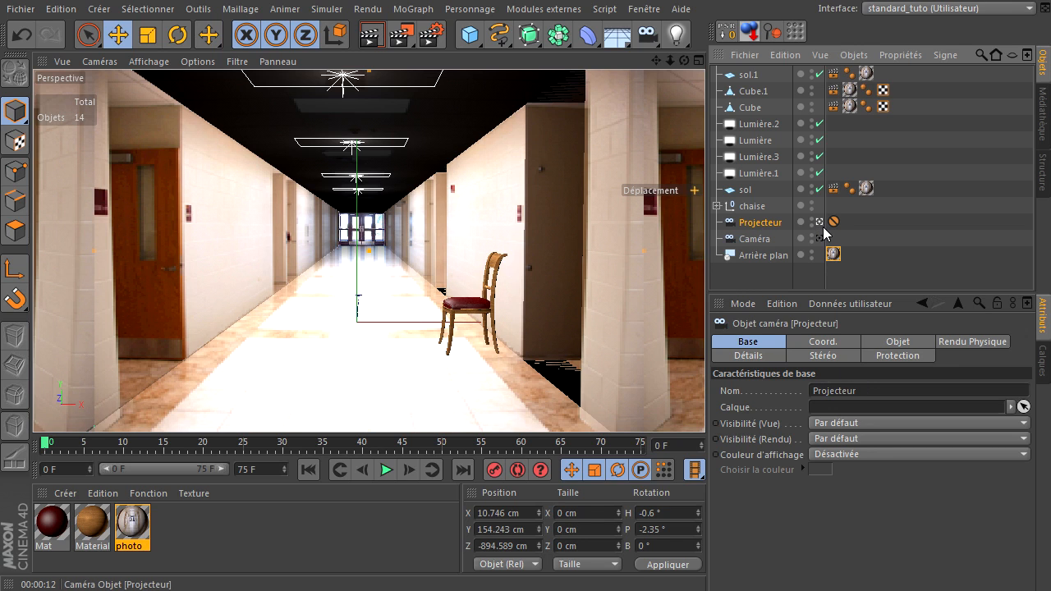
pyautogui.click(743, 190)
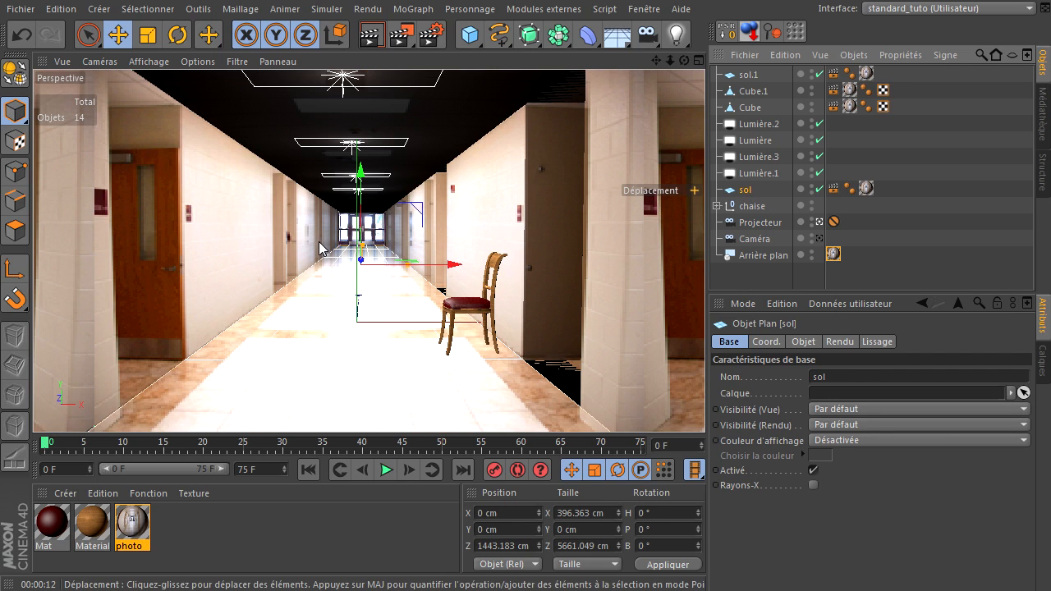
pyautogui.click(156, 61)
pyautogui.click(160, 102)
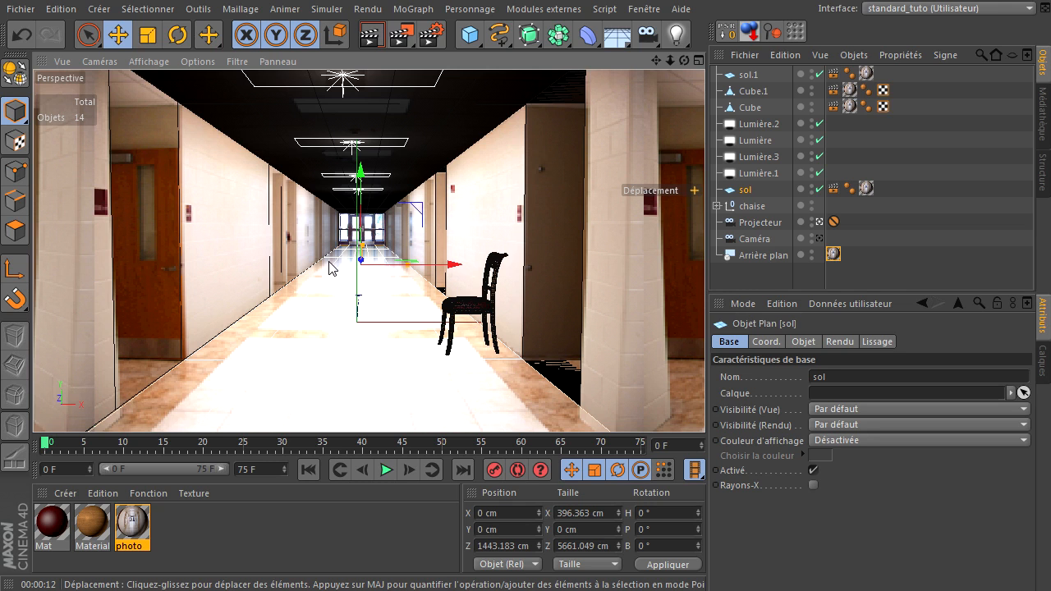
# - Examine the wall, ceiling and floor geometry of the corridor by selecting each surface in the view
pyautogui.click(506, 199)
pyautogui.click(220, 226)
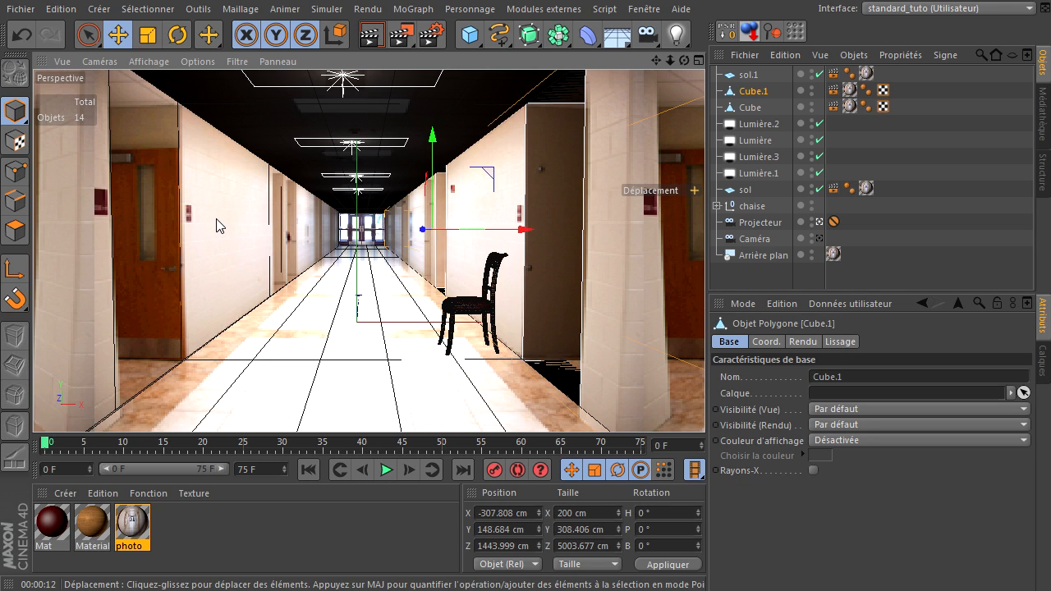
pyautogui.click(239, 104)
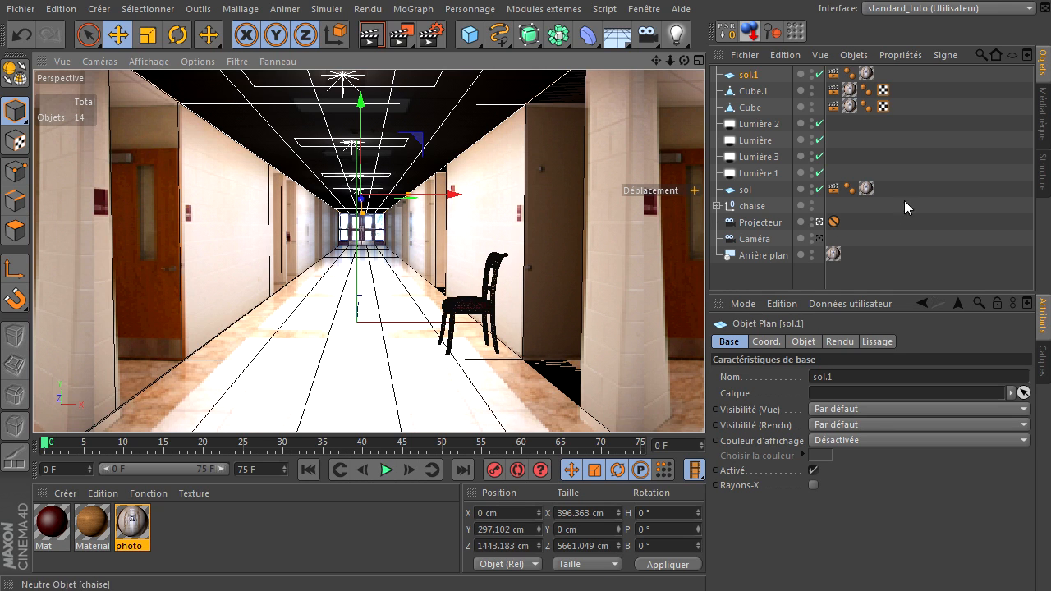
pyautogui.click(300, 367)
pyautogui.click(507, 222)
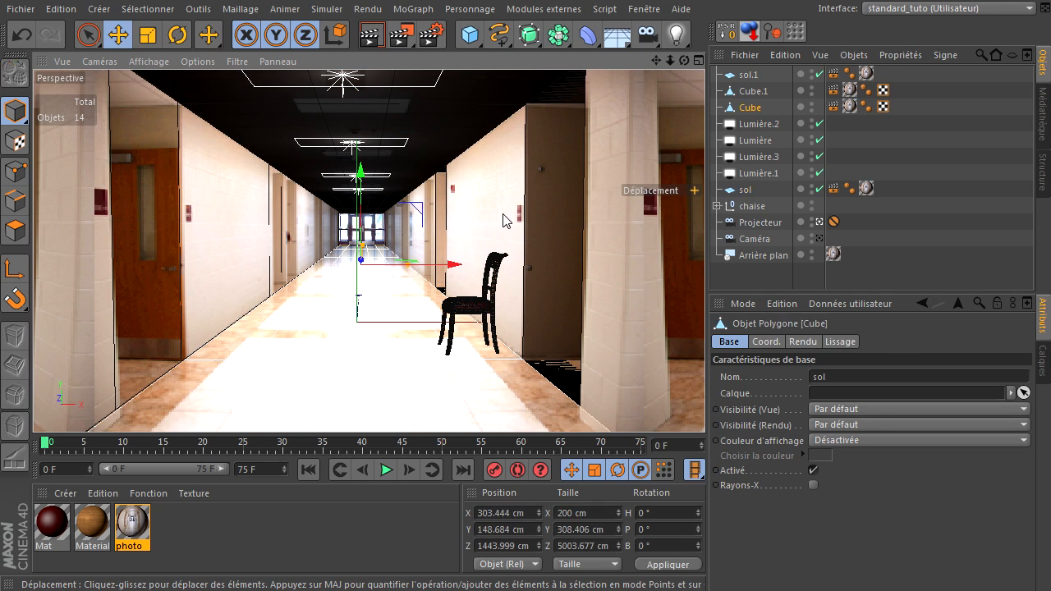
# - Review the floor's camera-projection texture and render tag properties, and render the corridor view
pyautogui.click(865, 190)
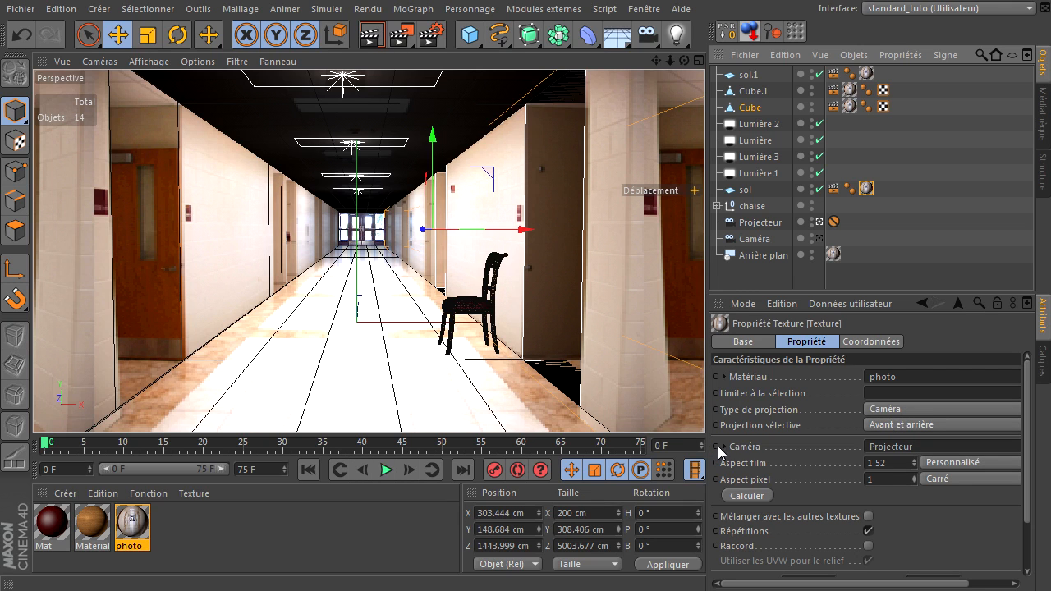
pyautogui.click(872, 465)
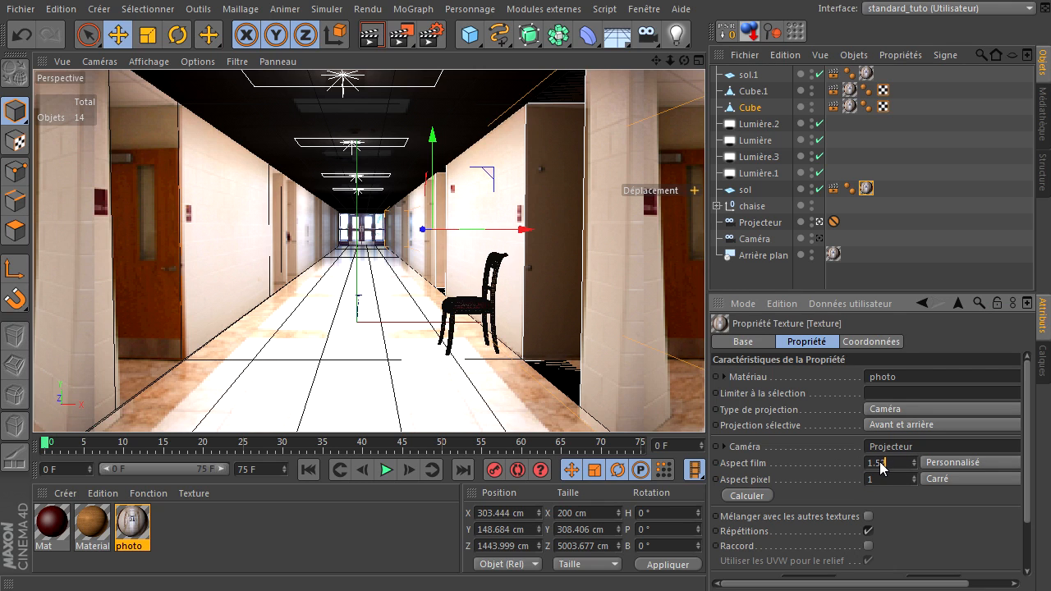
pyautogui.click(834, 188)
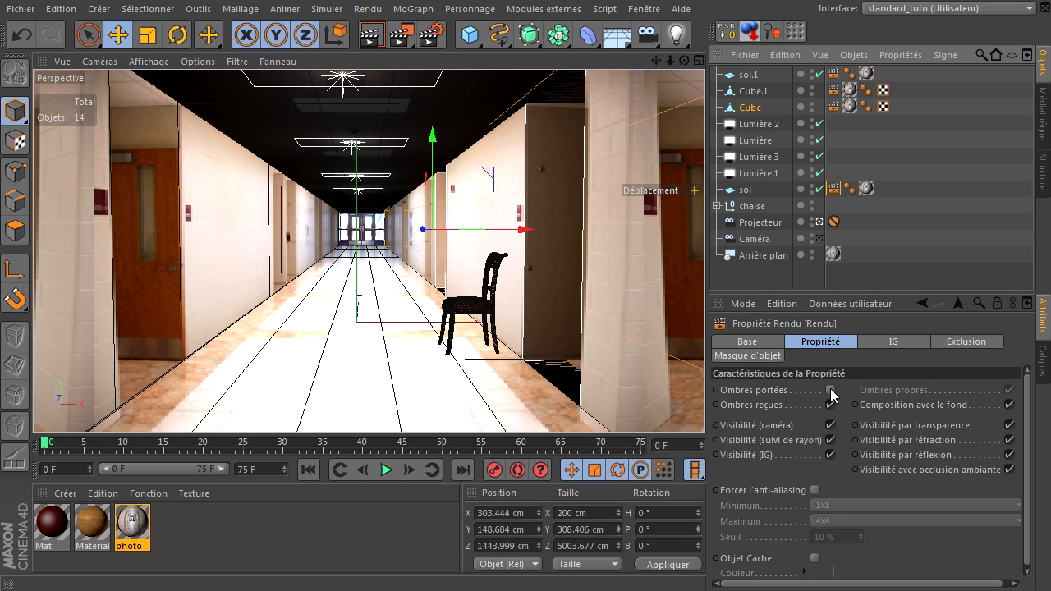
pyautogui.click(351, 292)
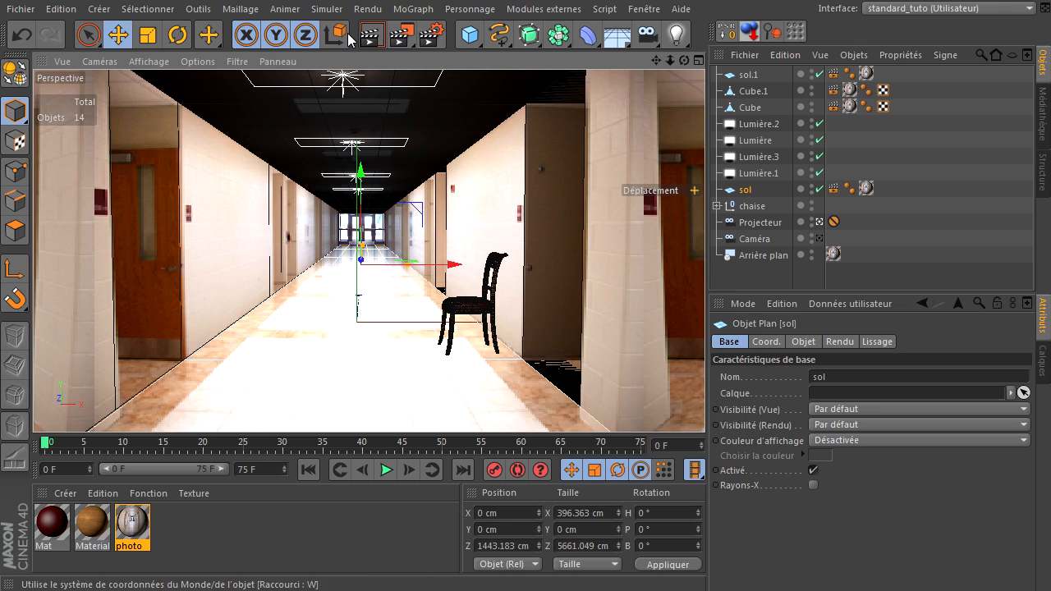
pyautogui.click(371, 34)
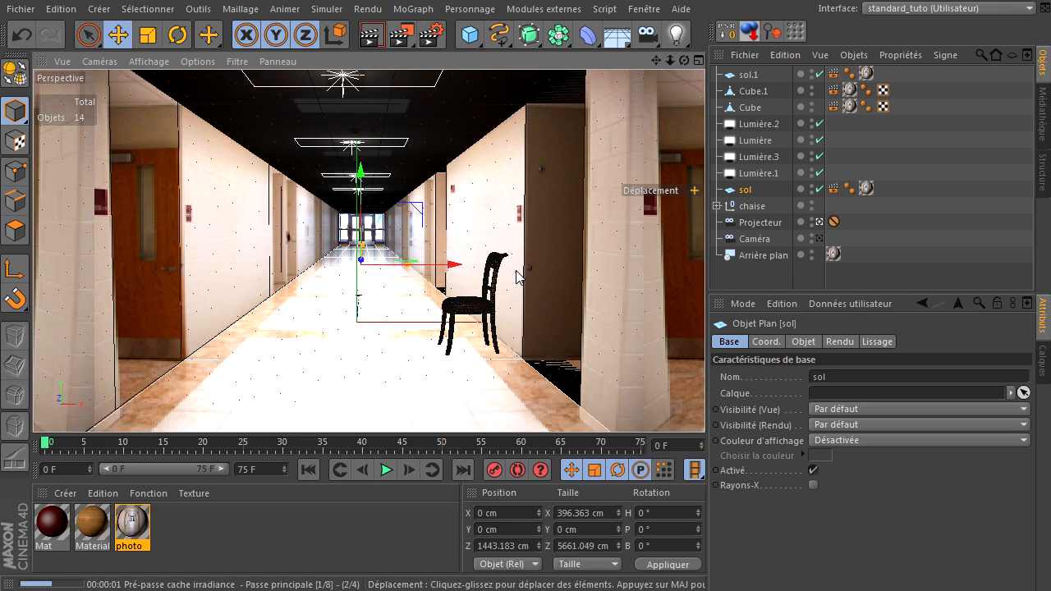